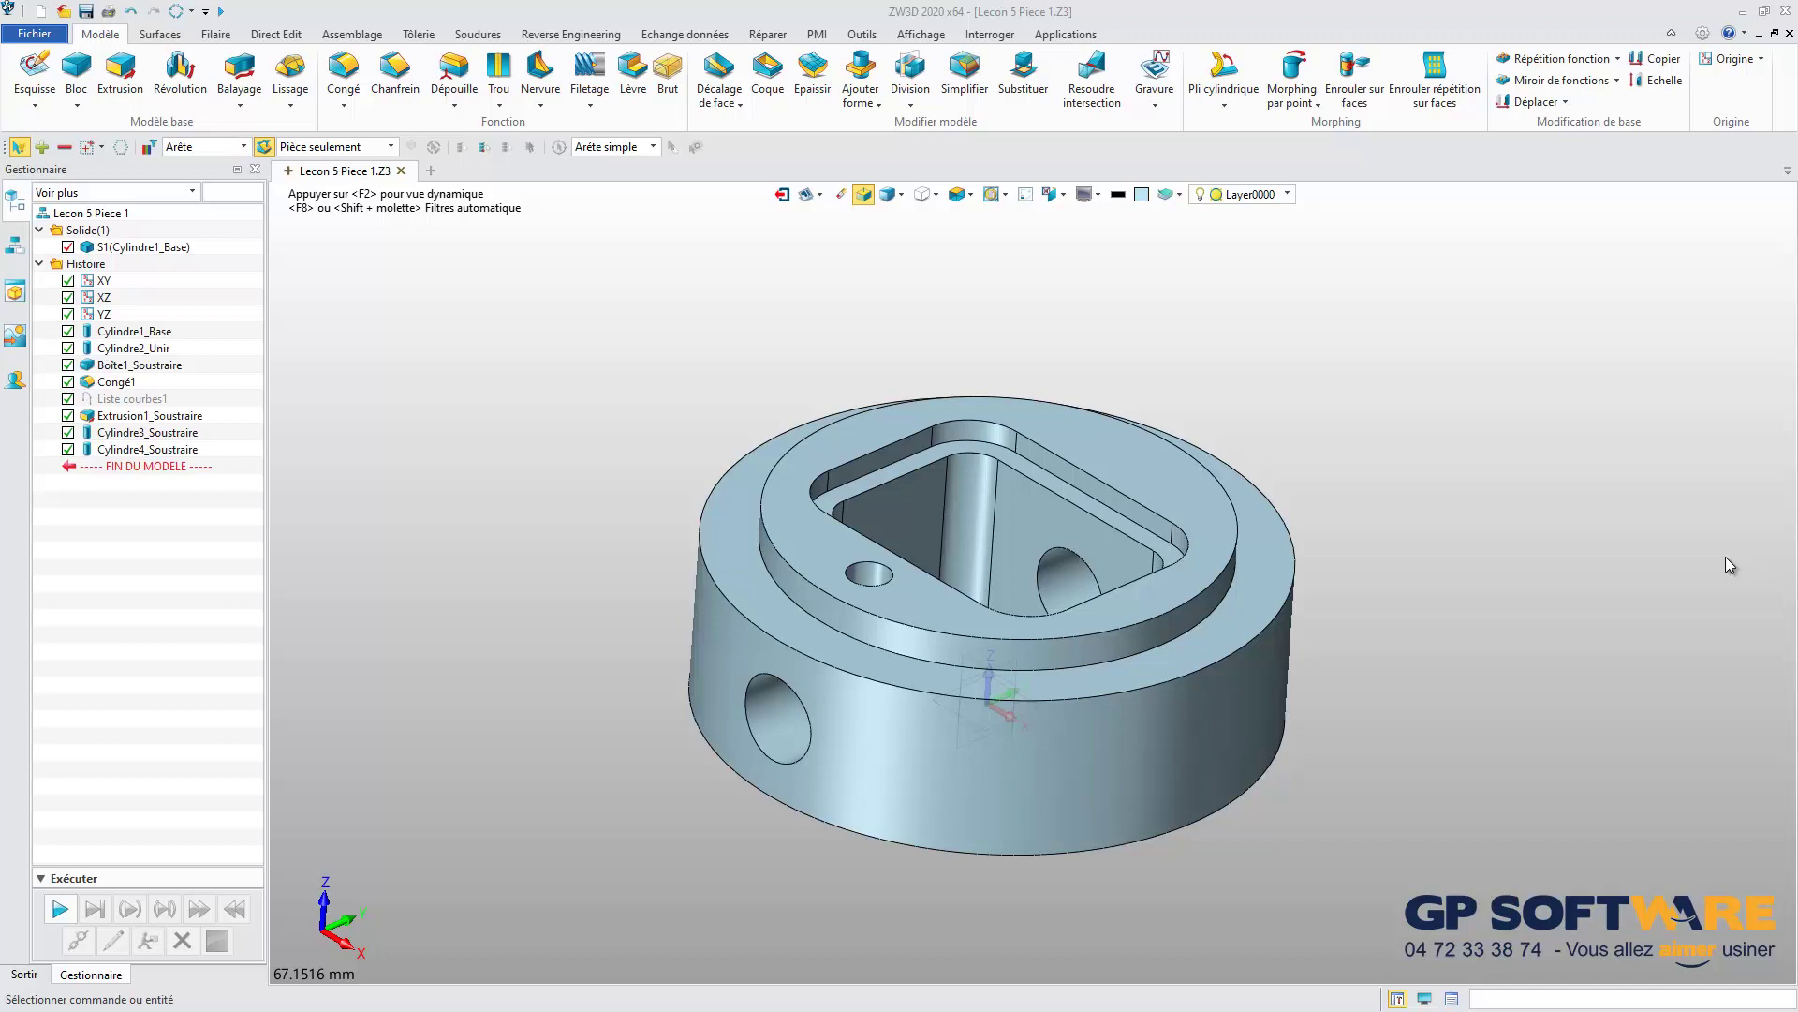
right_click(508, 316)
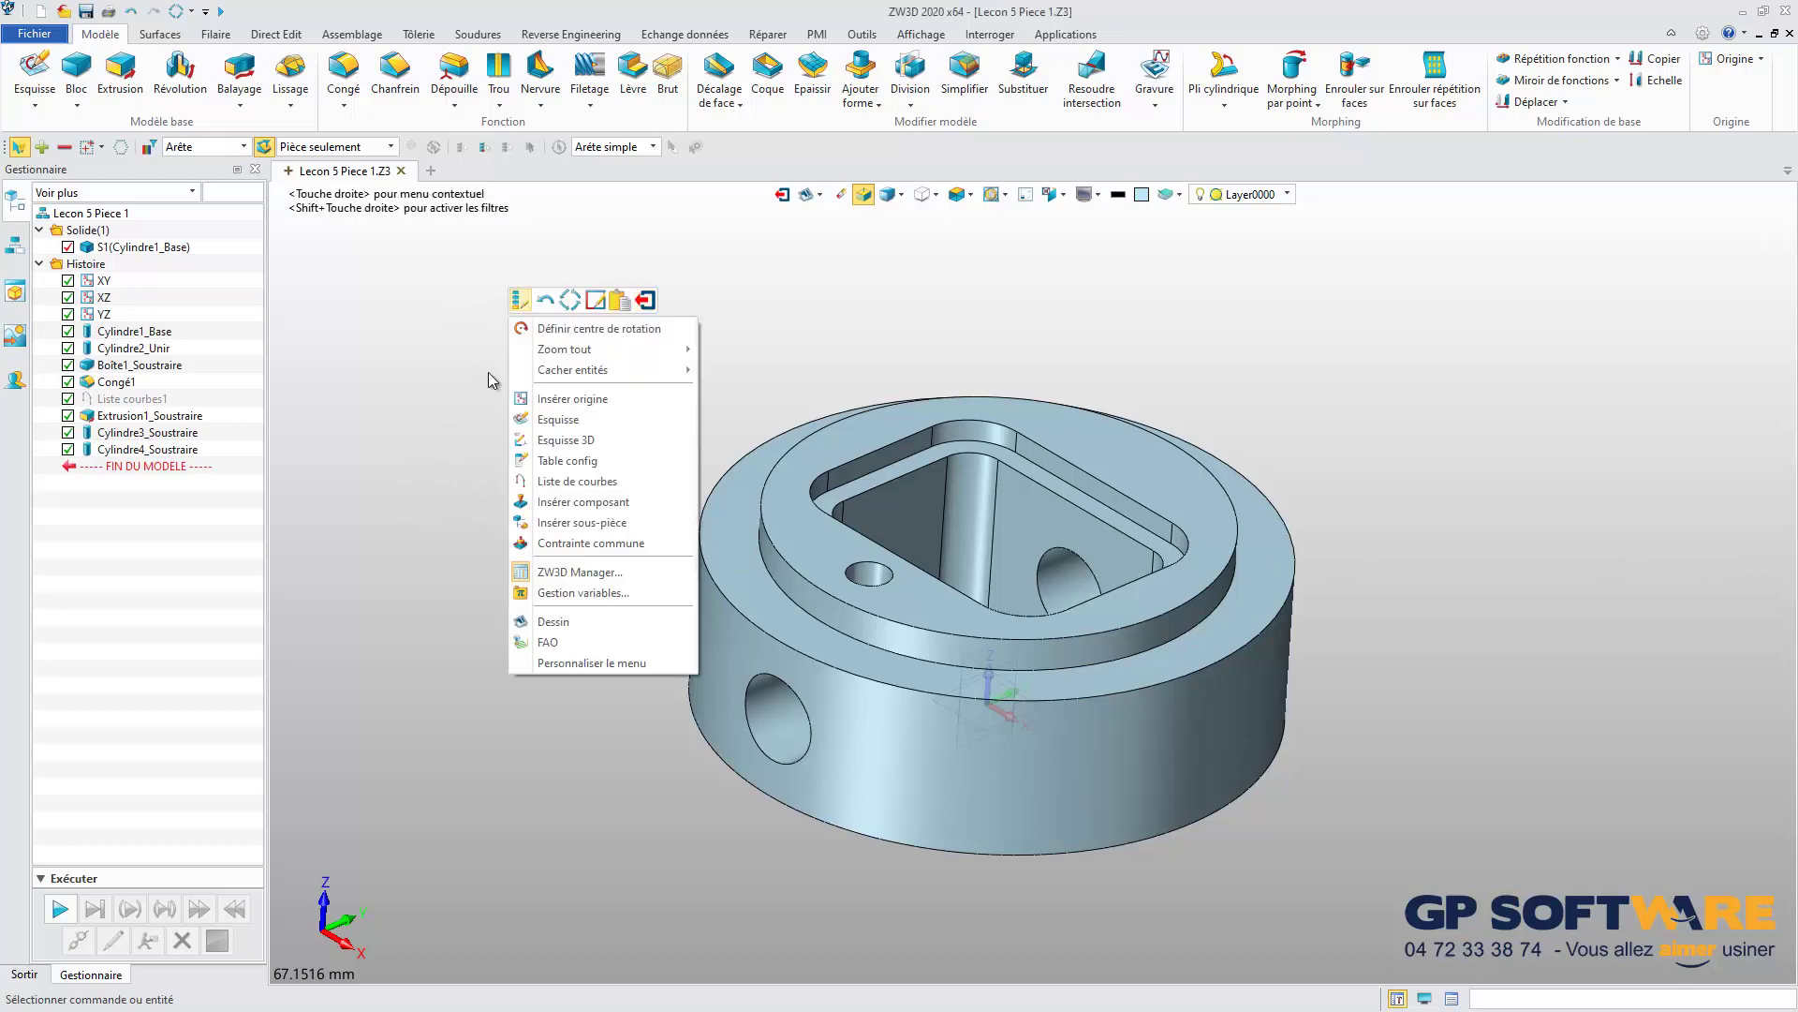
mouse_move(487, 375)
right_down()
mouse_move(454, 222)
mouse_move(500, 468)
mouse_move(520, 363)
right_up()
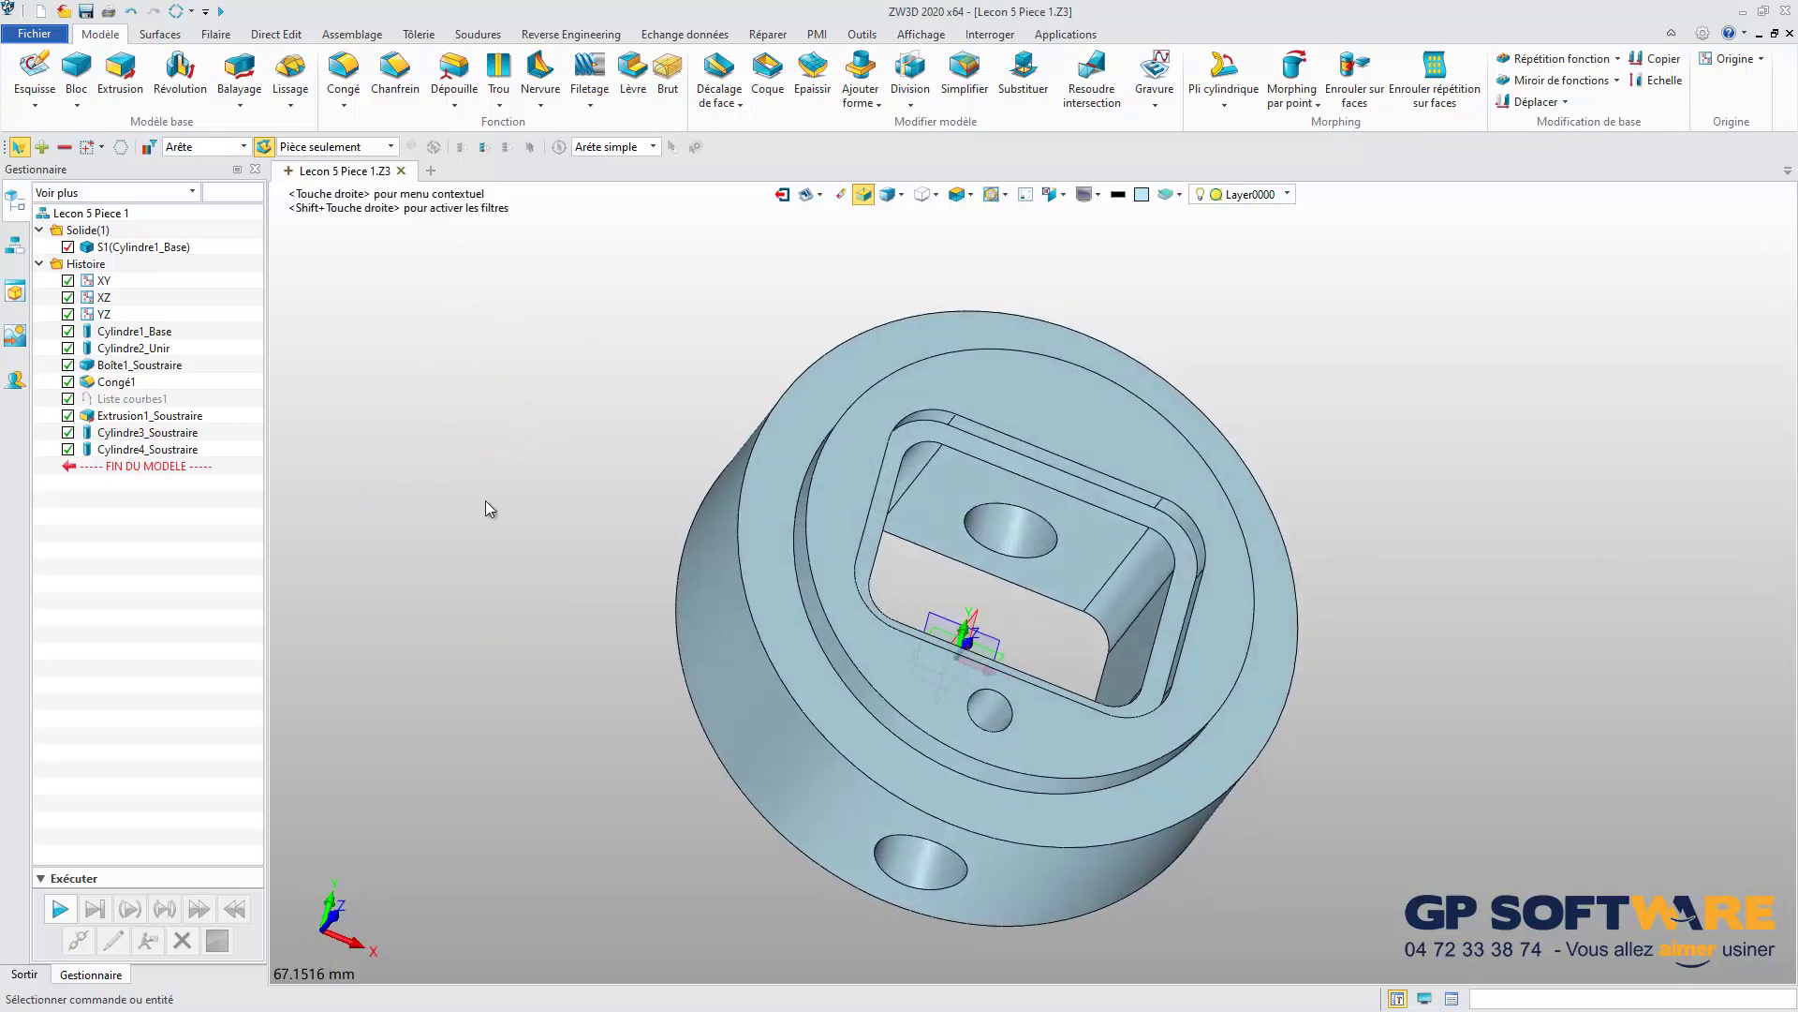
right_click(513, 402)
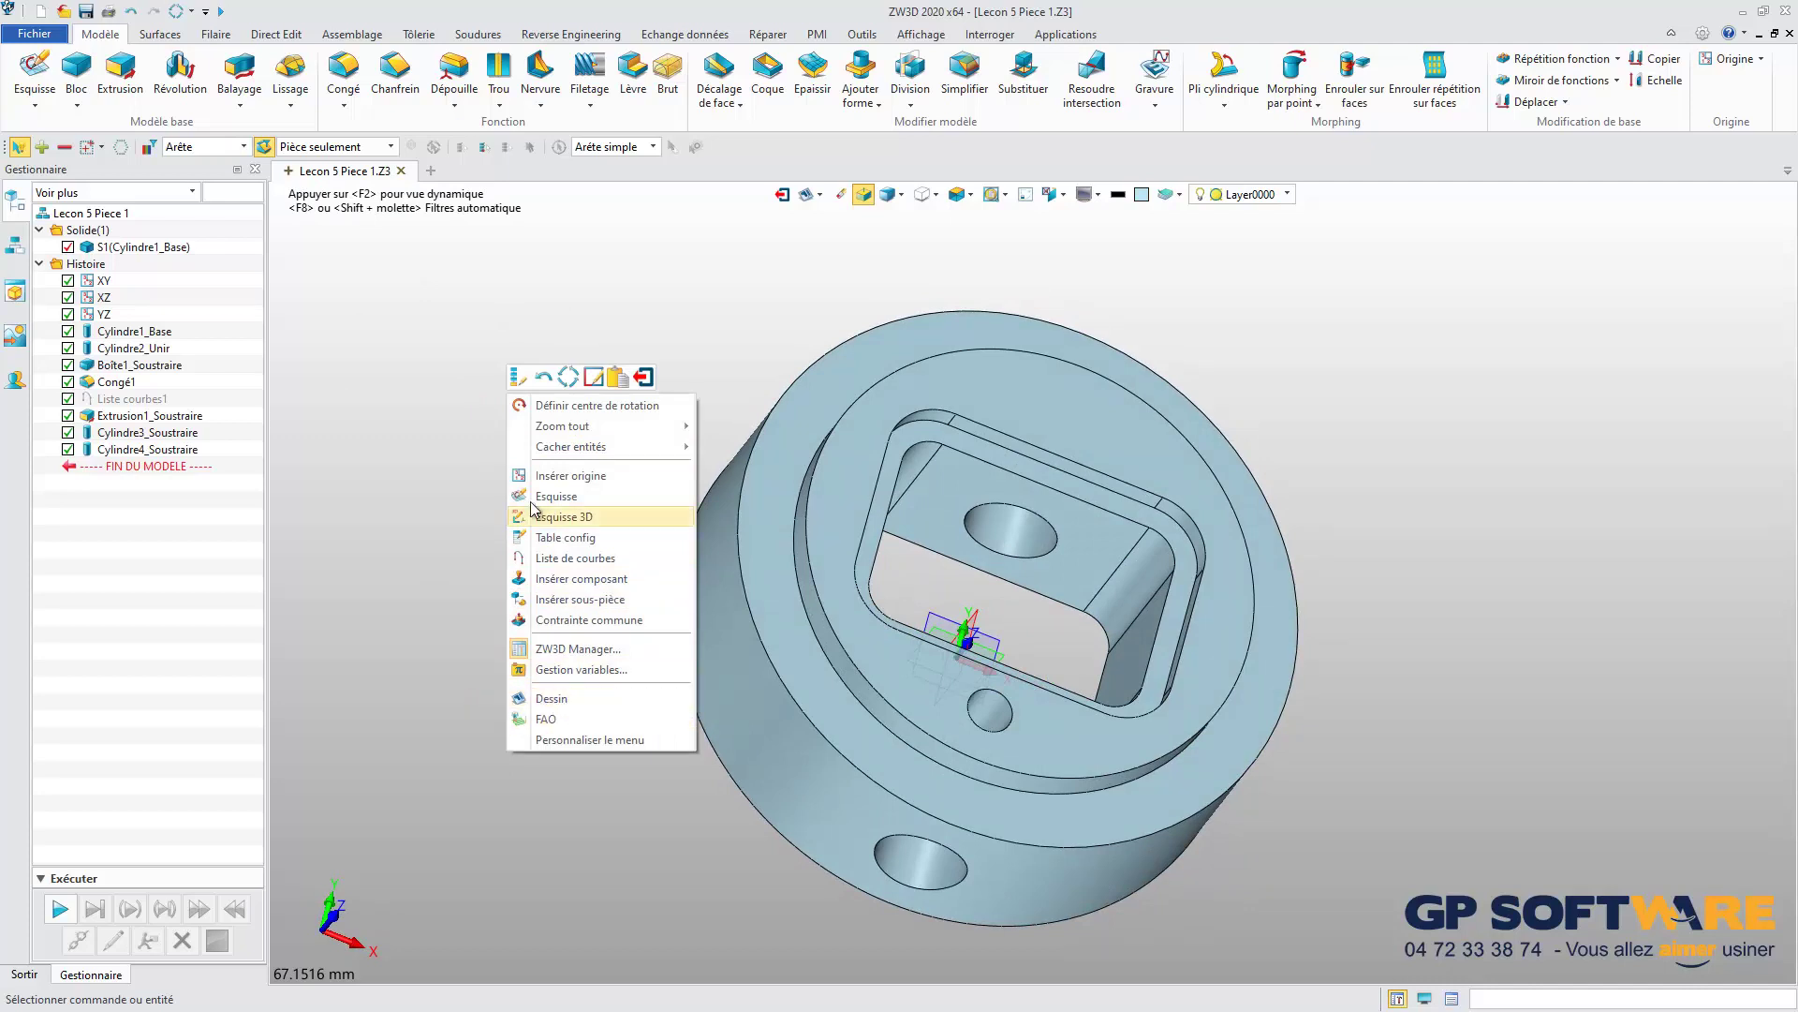
click(393, 373)
right_drag(717, 436, 660, 372)
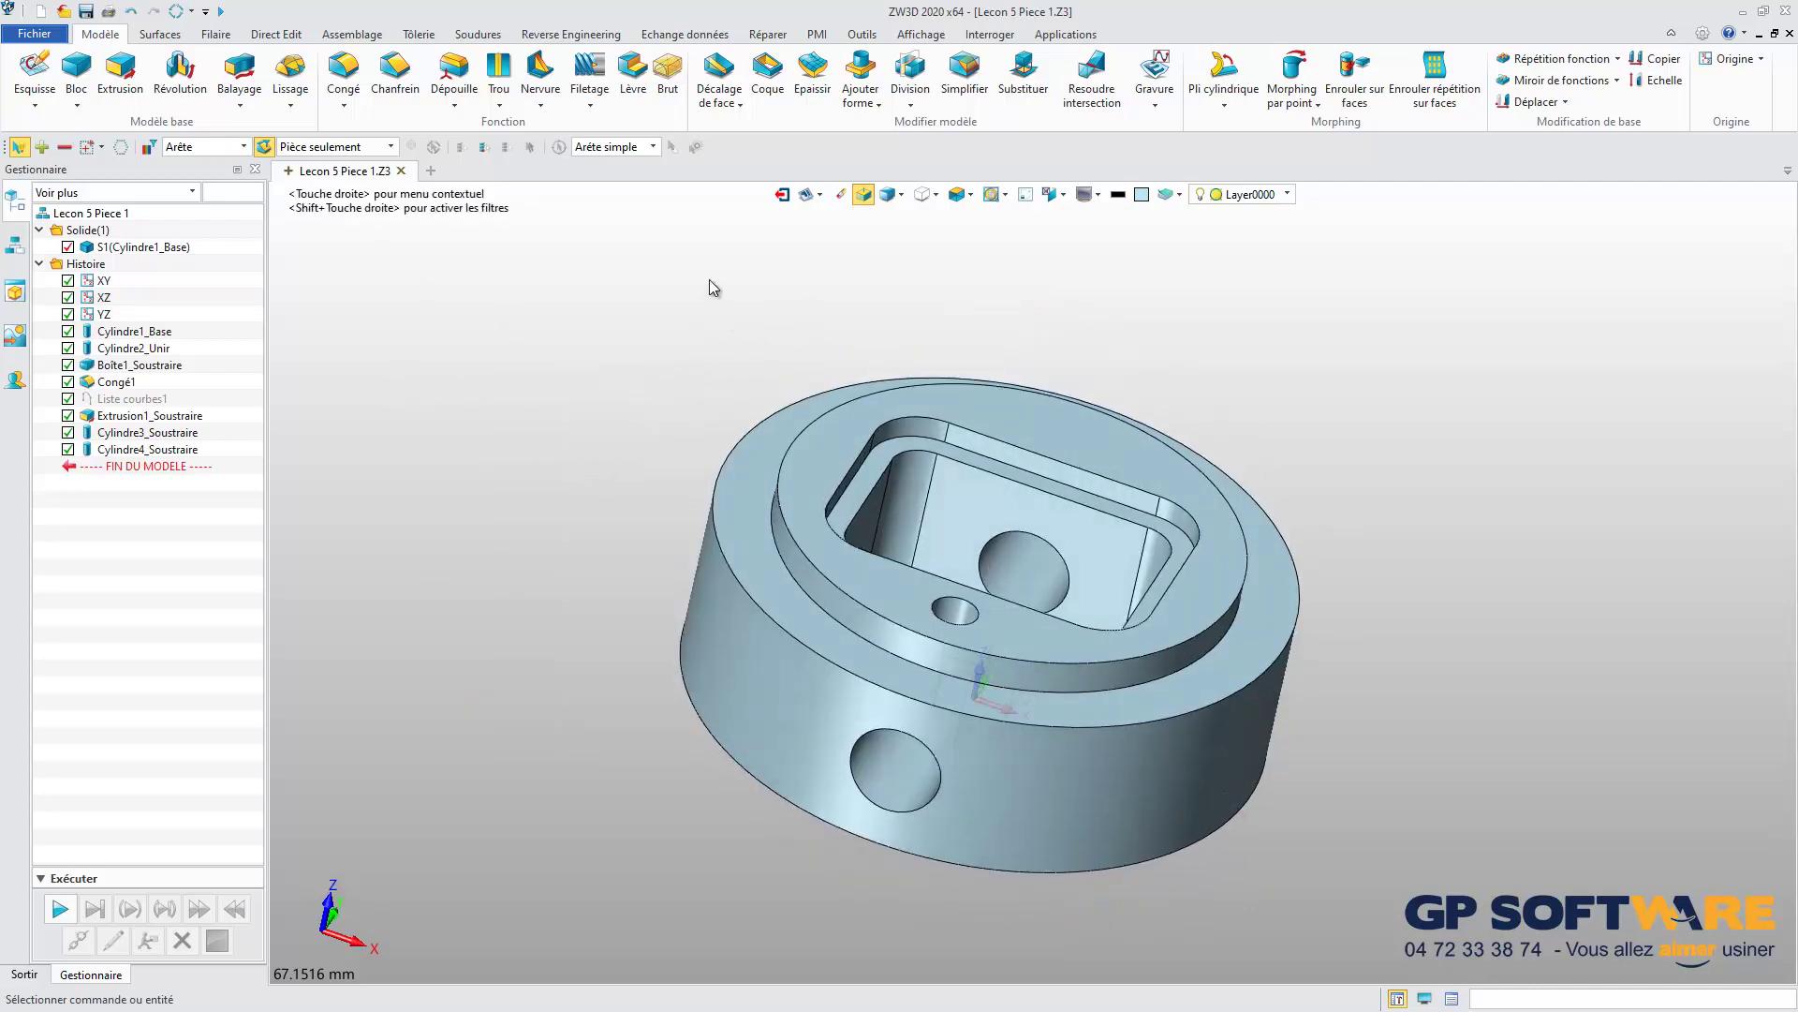
- Create a 2D drawing (Dessin) of the part using the A4_V_GPS(ISO) template
click(820, 194)
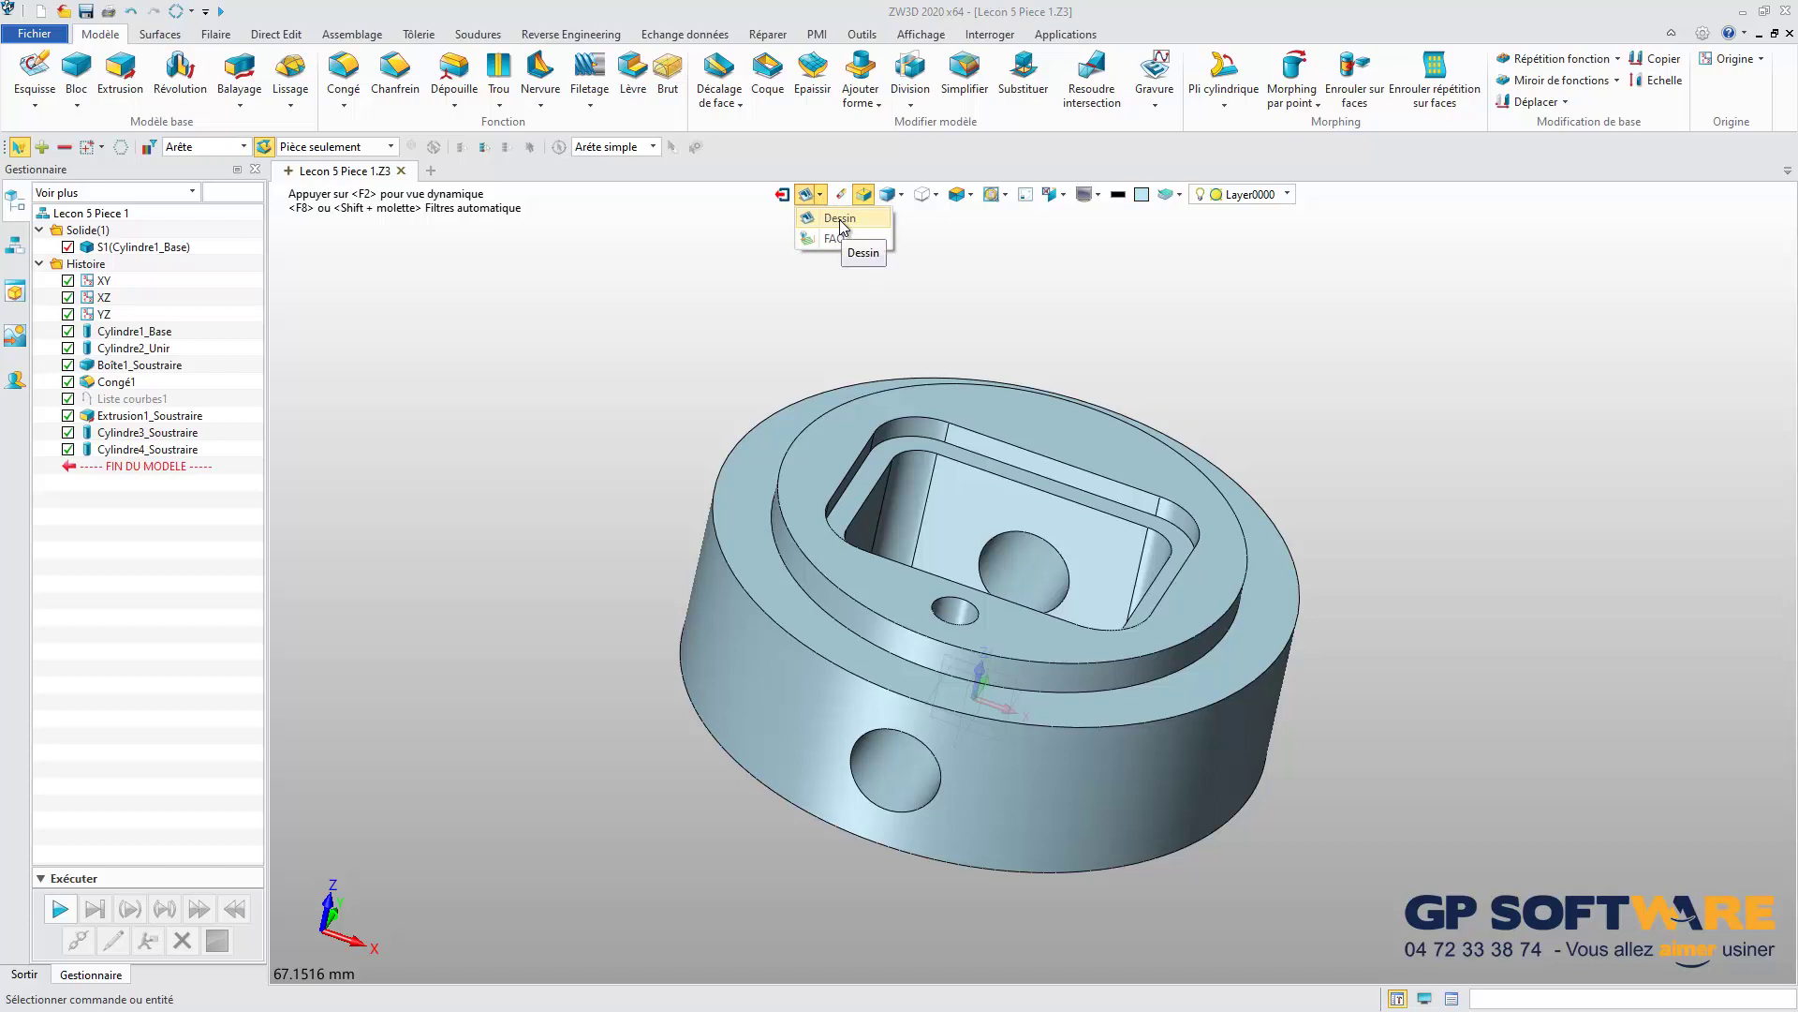
click(841, 221)
drag(889, 374, 600, 324)
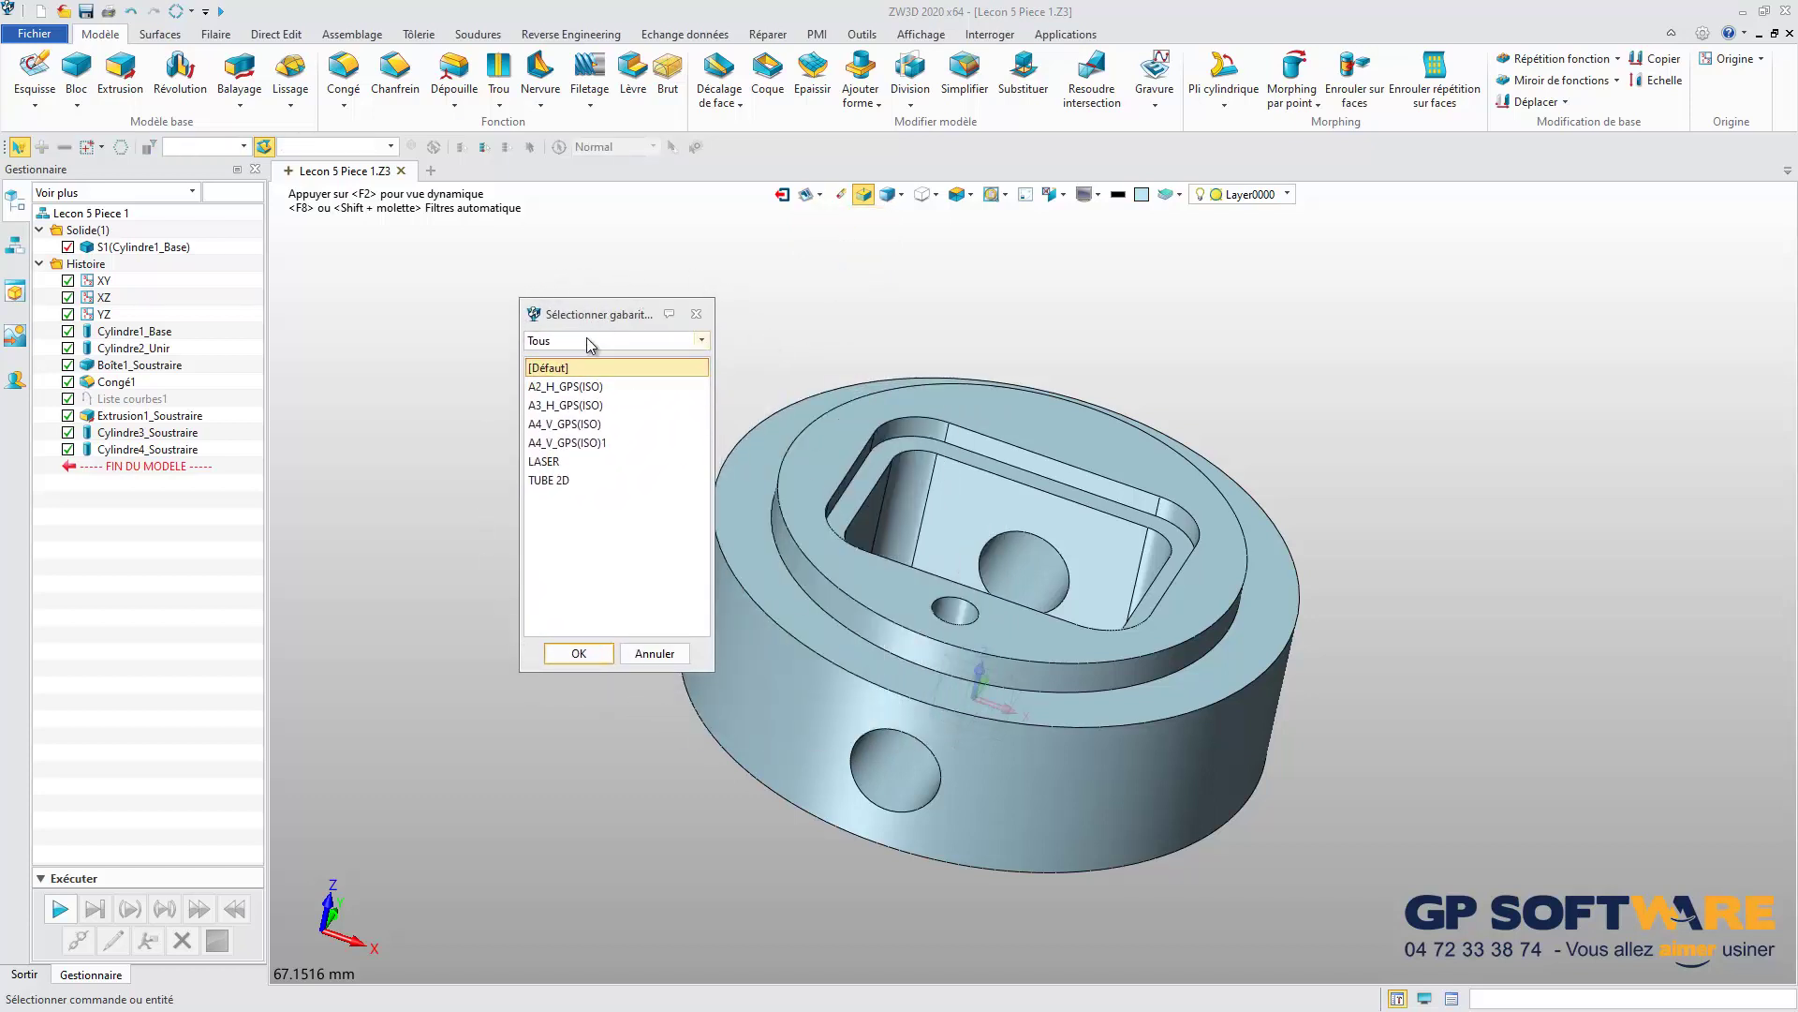
drag(590, 313, 547, 289)
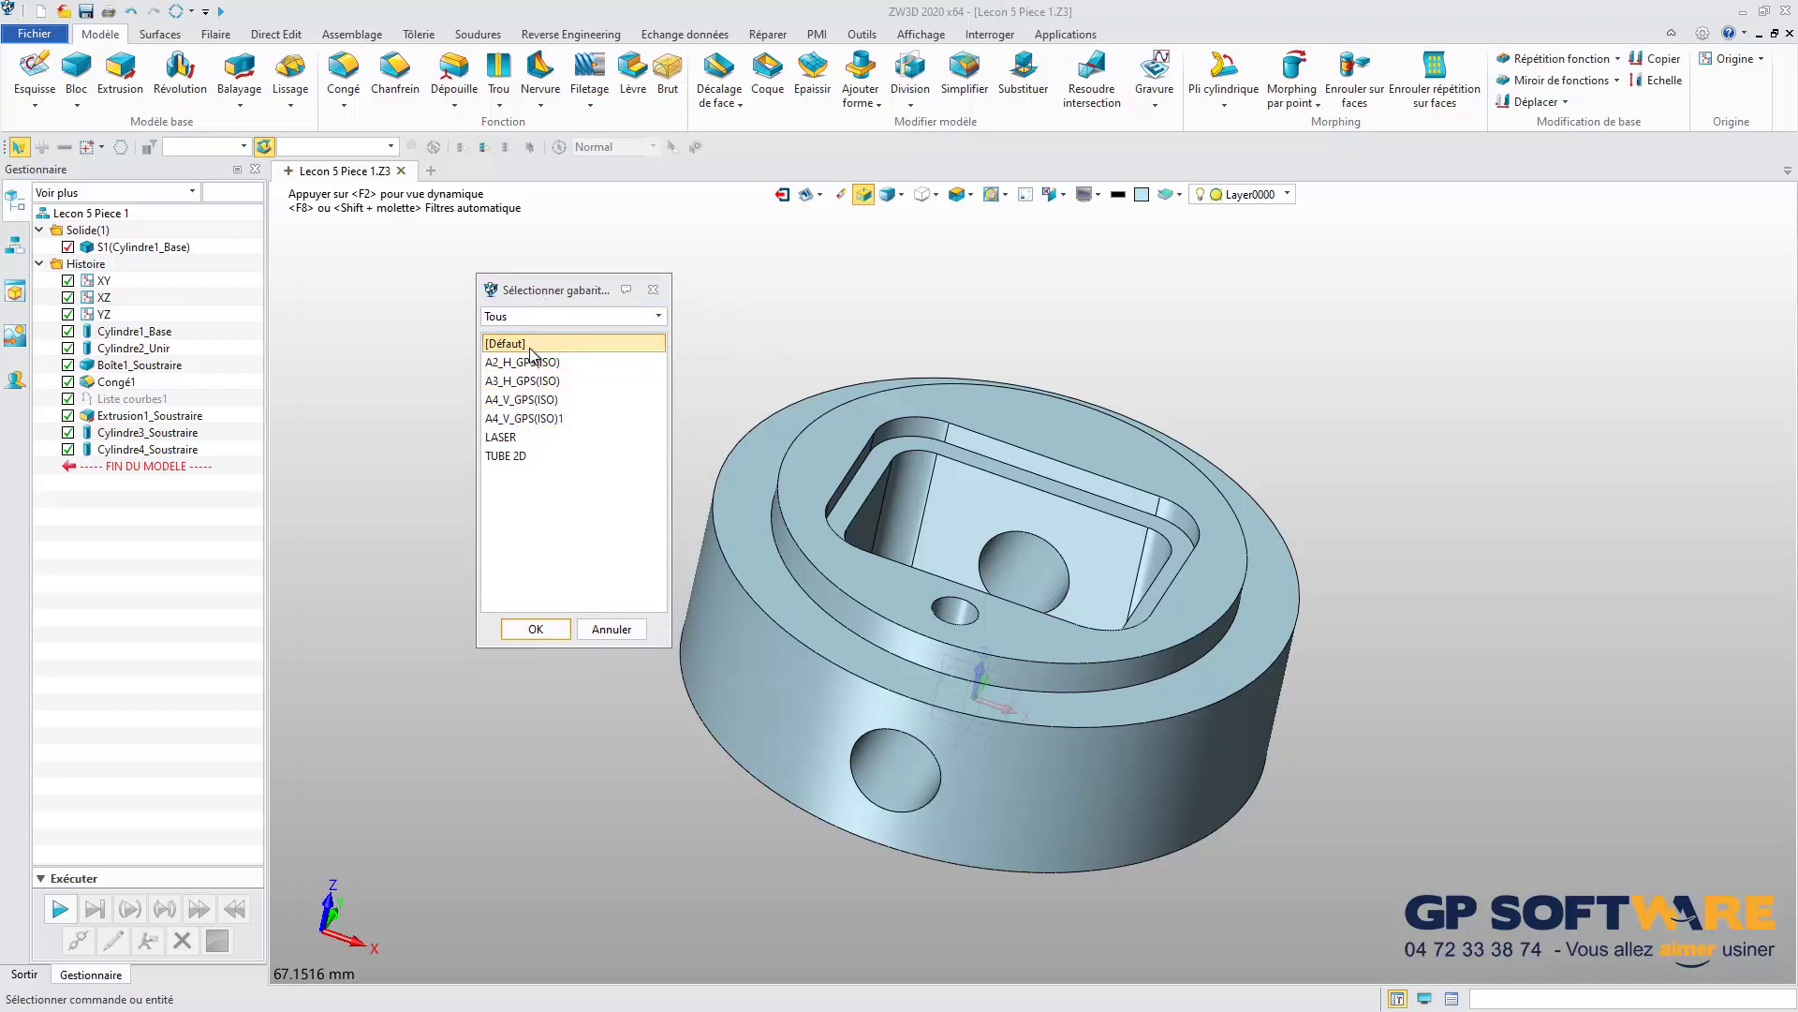
click(524, 400)
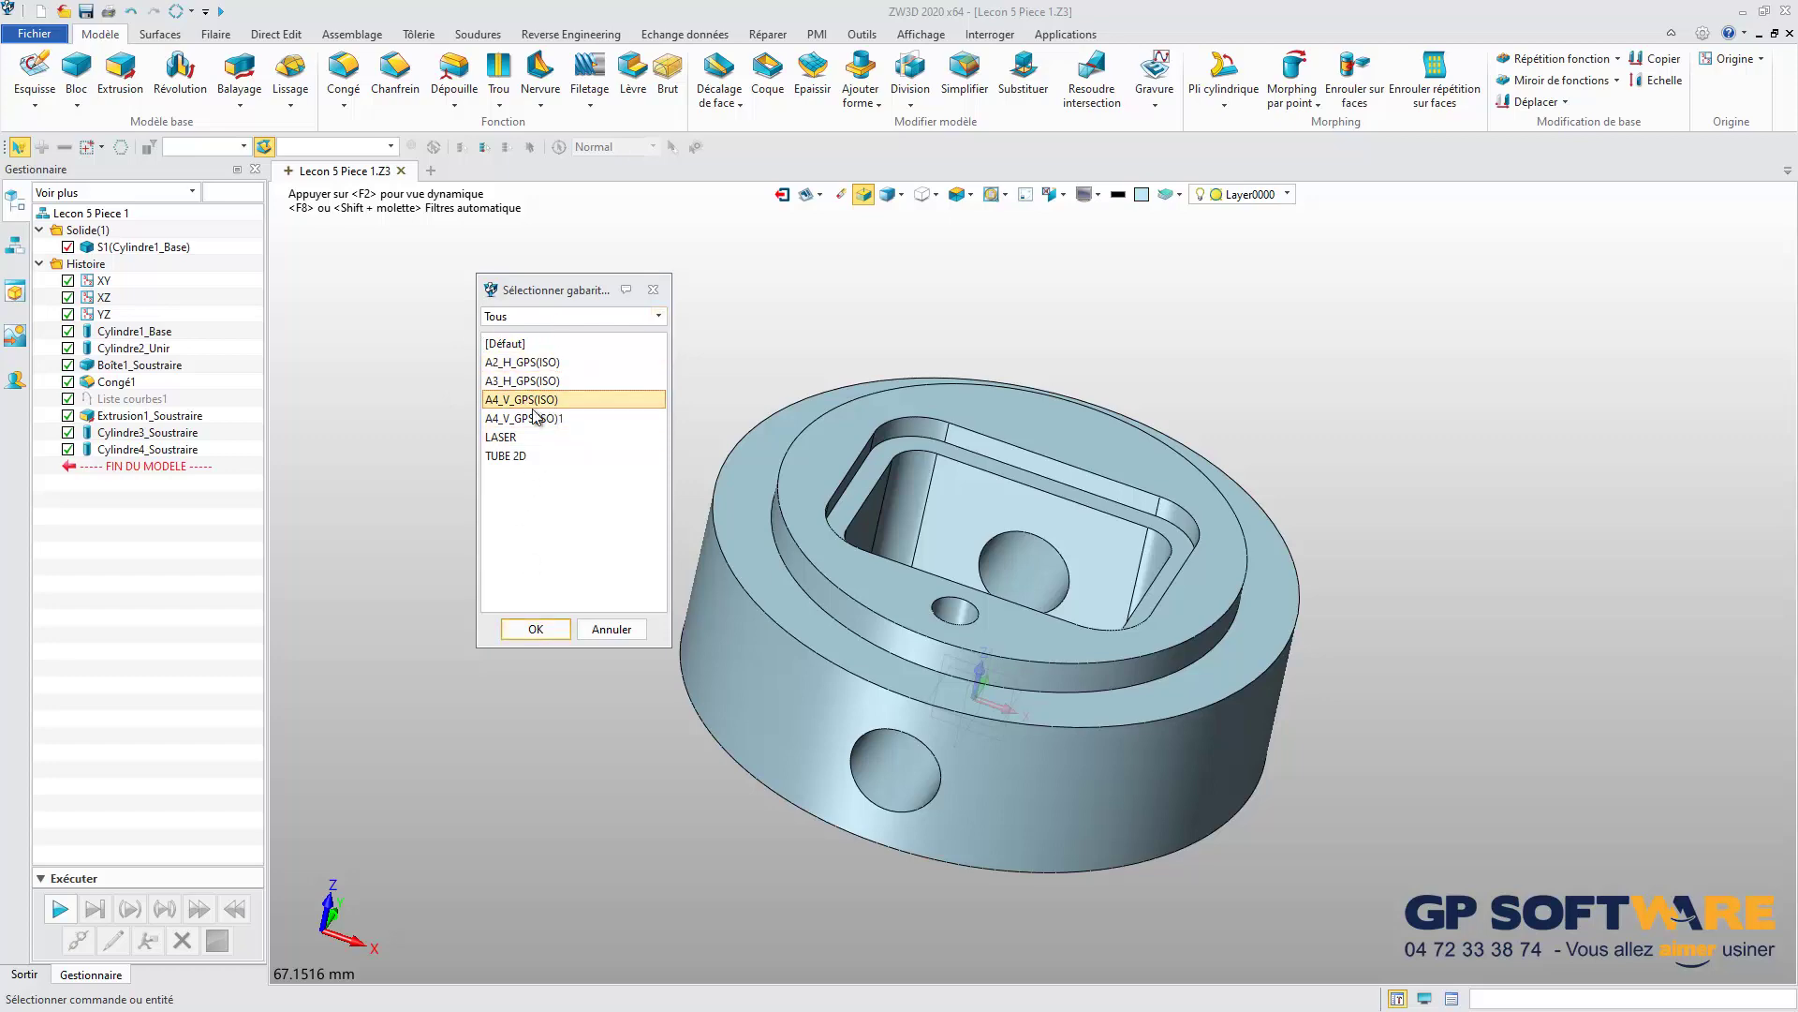
click(535, 630)
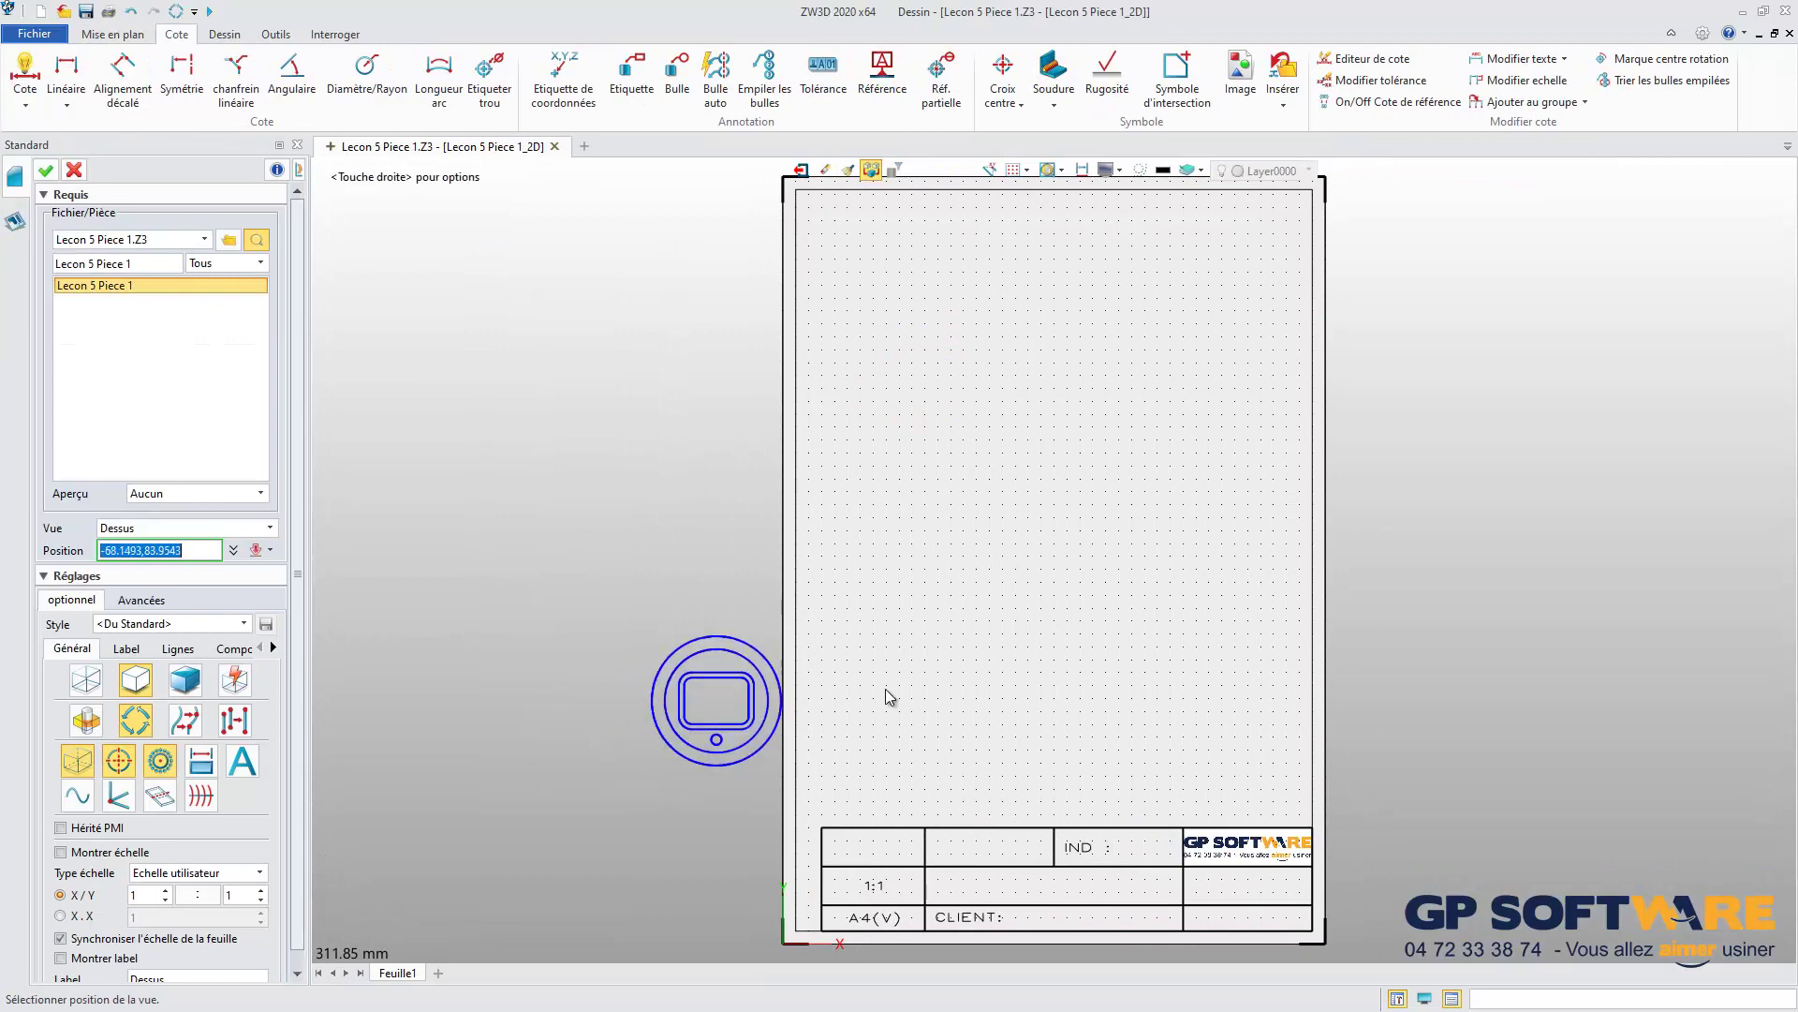
- Place the part's Dessus view at 1:1 scale in the upper part of the sheet, at about (77, 225)
scroll(997, 728, down, 2)
scroll(1416, 648, up, 1)
scroll(1371, 792, up, 1)
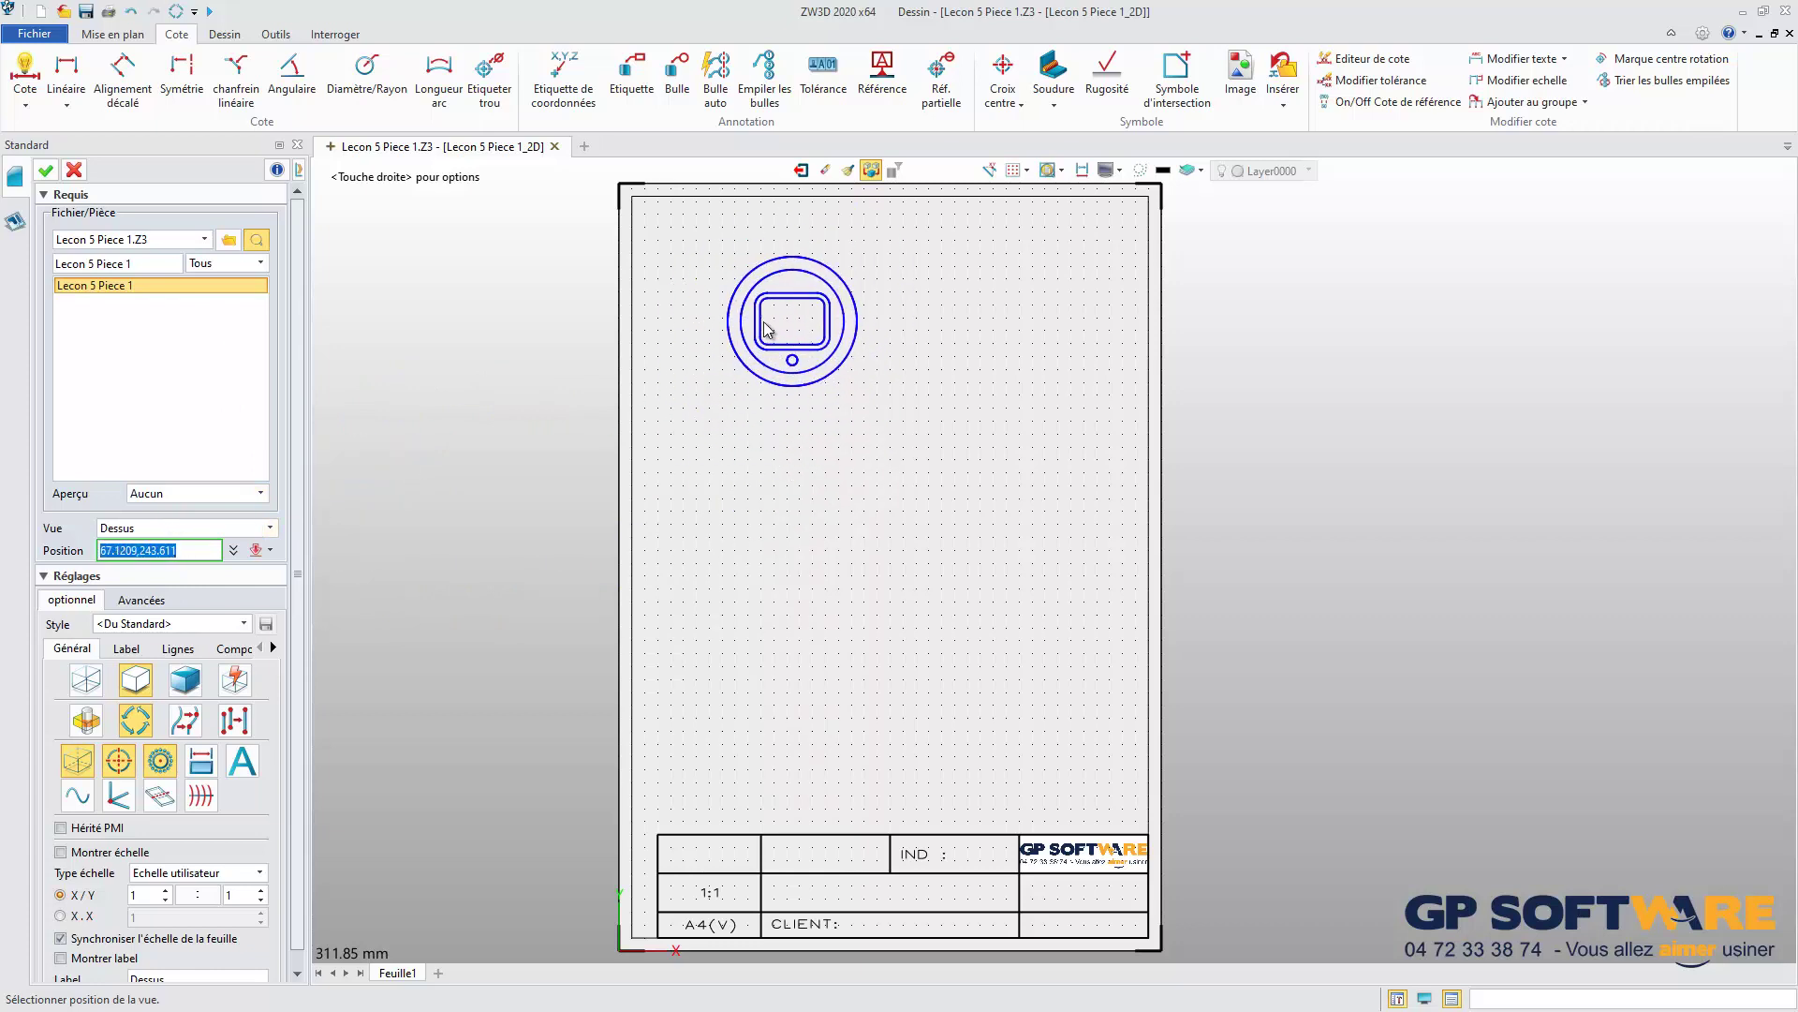
click(161, 528)
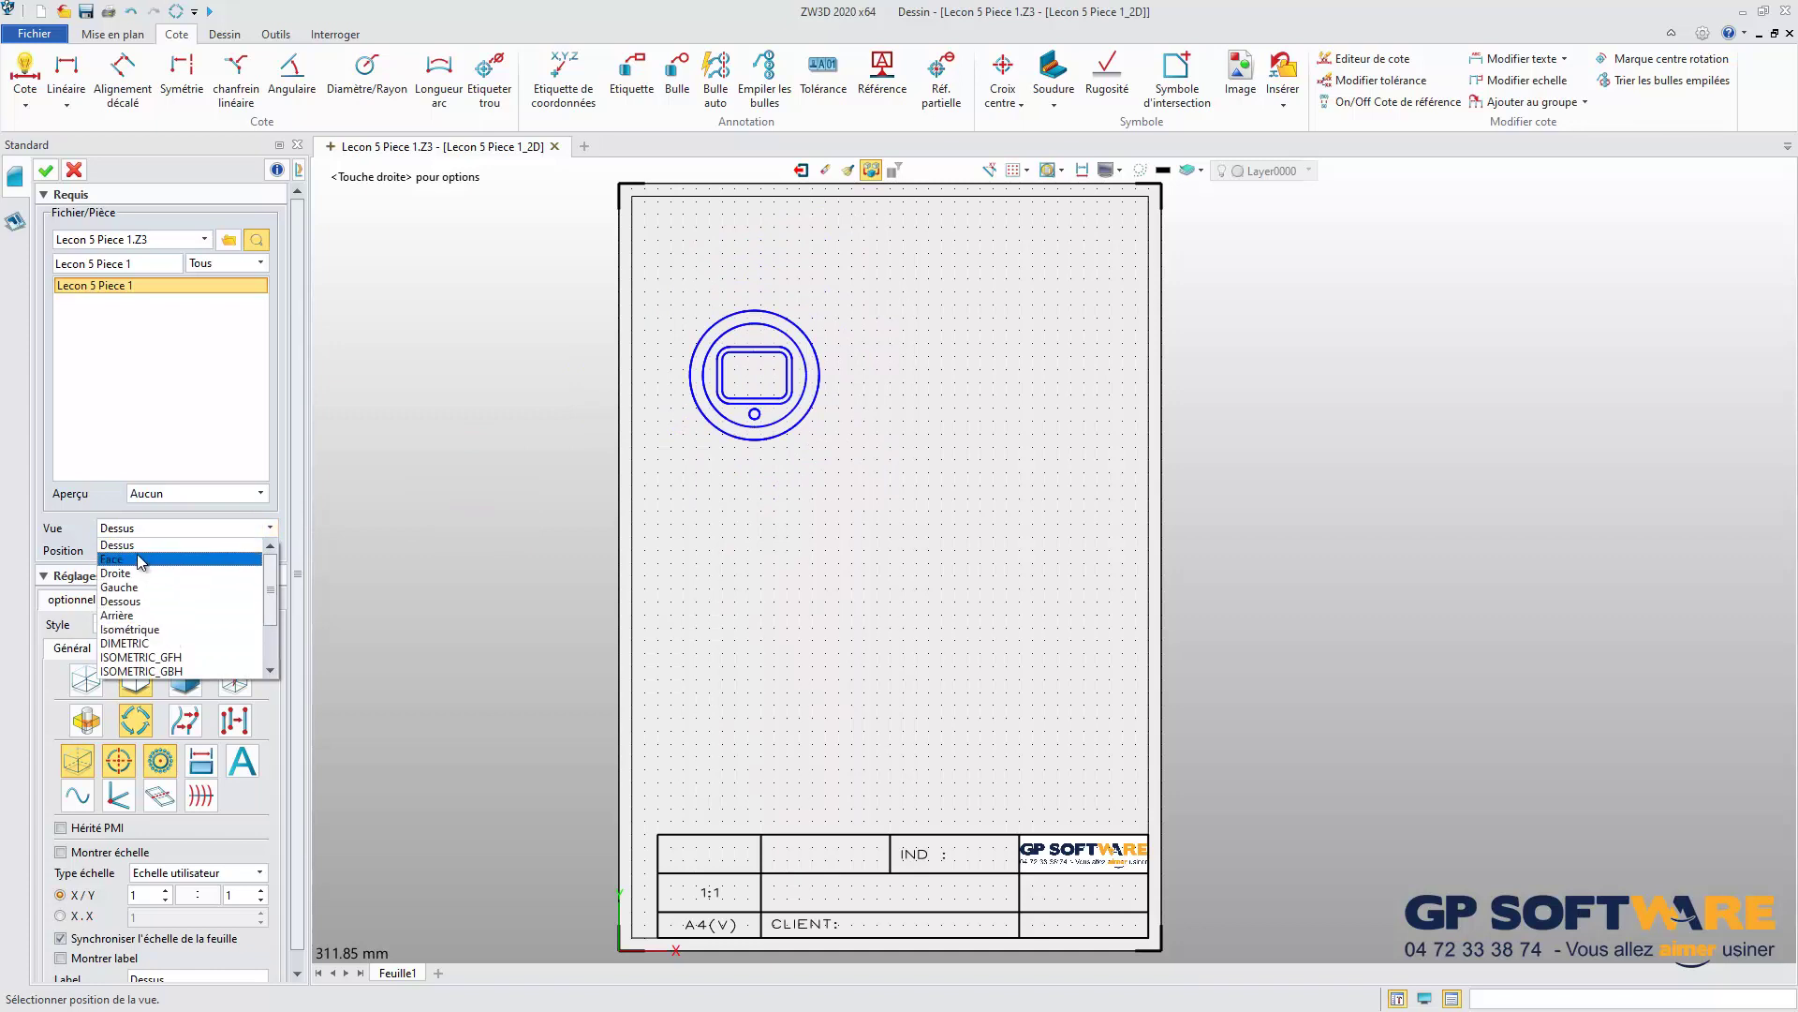
click(140, 561)
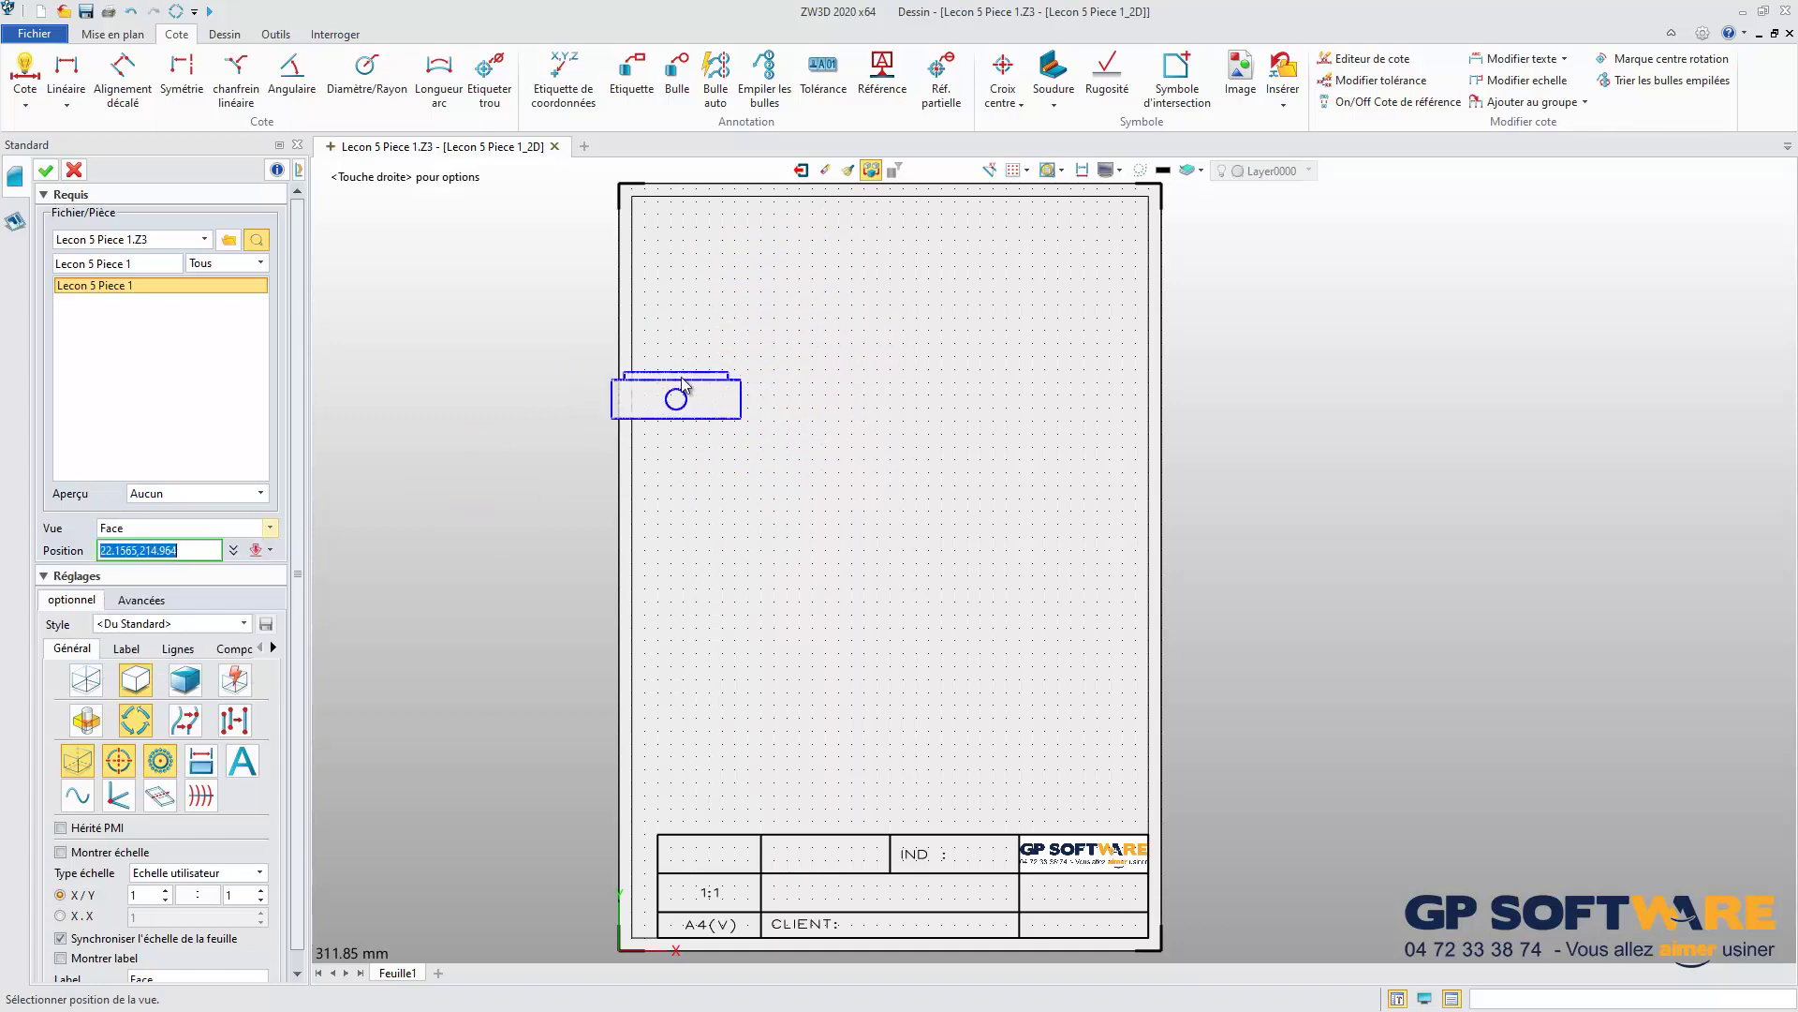
click(155, 529)
click(141, 545)
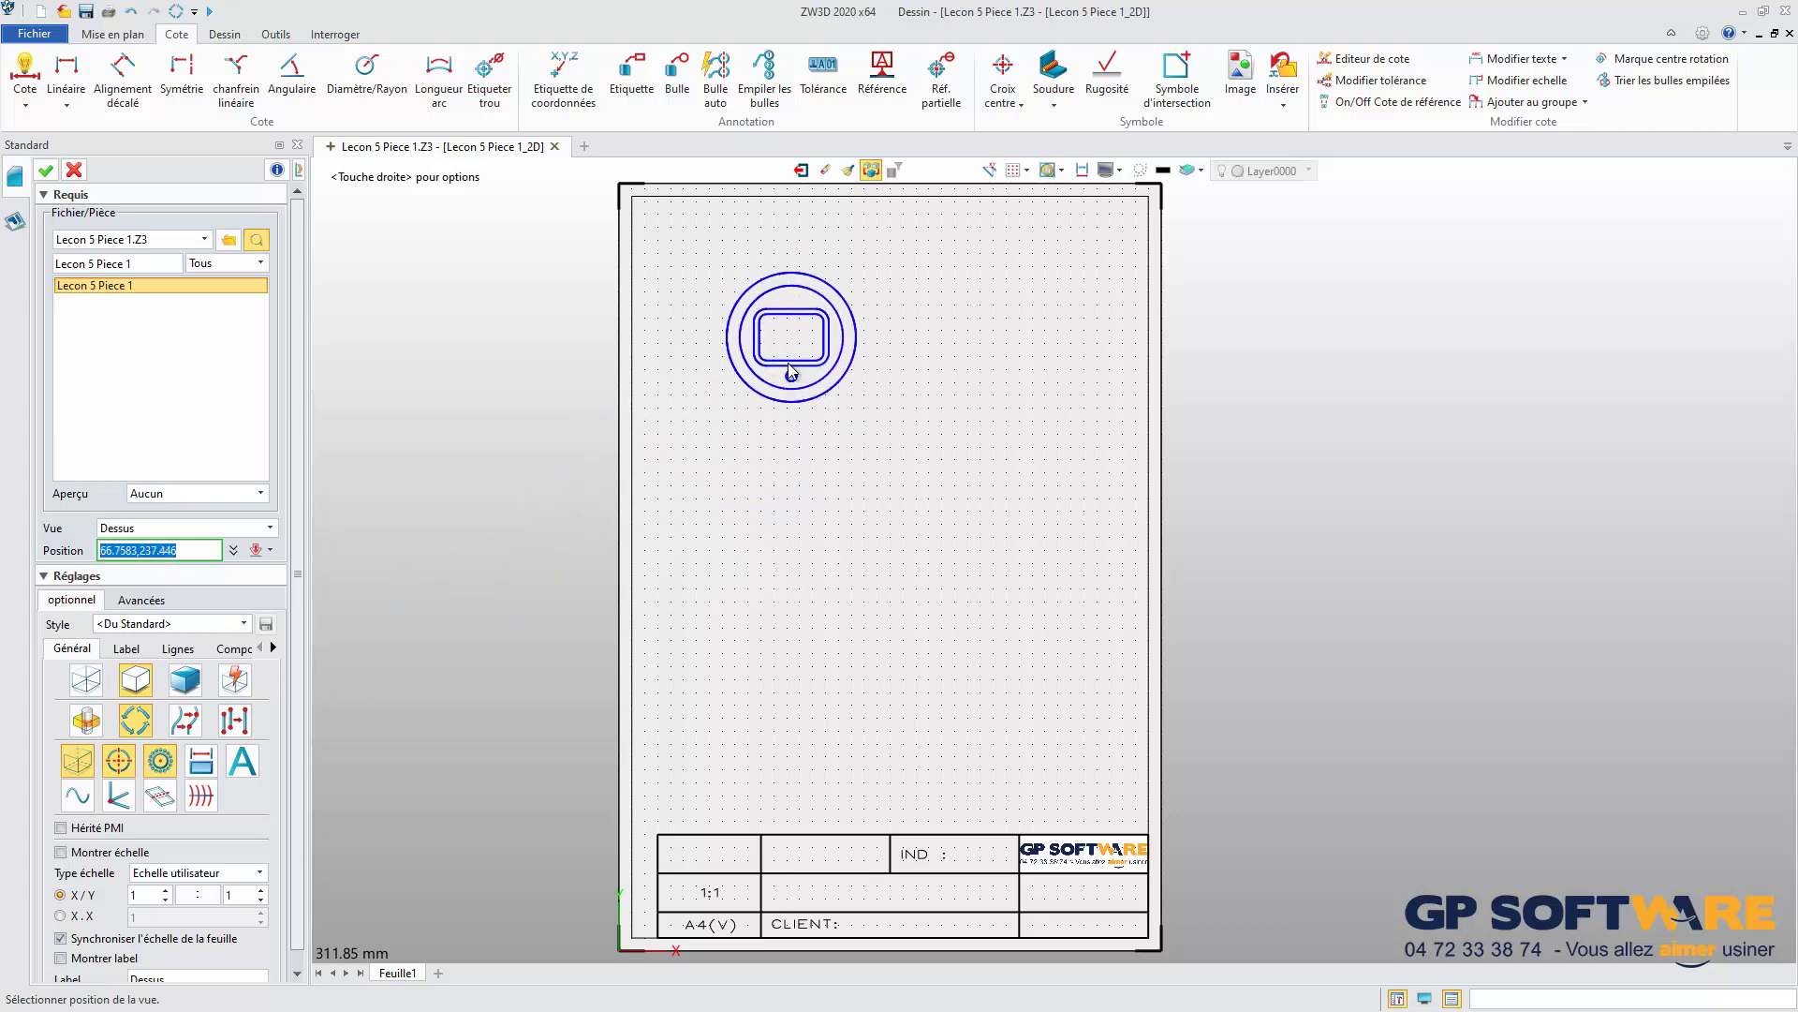
click(142, 600)
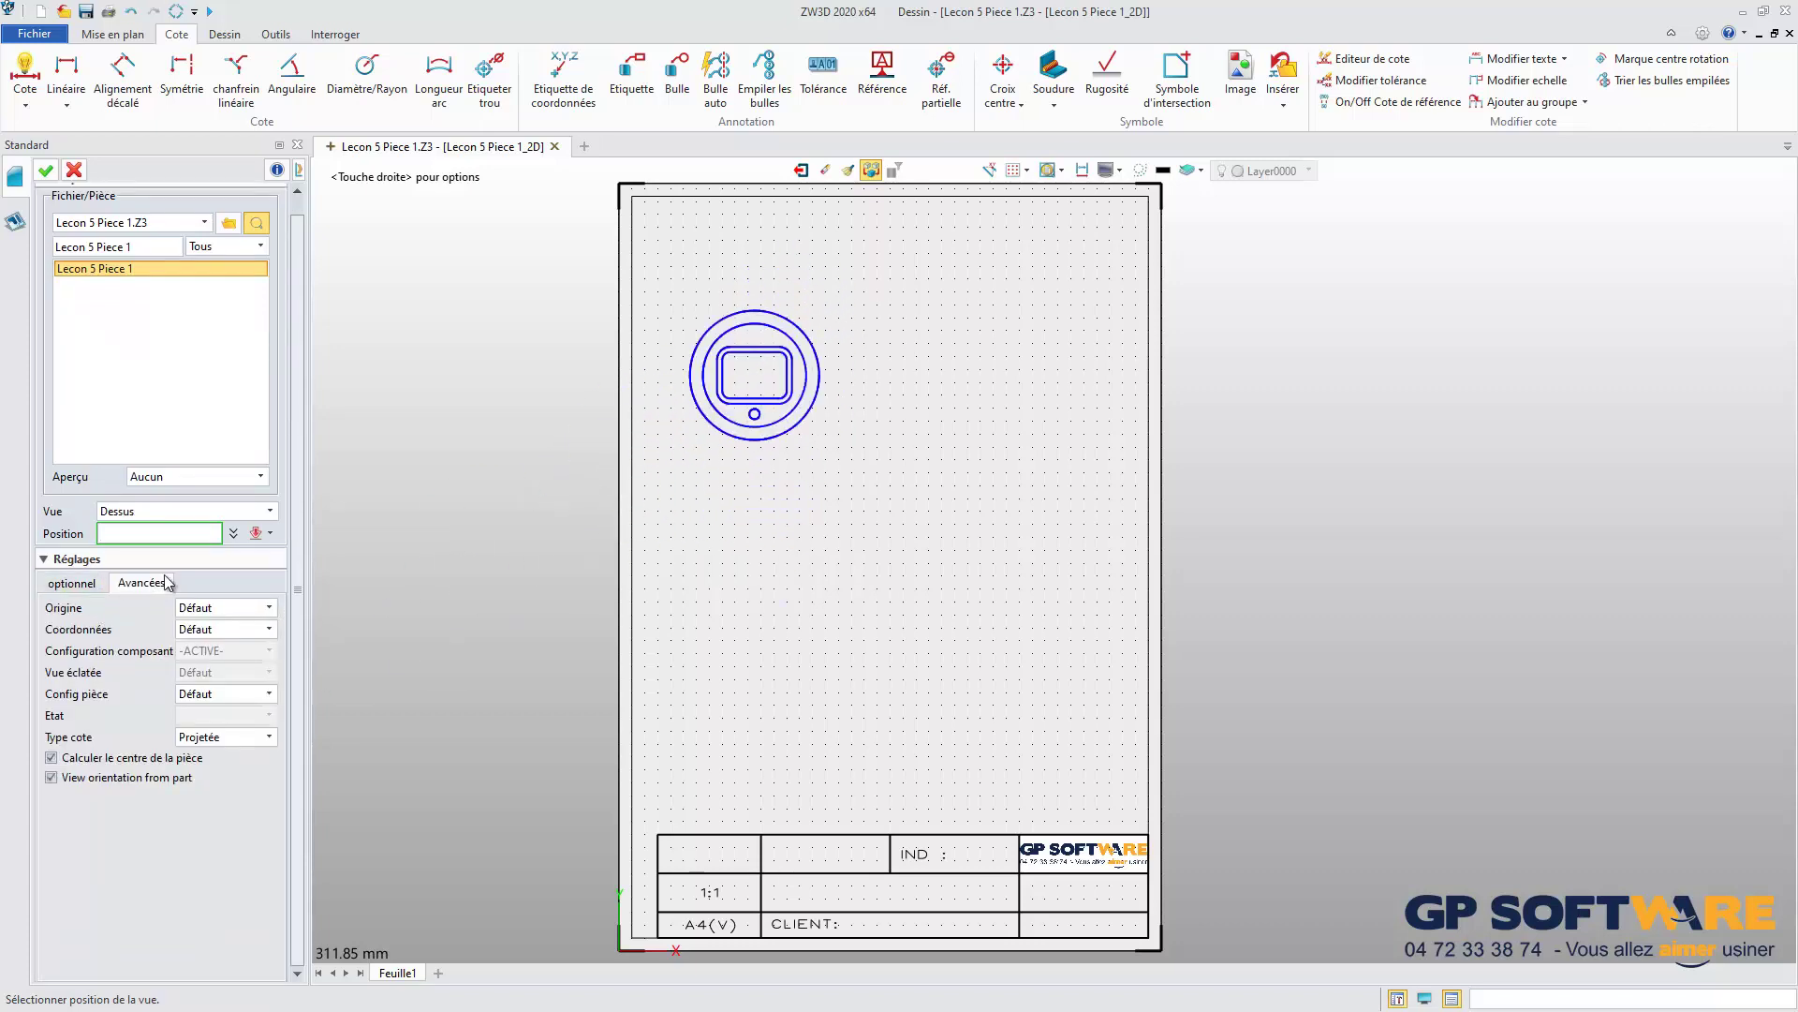
click(71, 582)
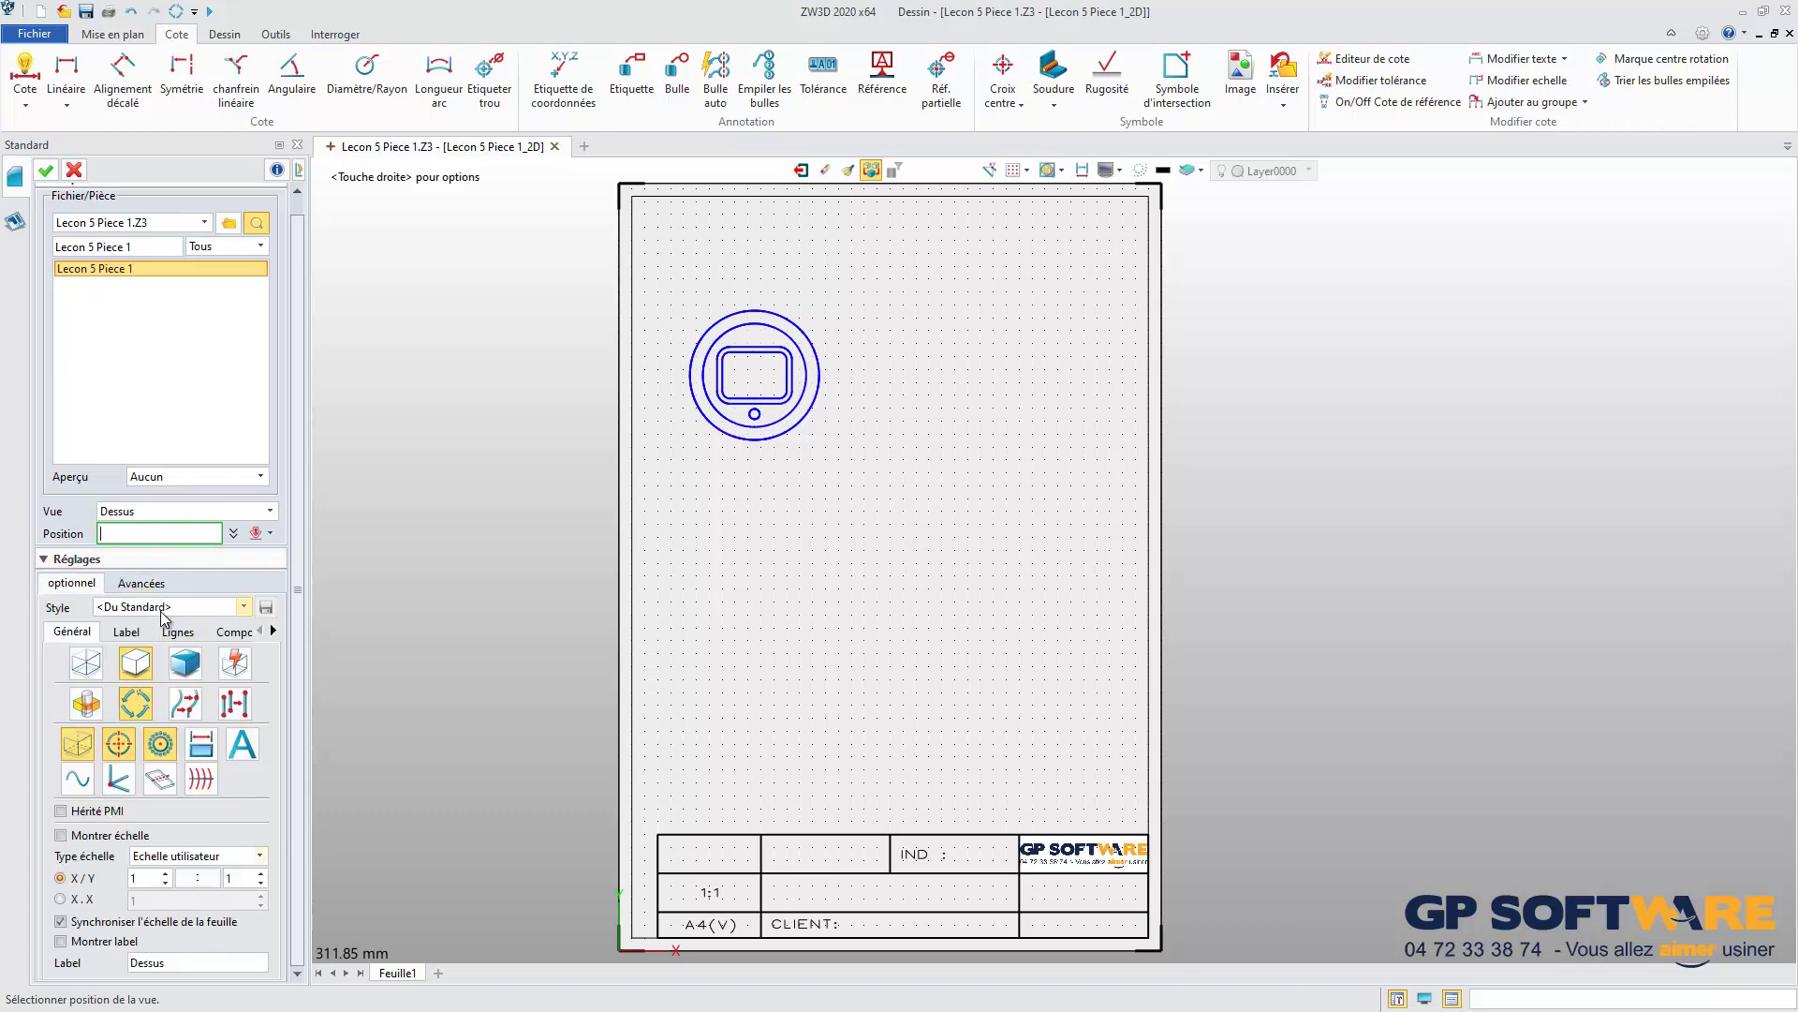
click(141, 585)
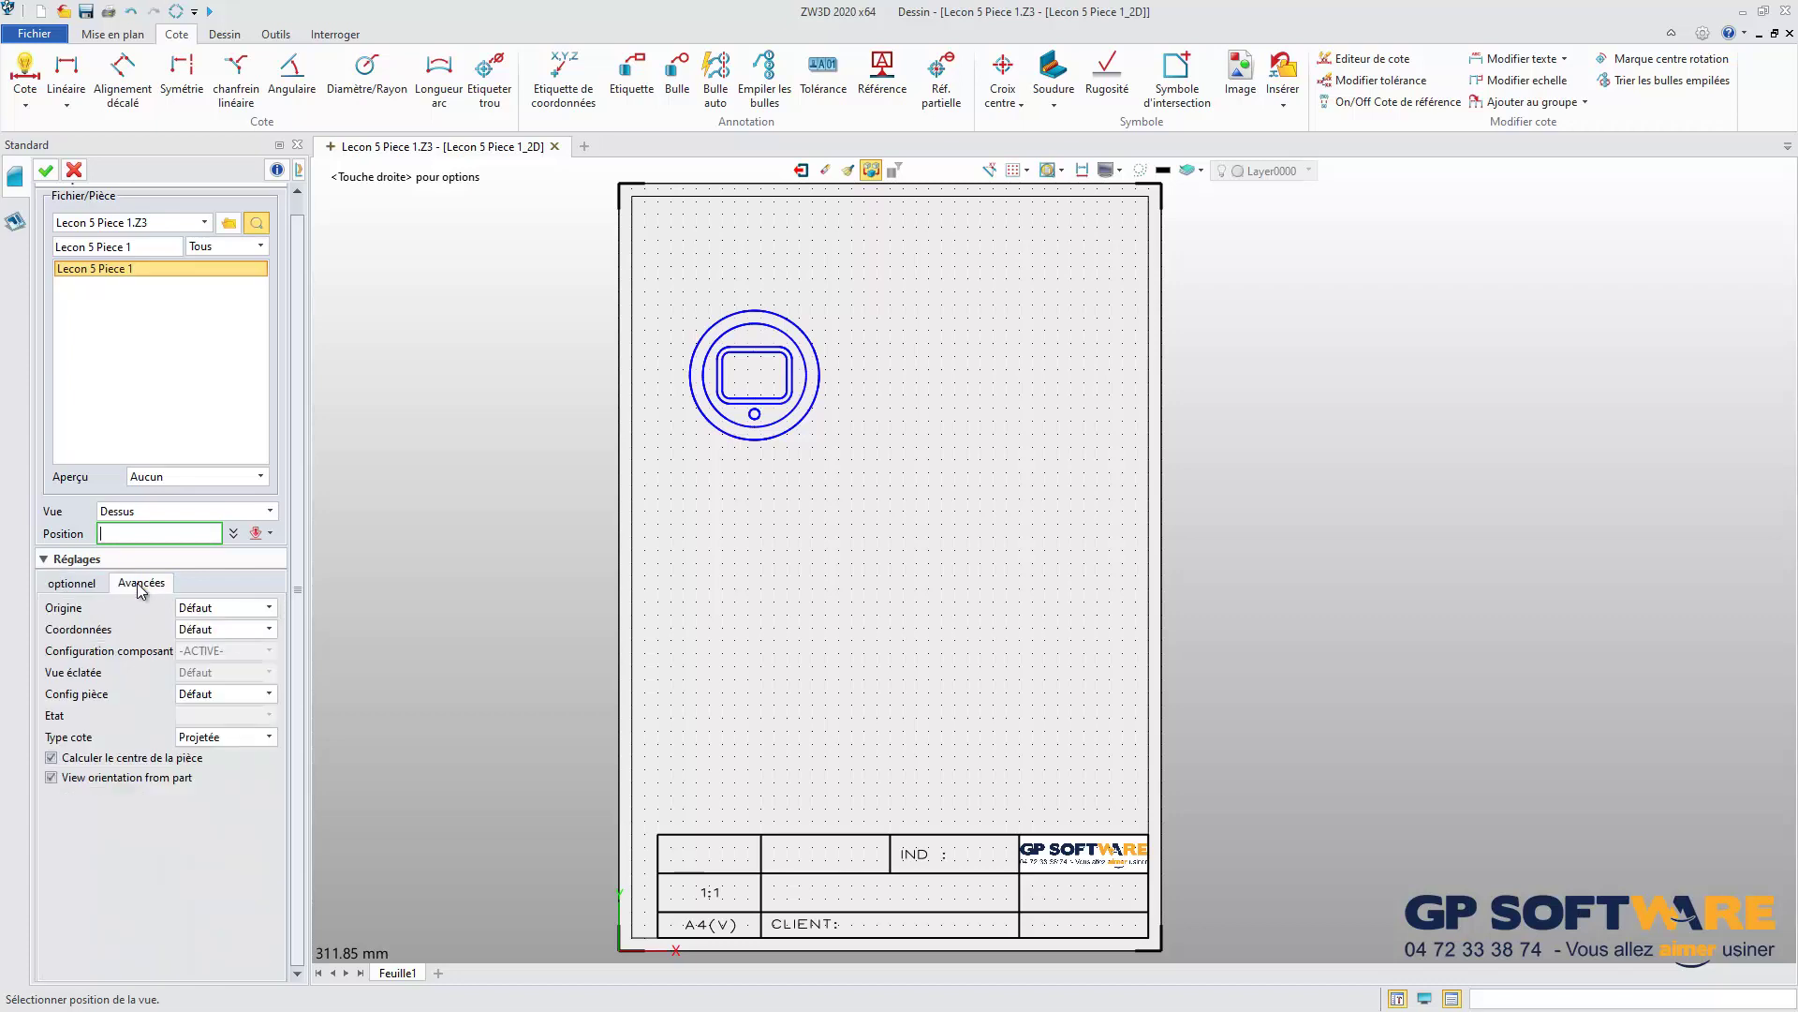
click(71, 585)
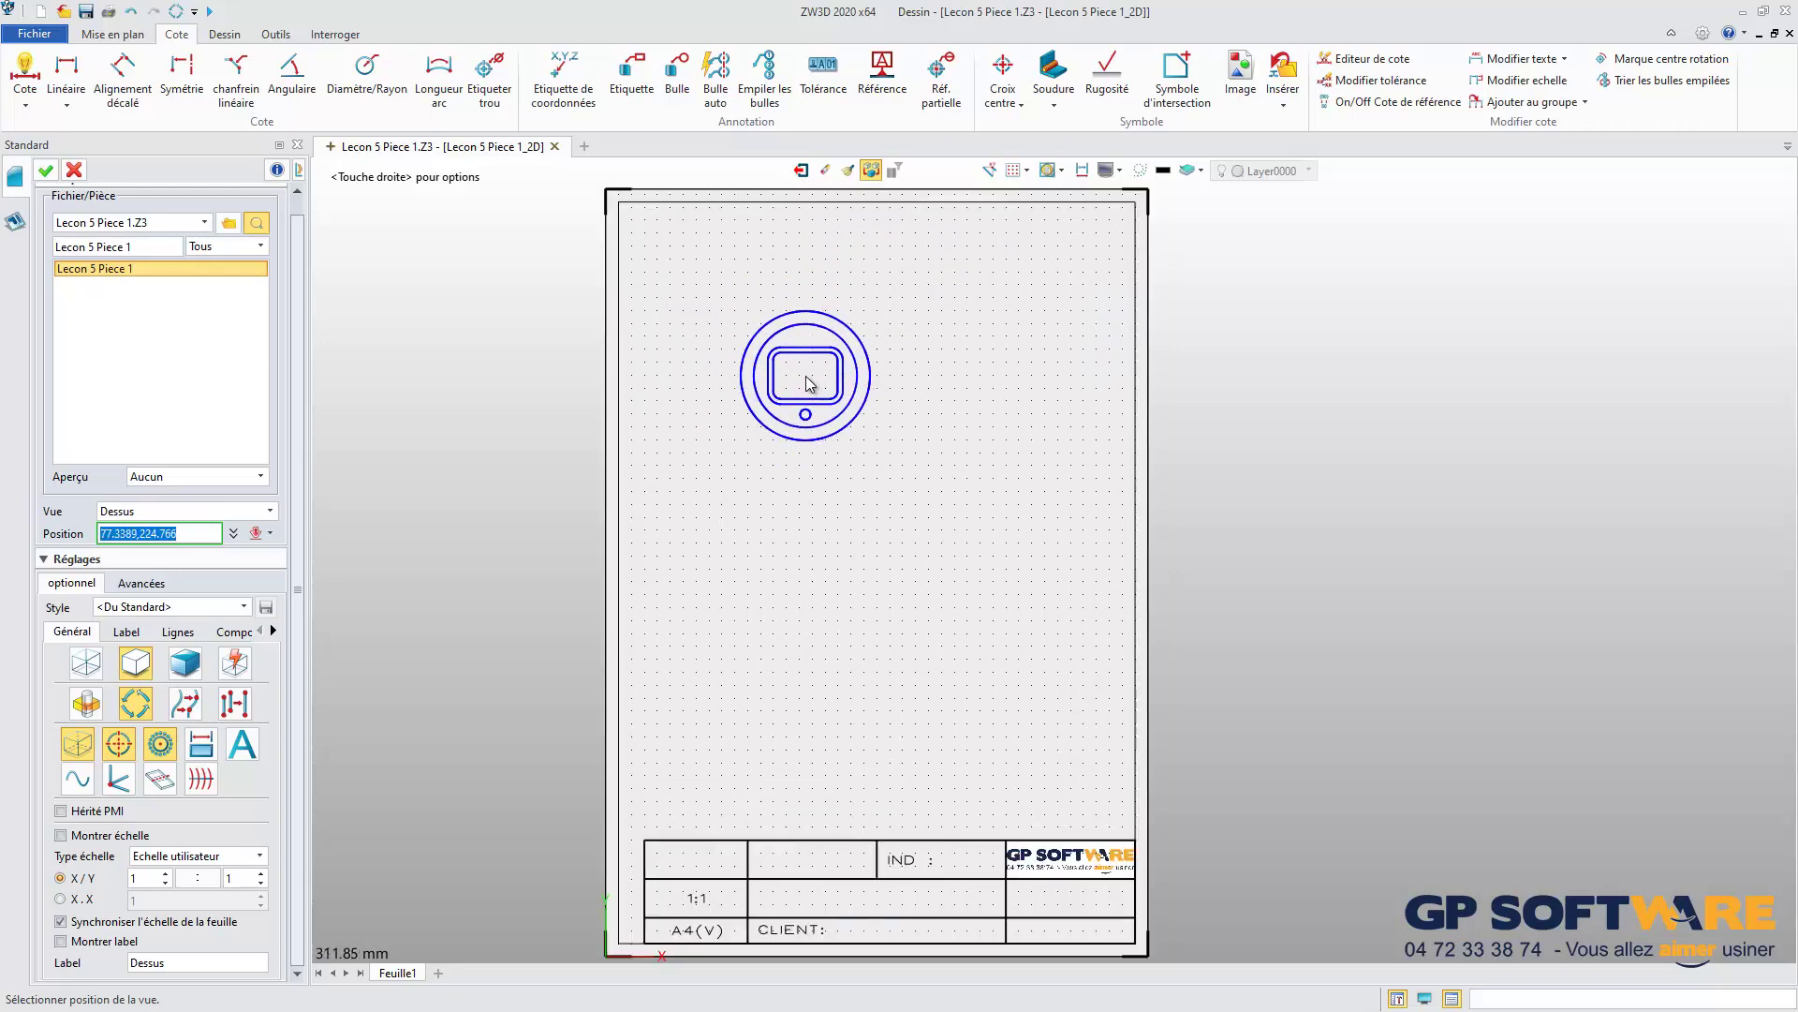
click(809, 382)
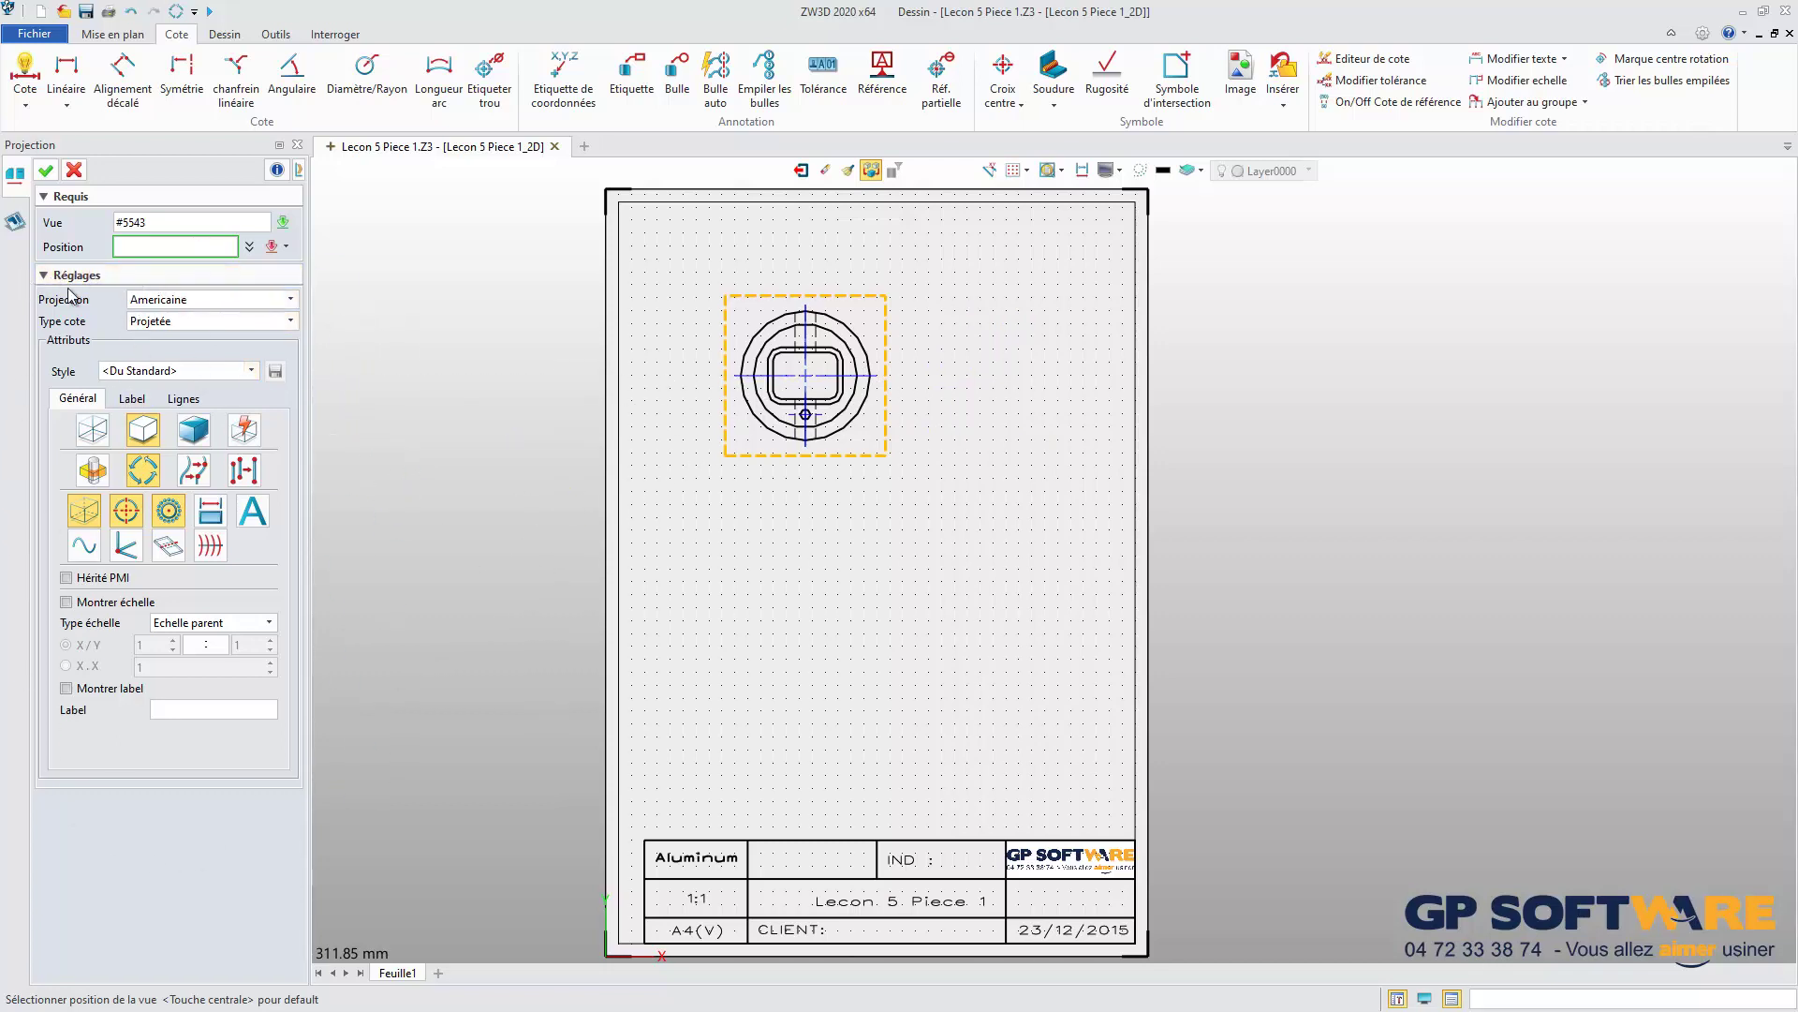
- Project a side view to the right of the Dessus view with Européenne projection, and a front view below it with Americaine projection
click(191, 301)
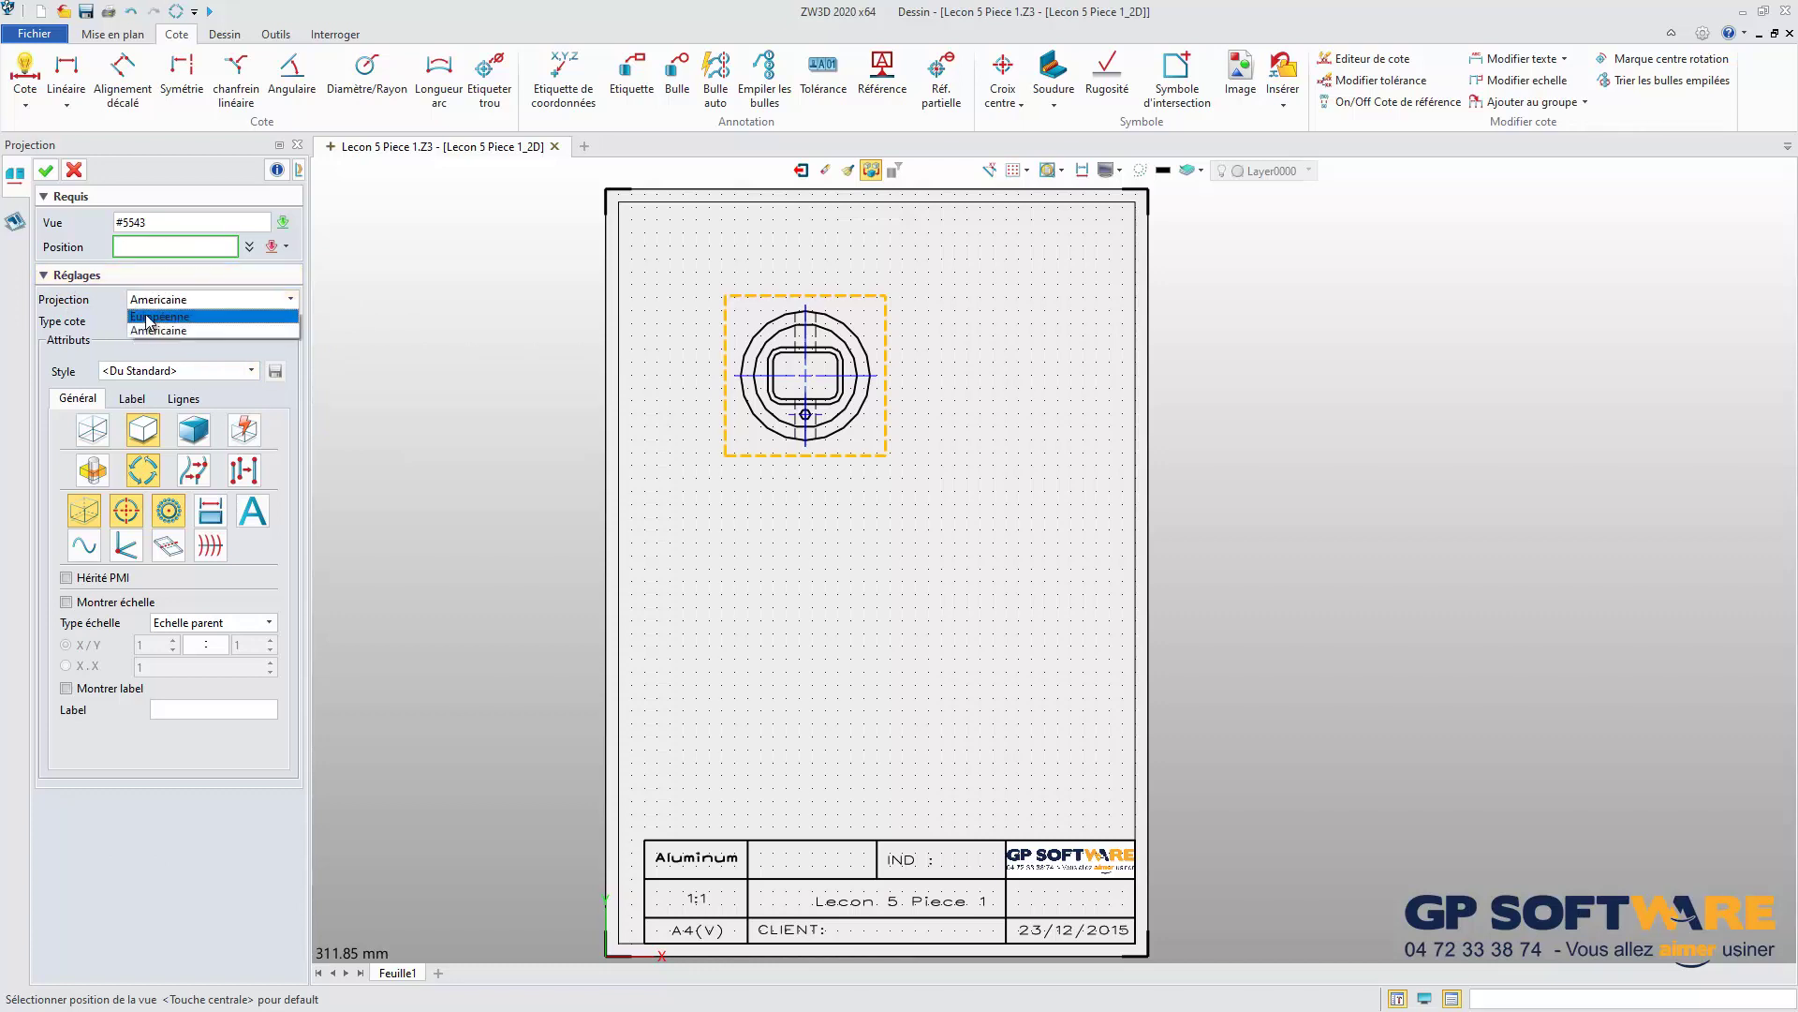
click(204, 320)
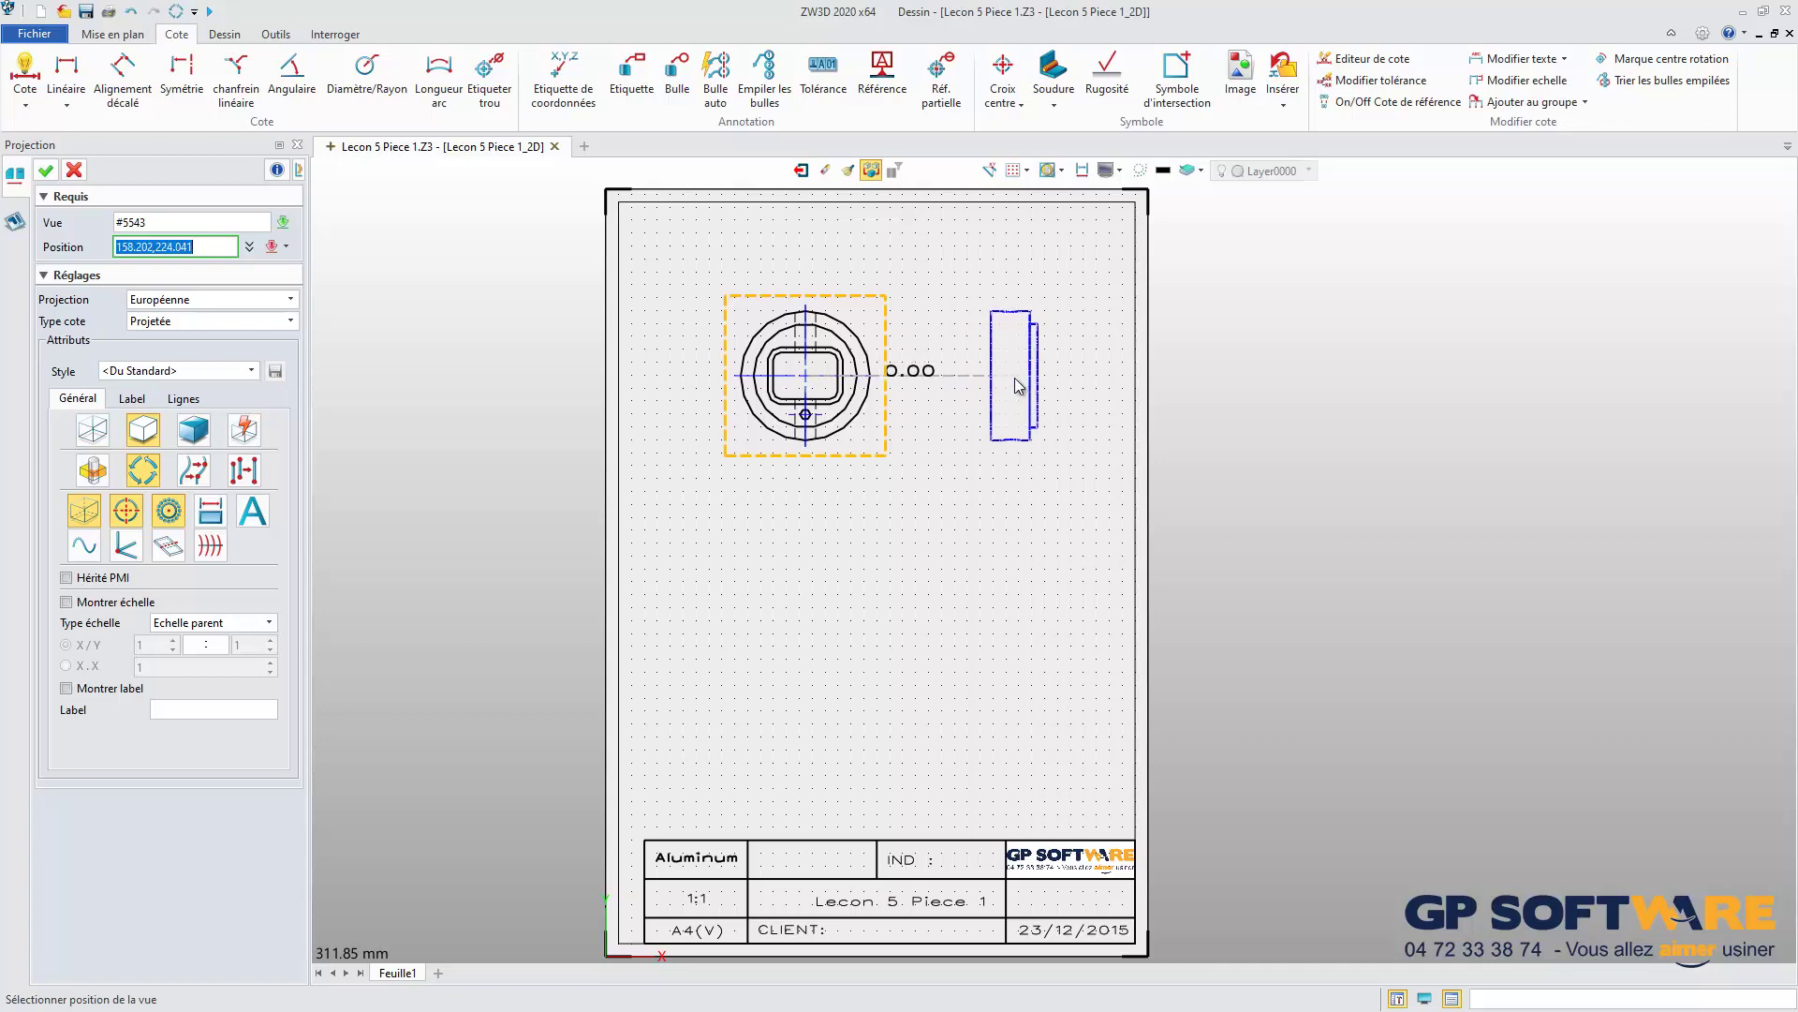
click(1019, 384)
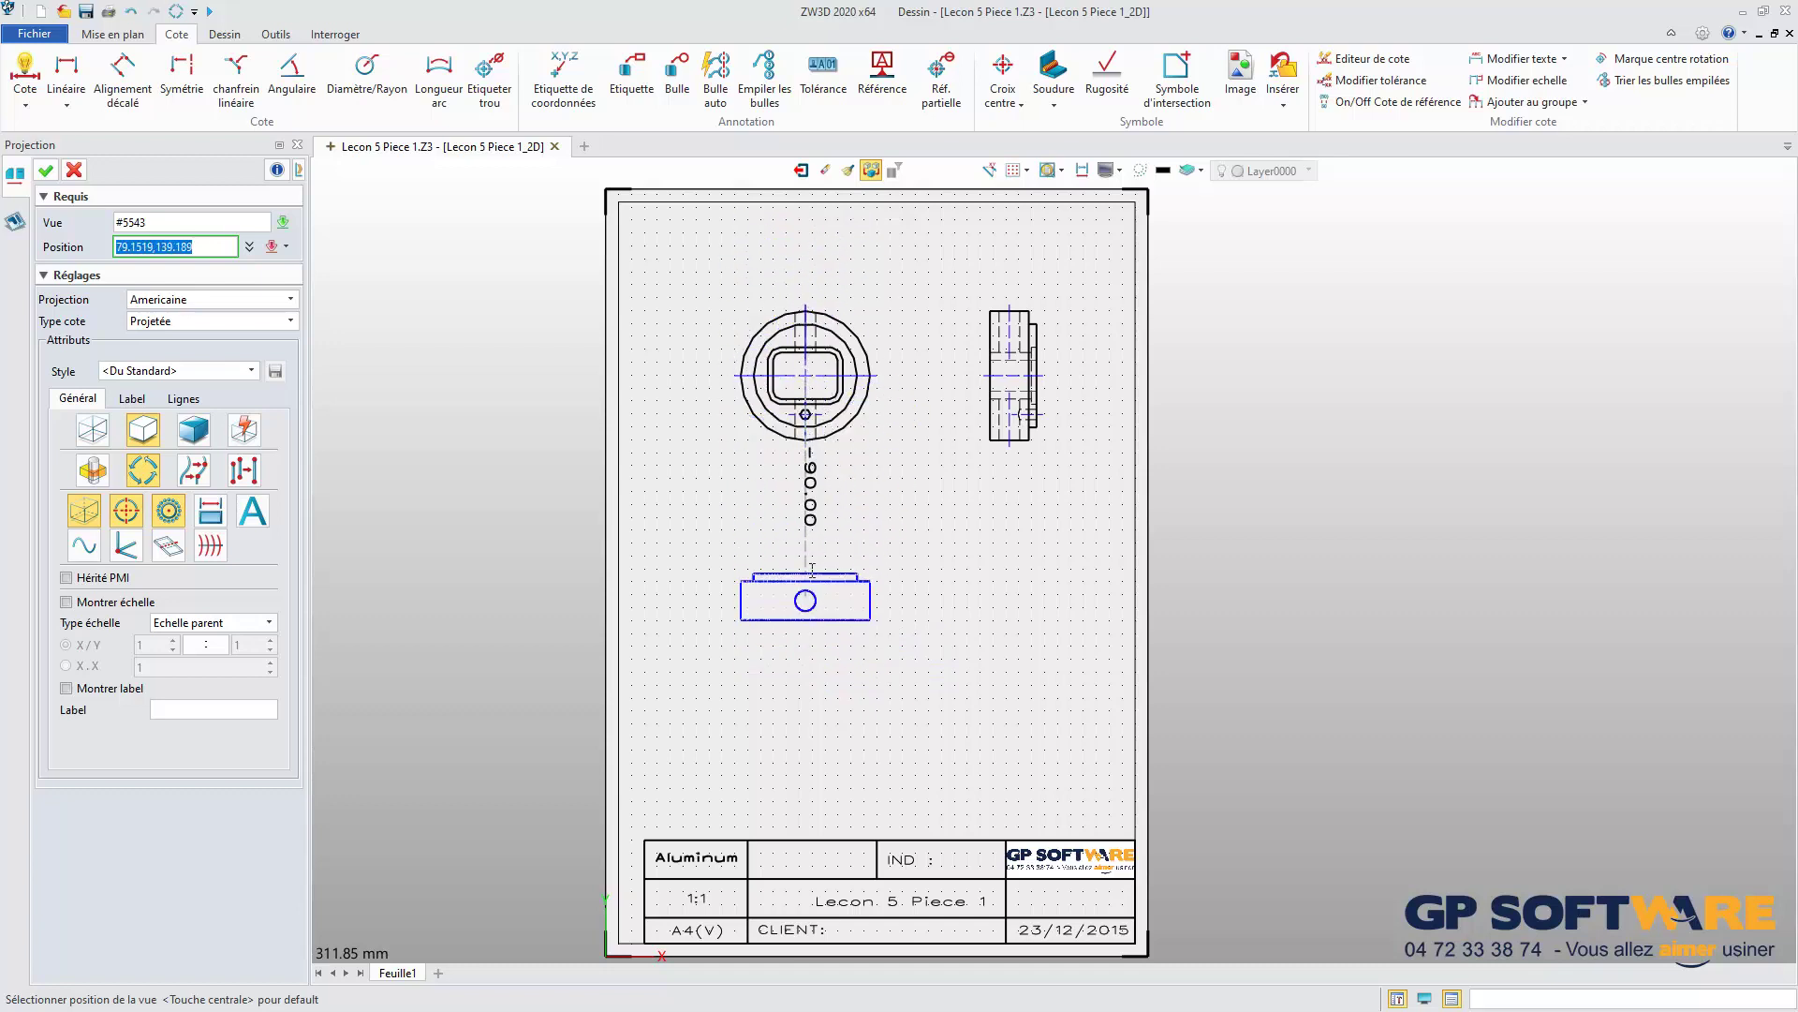
click(806, 541)
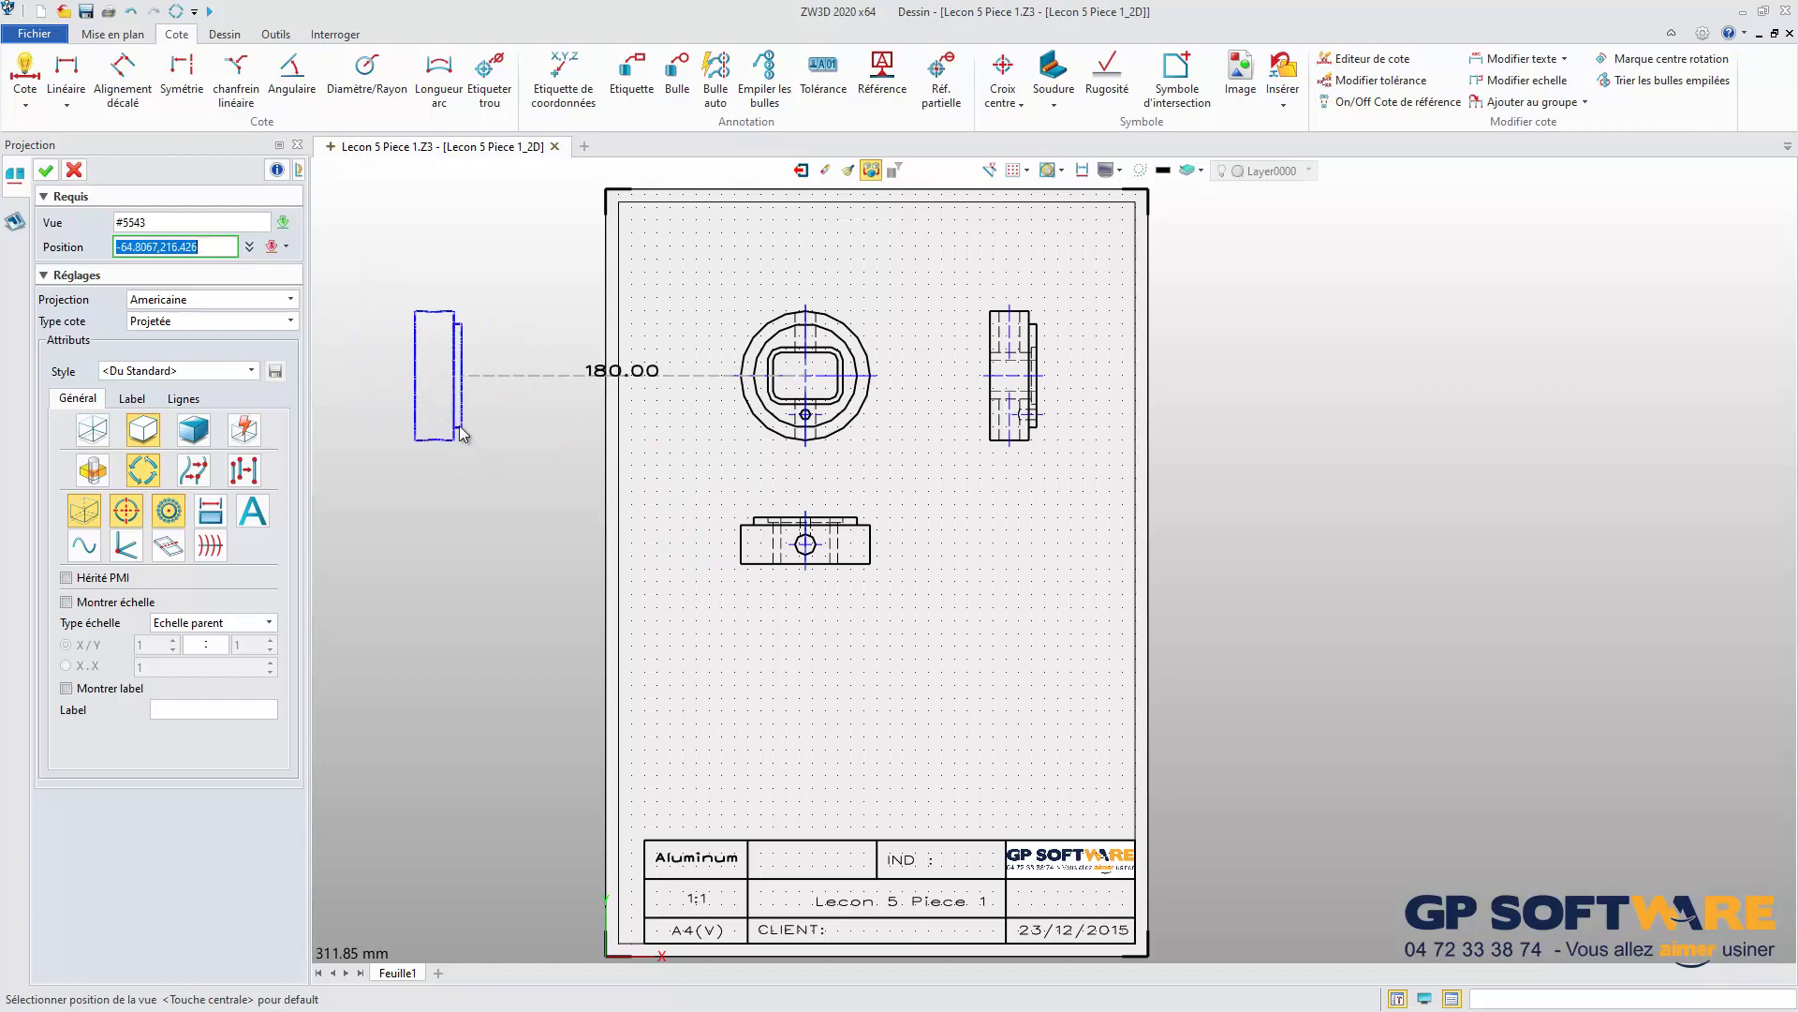
click(47, 176)
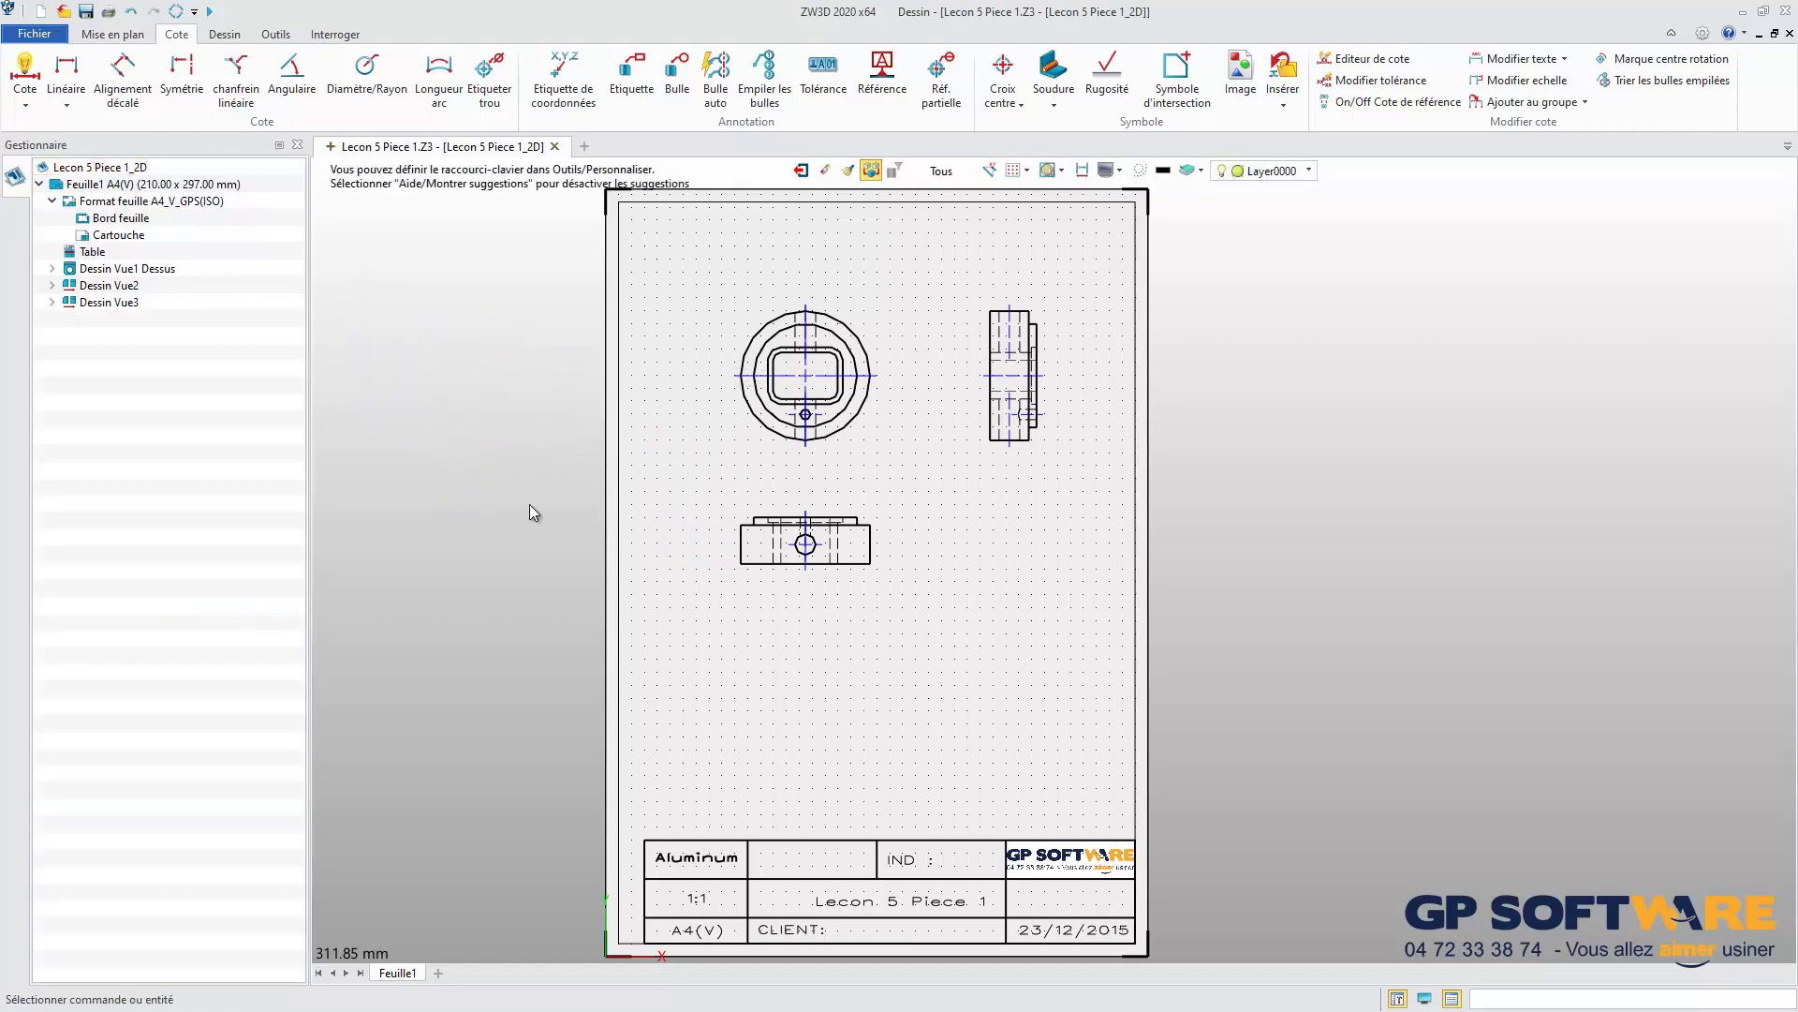
- Review the view attributes of Dessin Vue1 Dessus and accept them
scroll(559, 638, down, 1)
scroll(697, 555, up, 1)
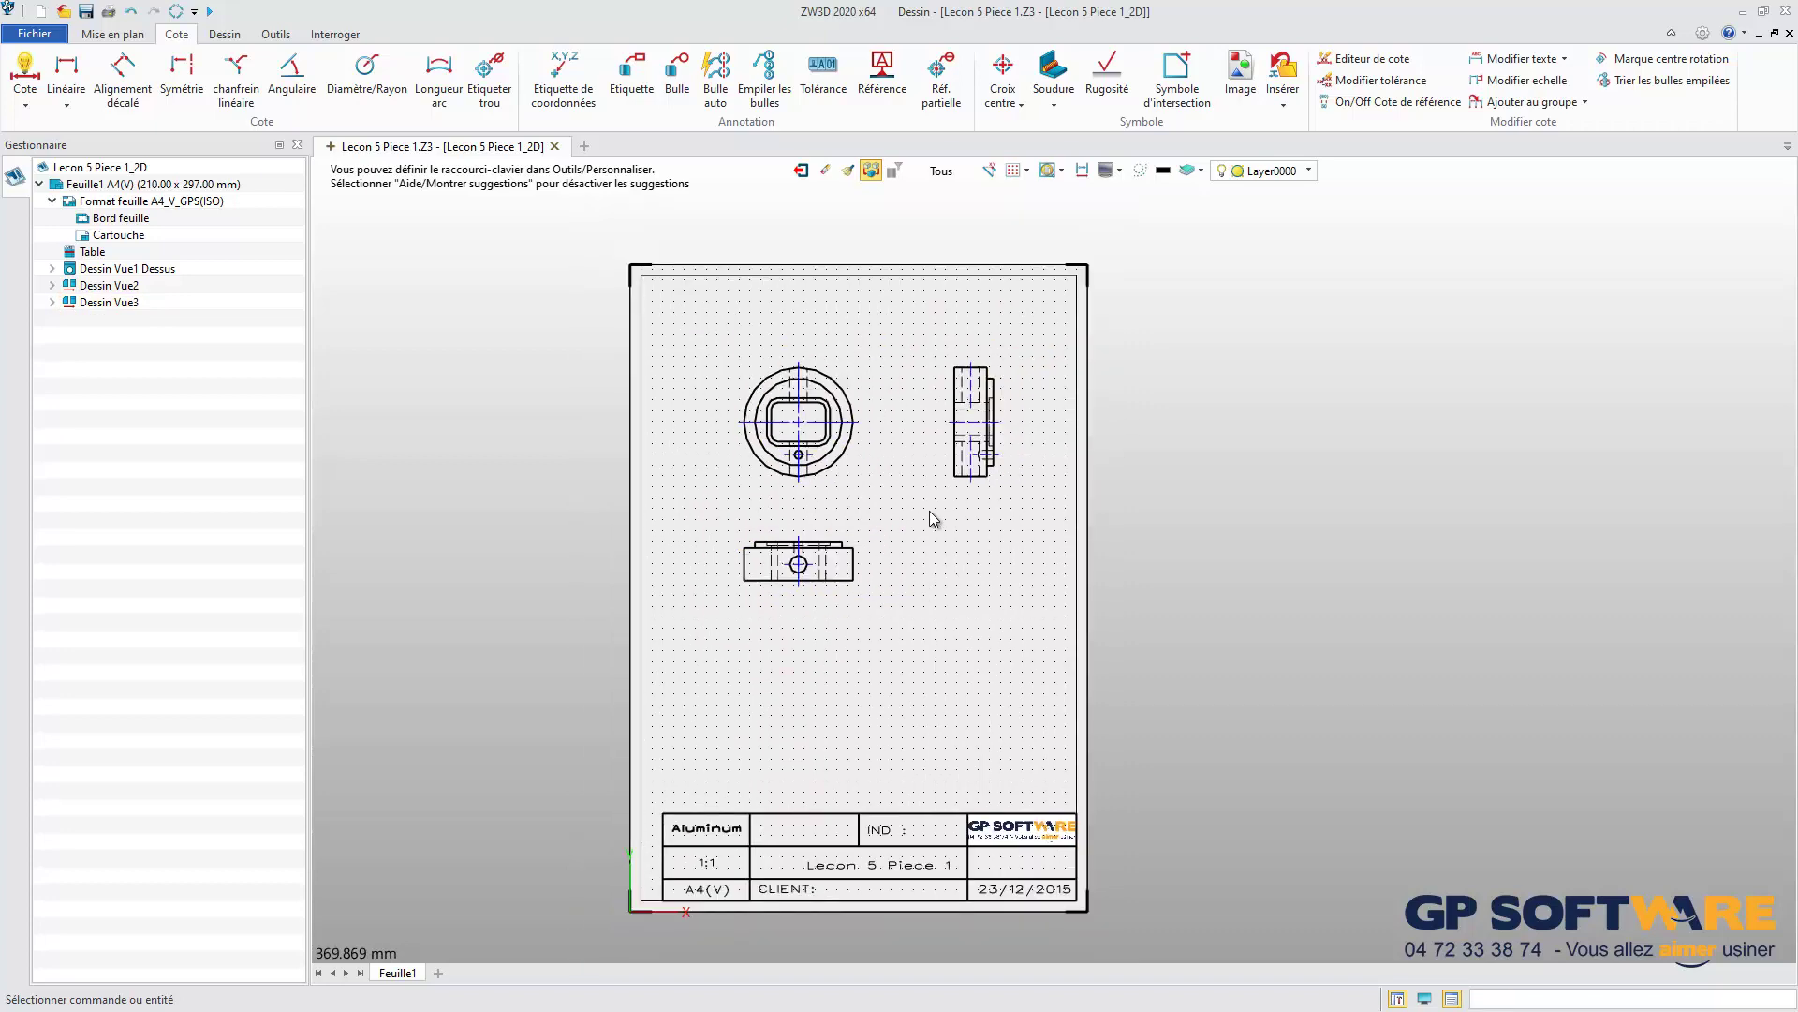
scroll(906, 487, up, 1)
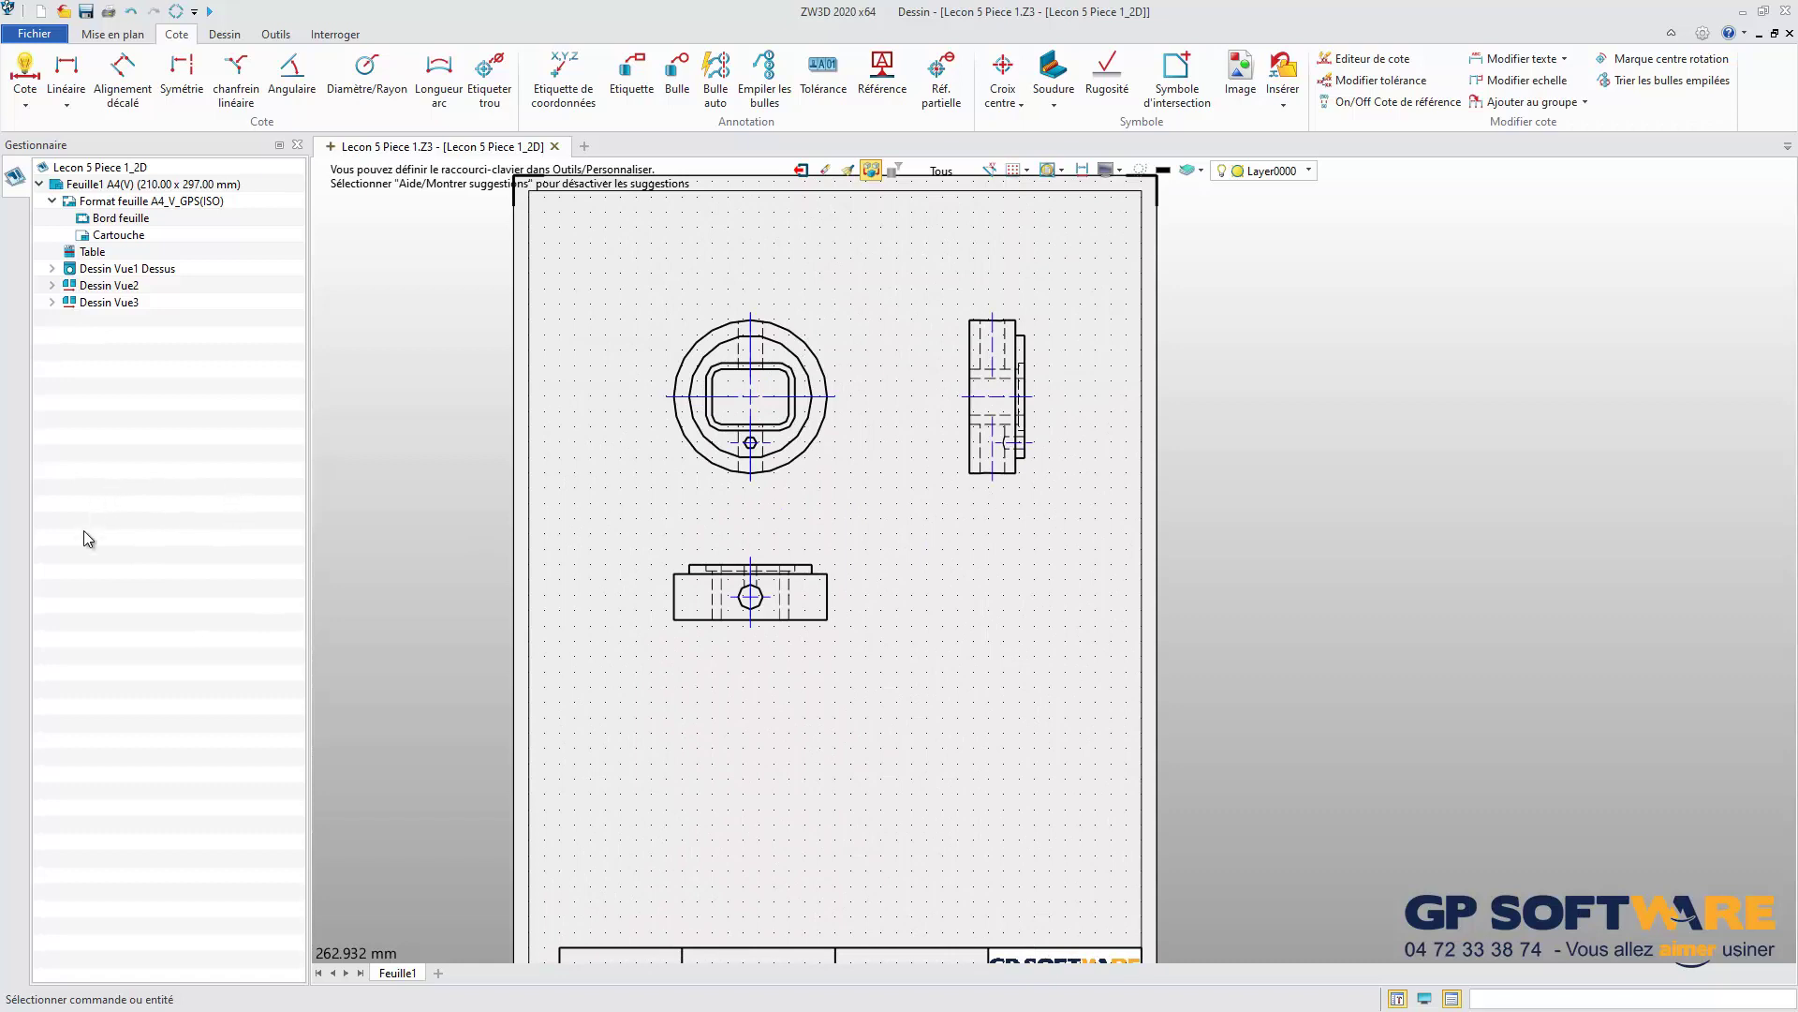
middle_drag(879, 560, 833, 626)
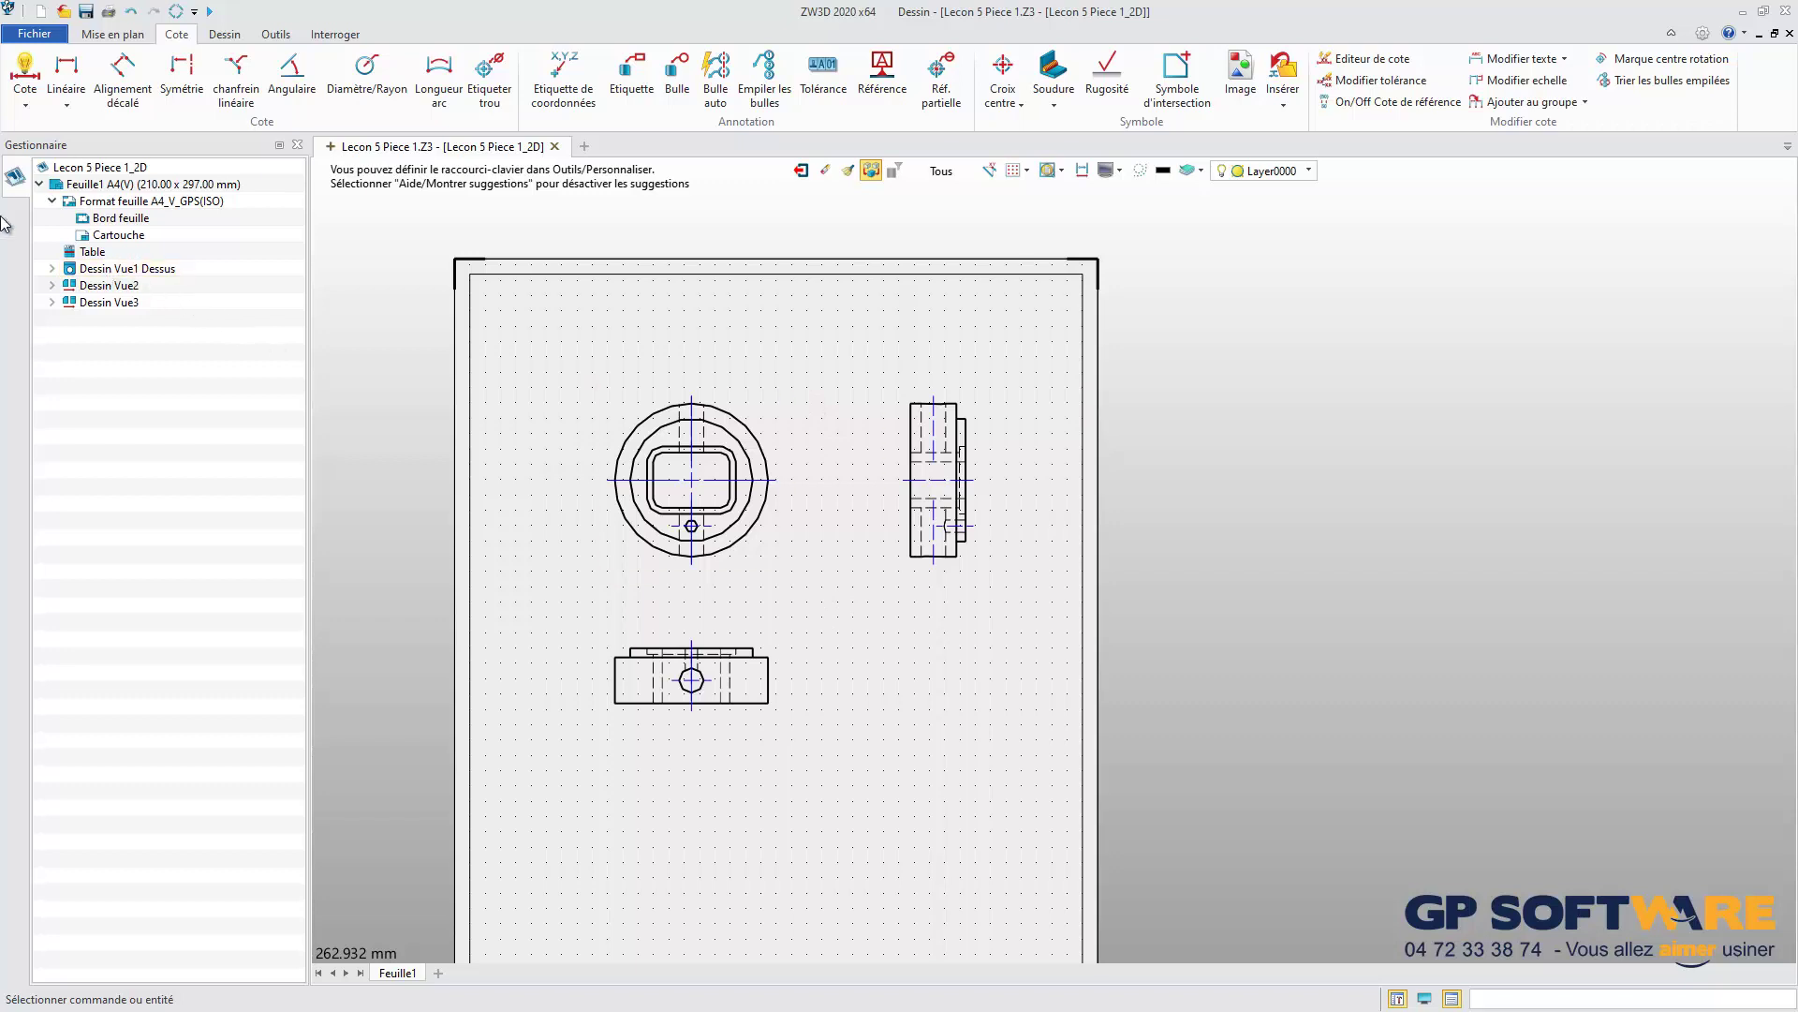
right_click(104, 271)
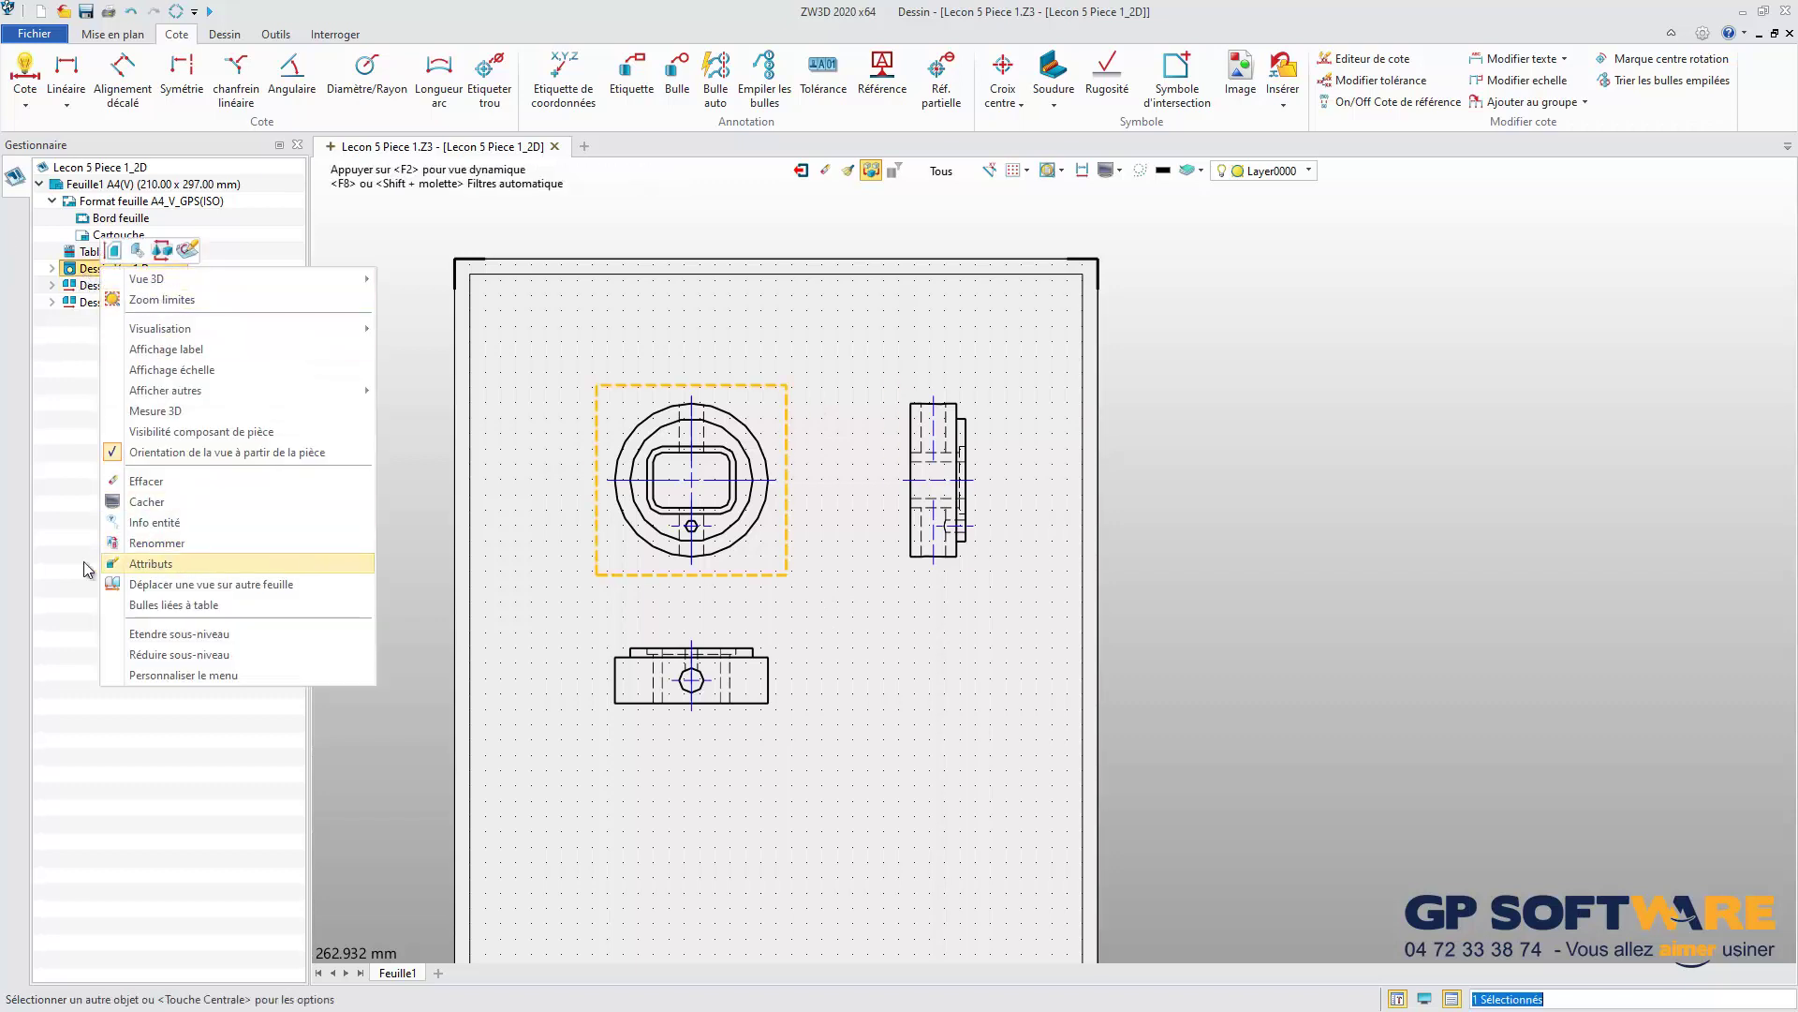
click(200, 564)
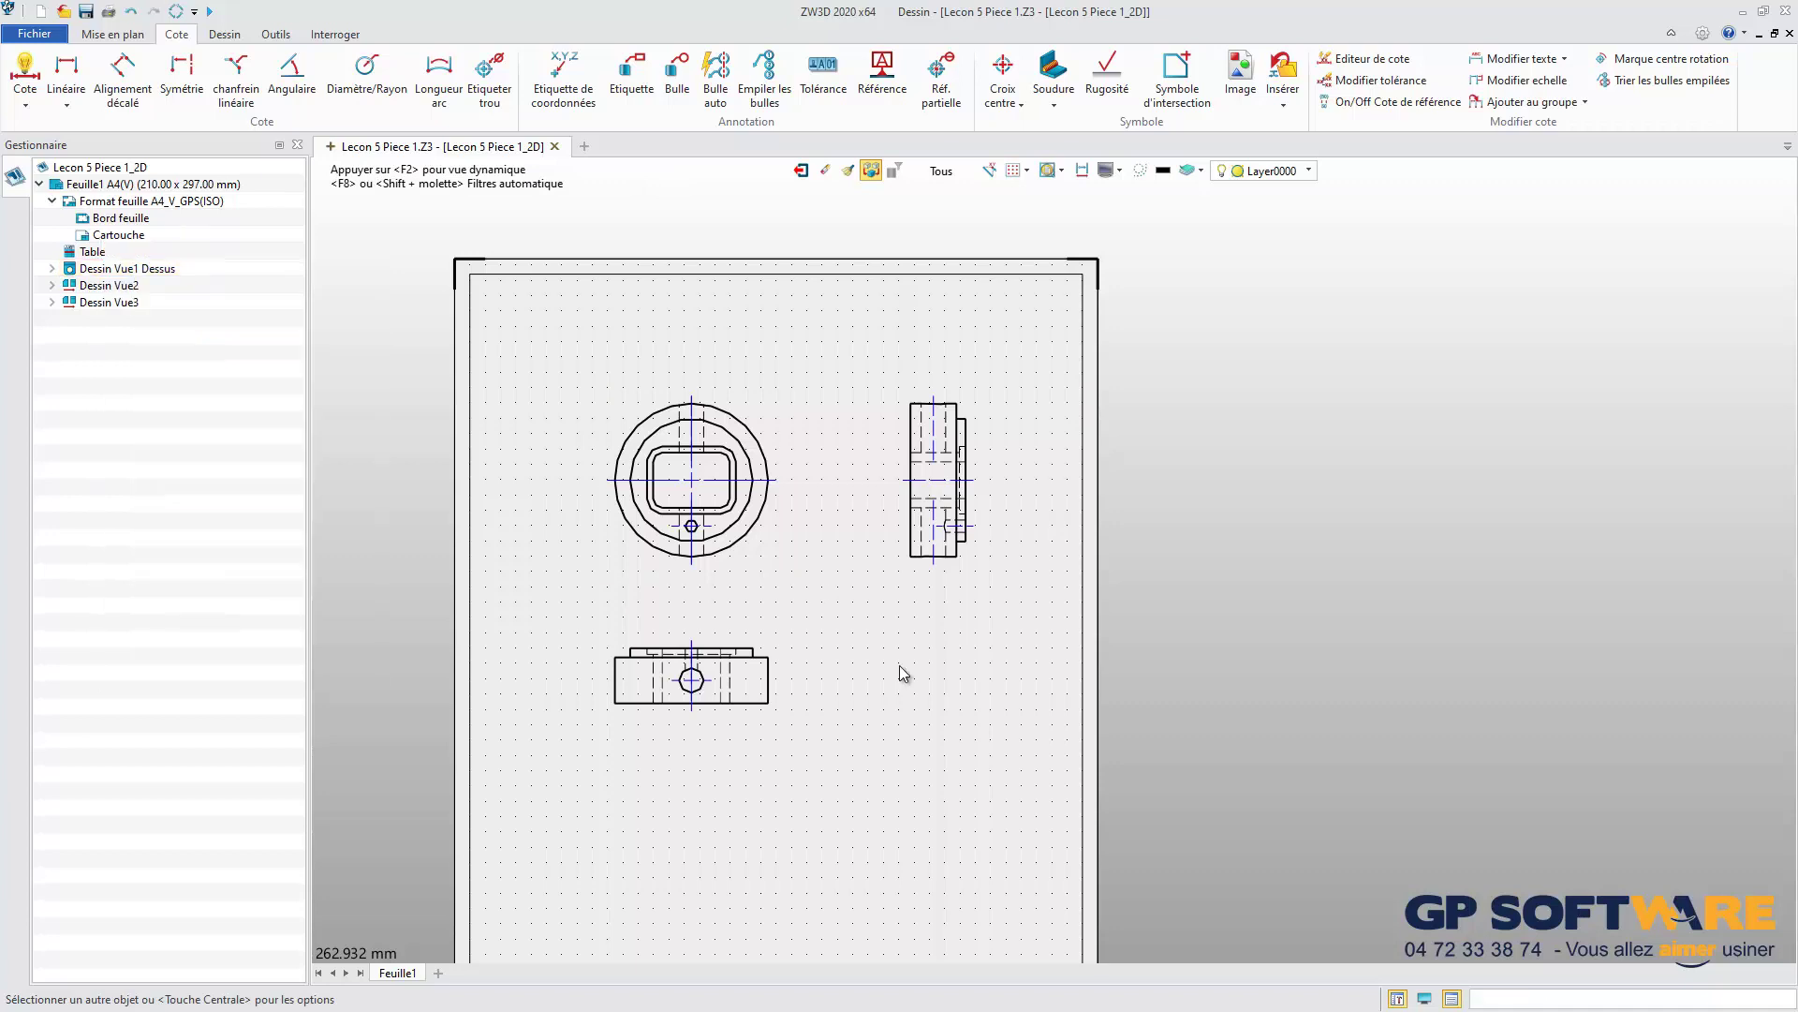
middle_click(763, 415)
drag(1613, 191, 1269, 248)
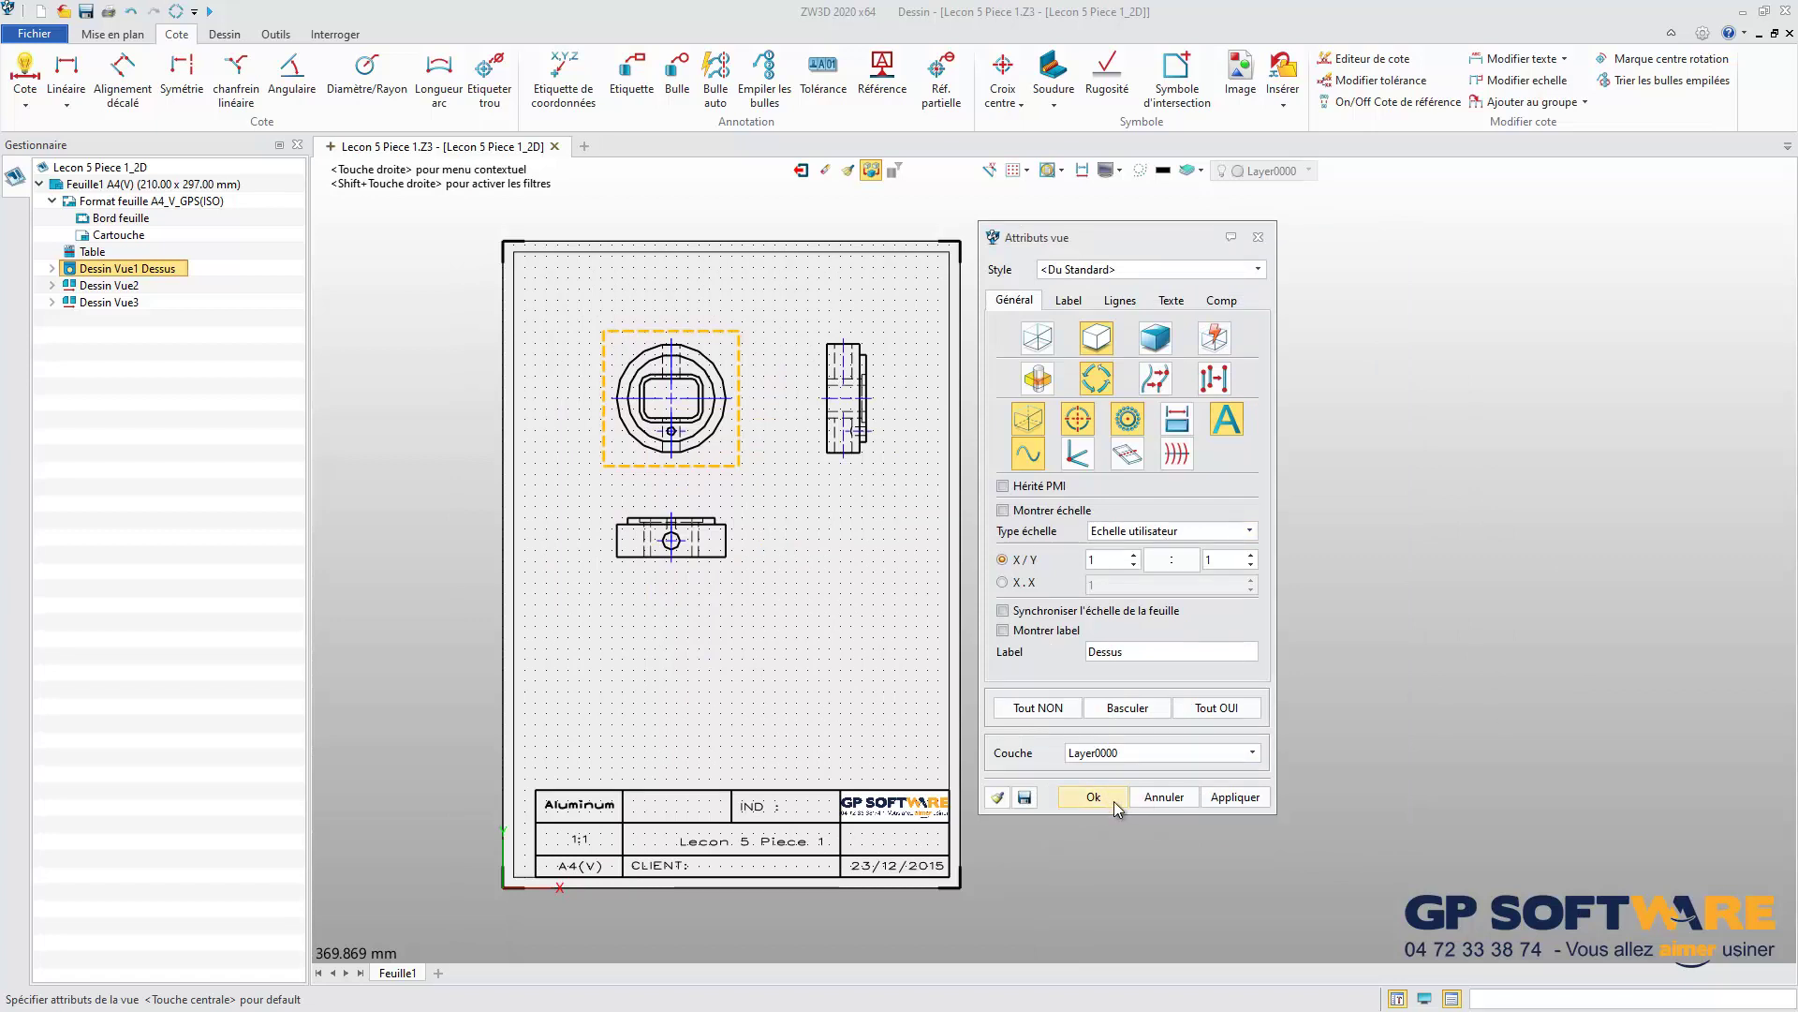
click(1093, 797)
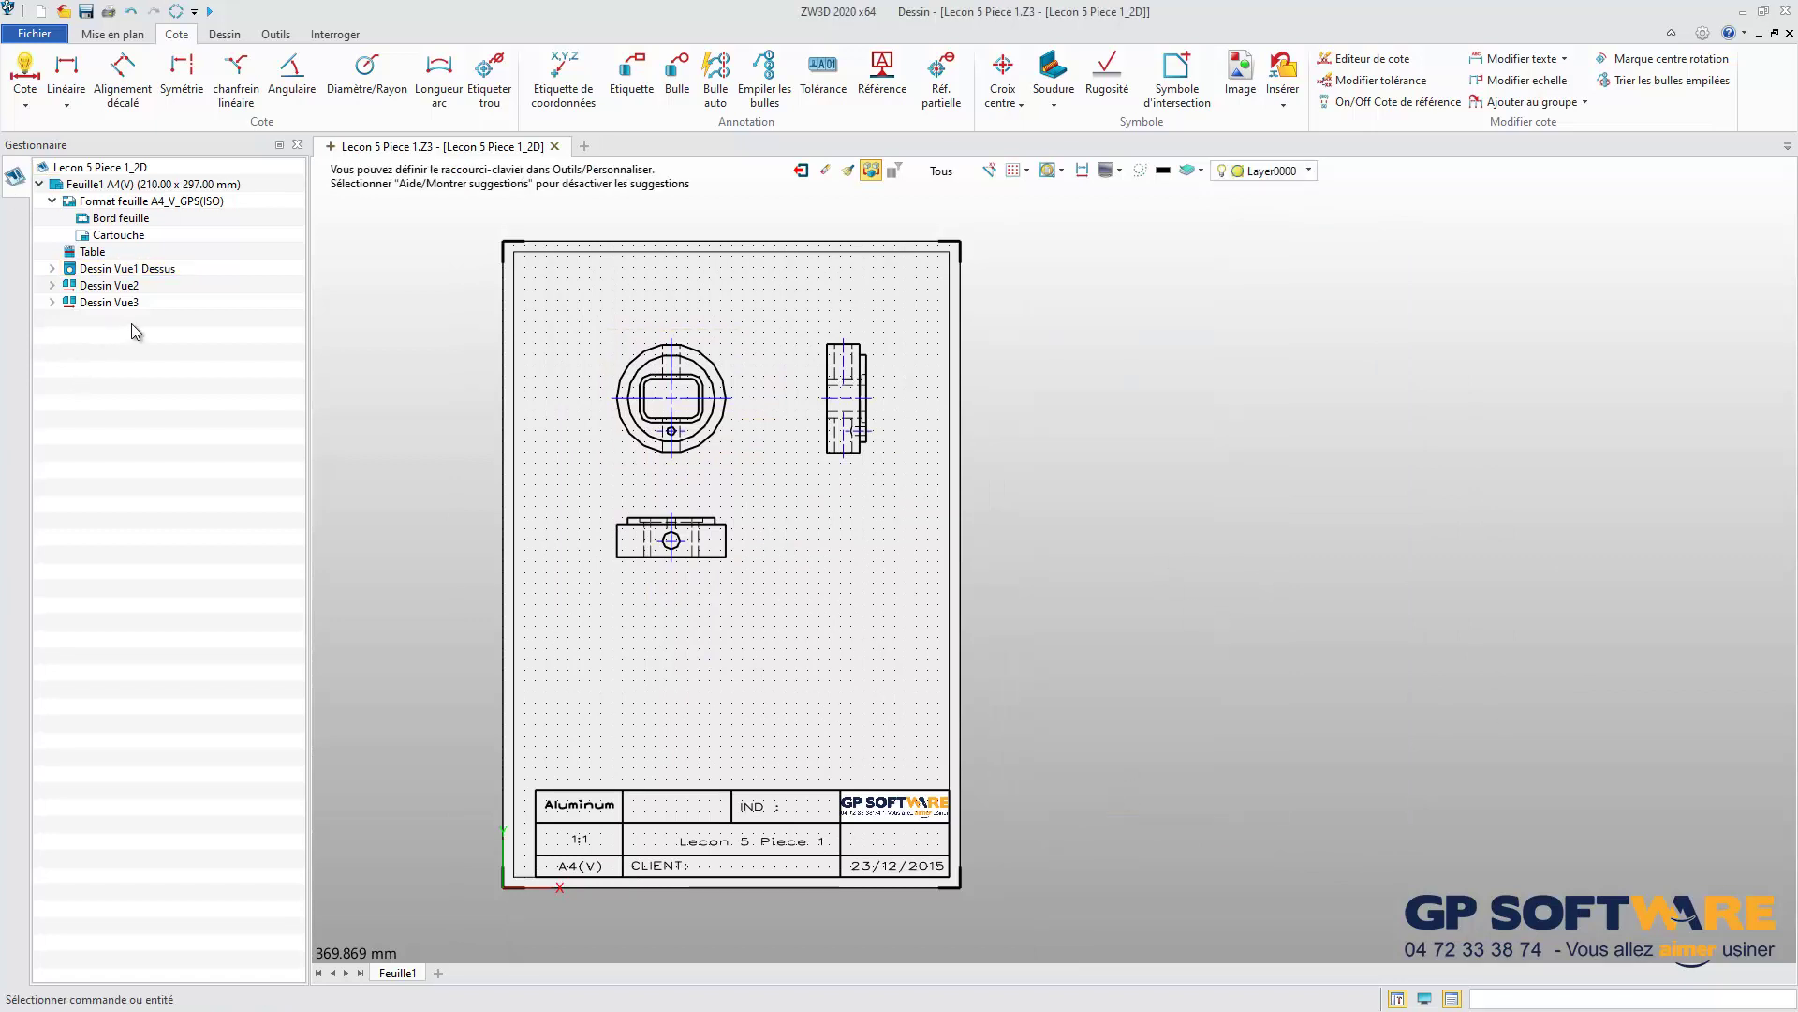
- Review the sheet attributes of Feuille1, including its name, scale and associated model, and accept them
right_click(102, 190)
click(171, 403)
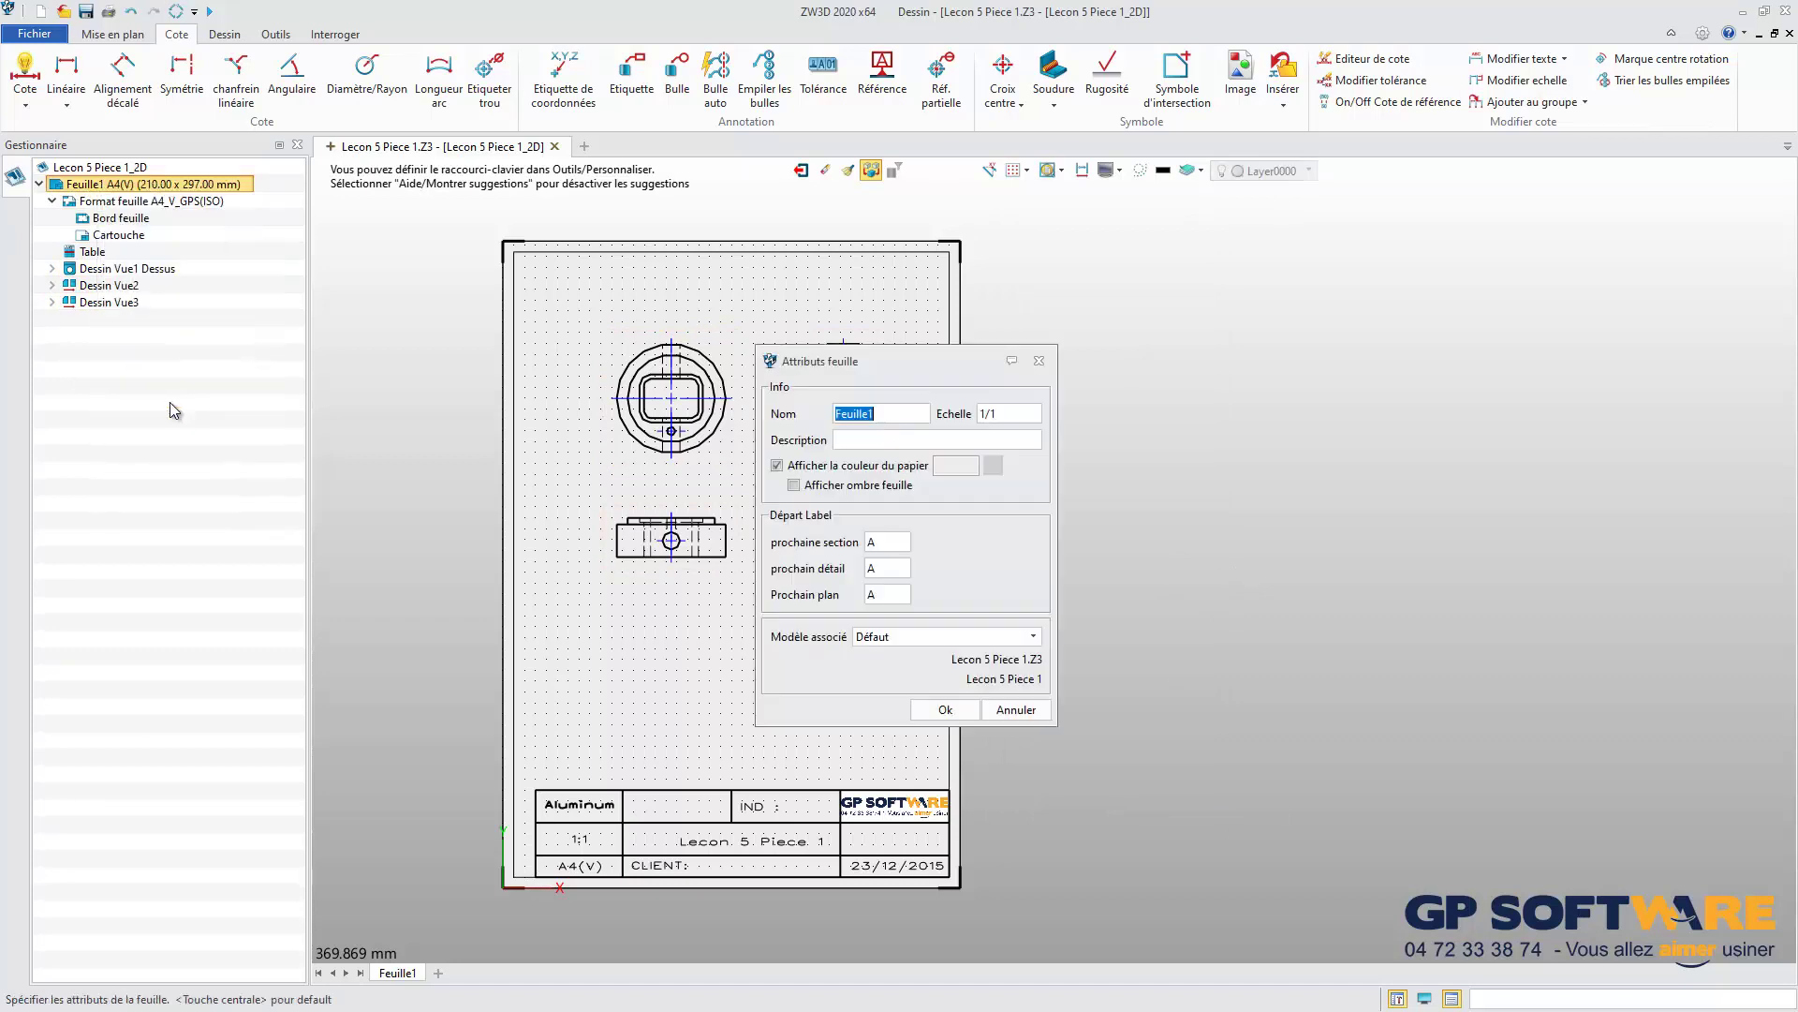
drag(879, 354, 1121, 326)
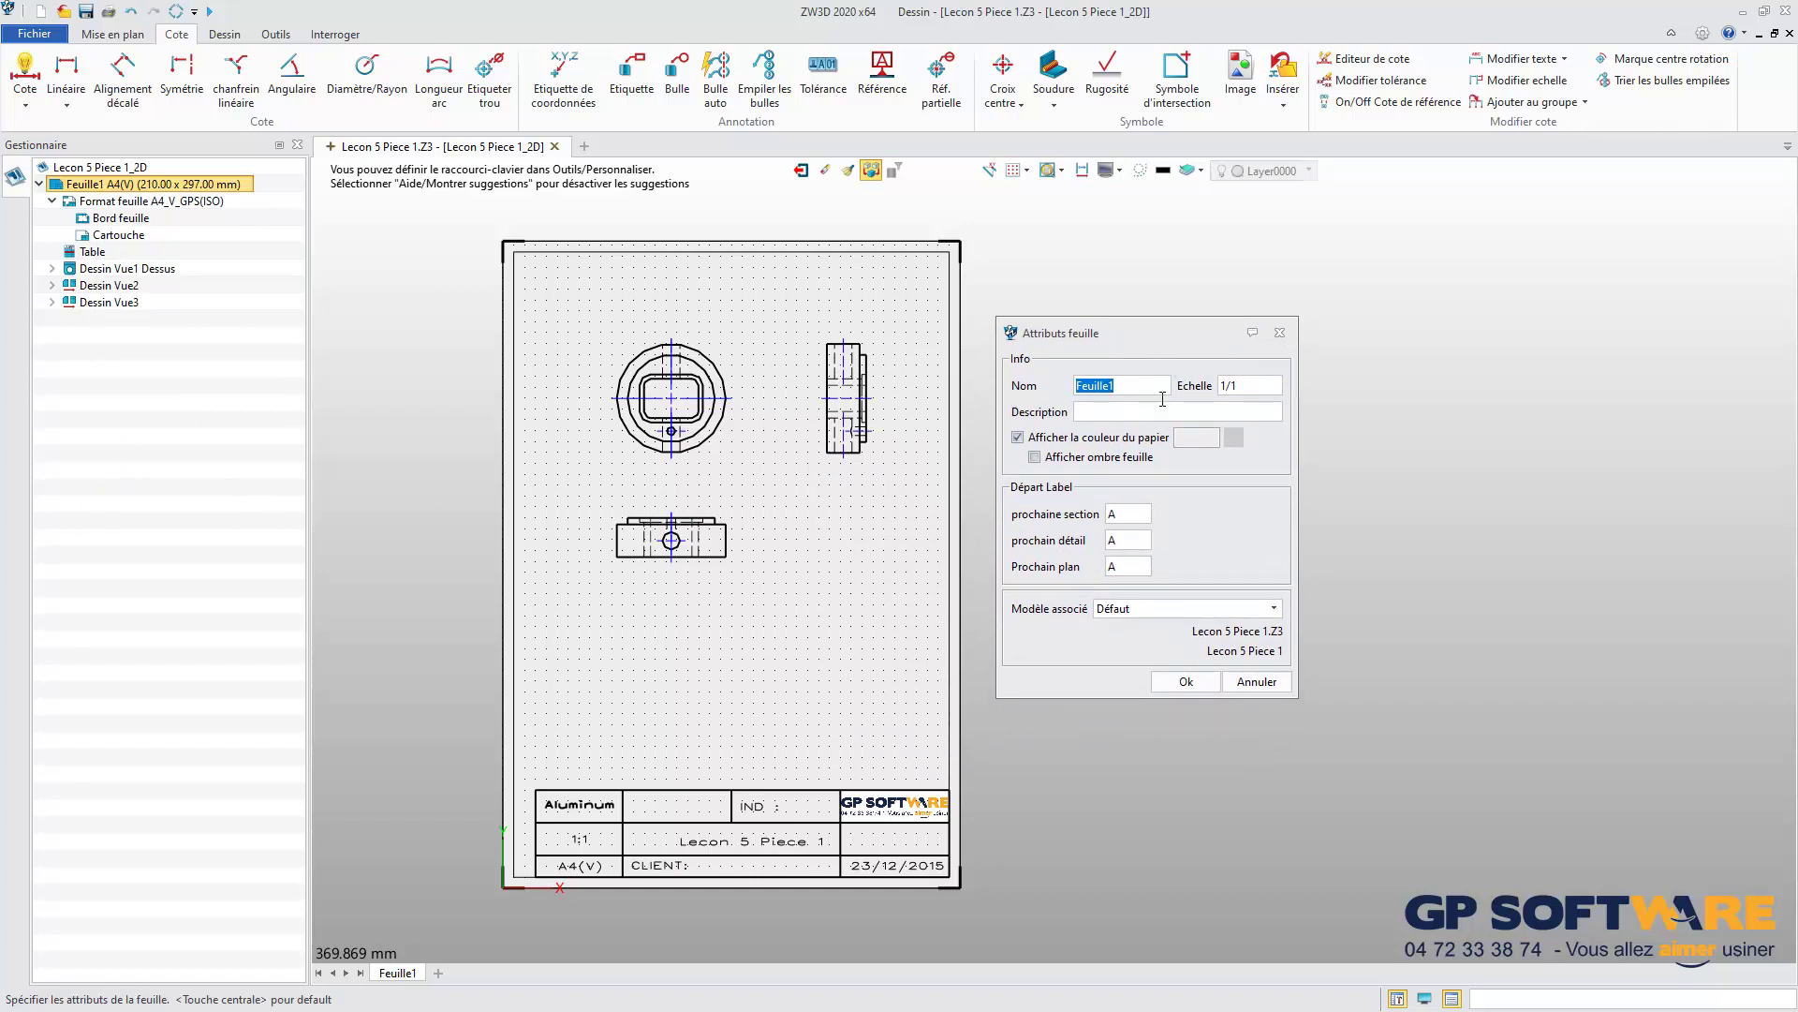
click(1186, 689)
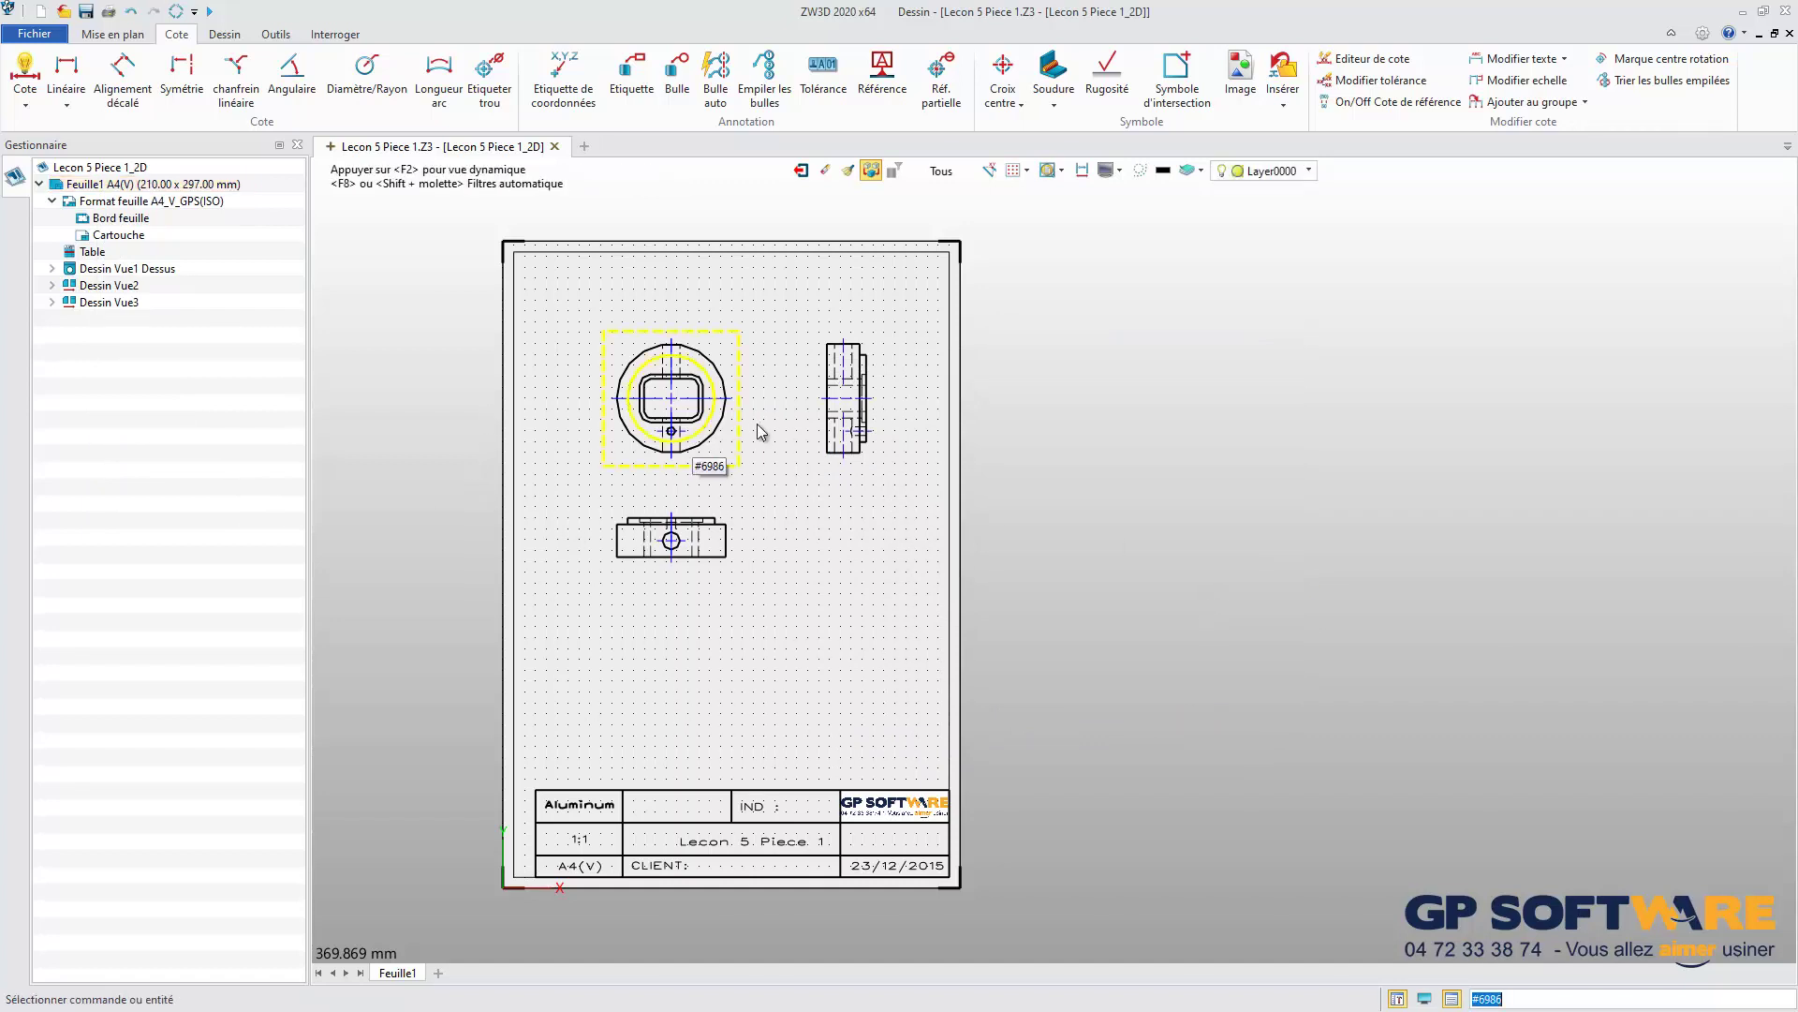
click(110, 37)
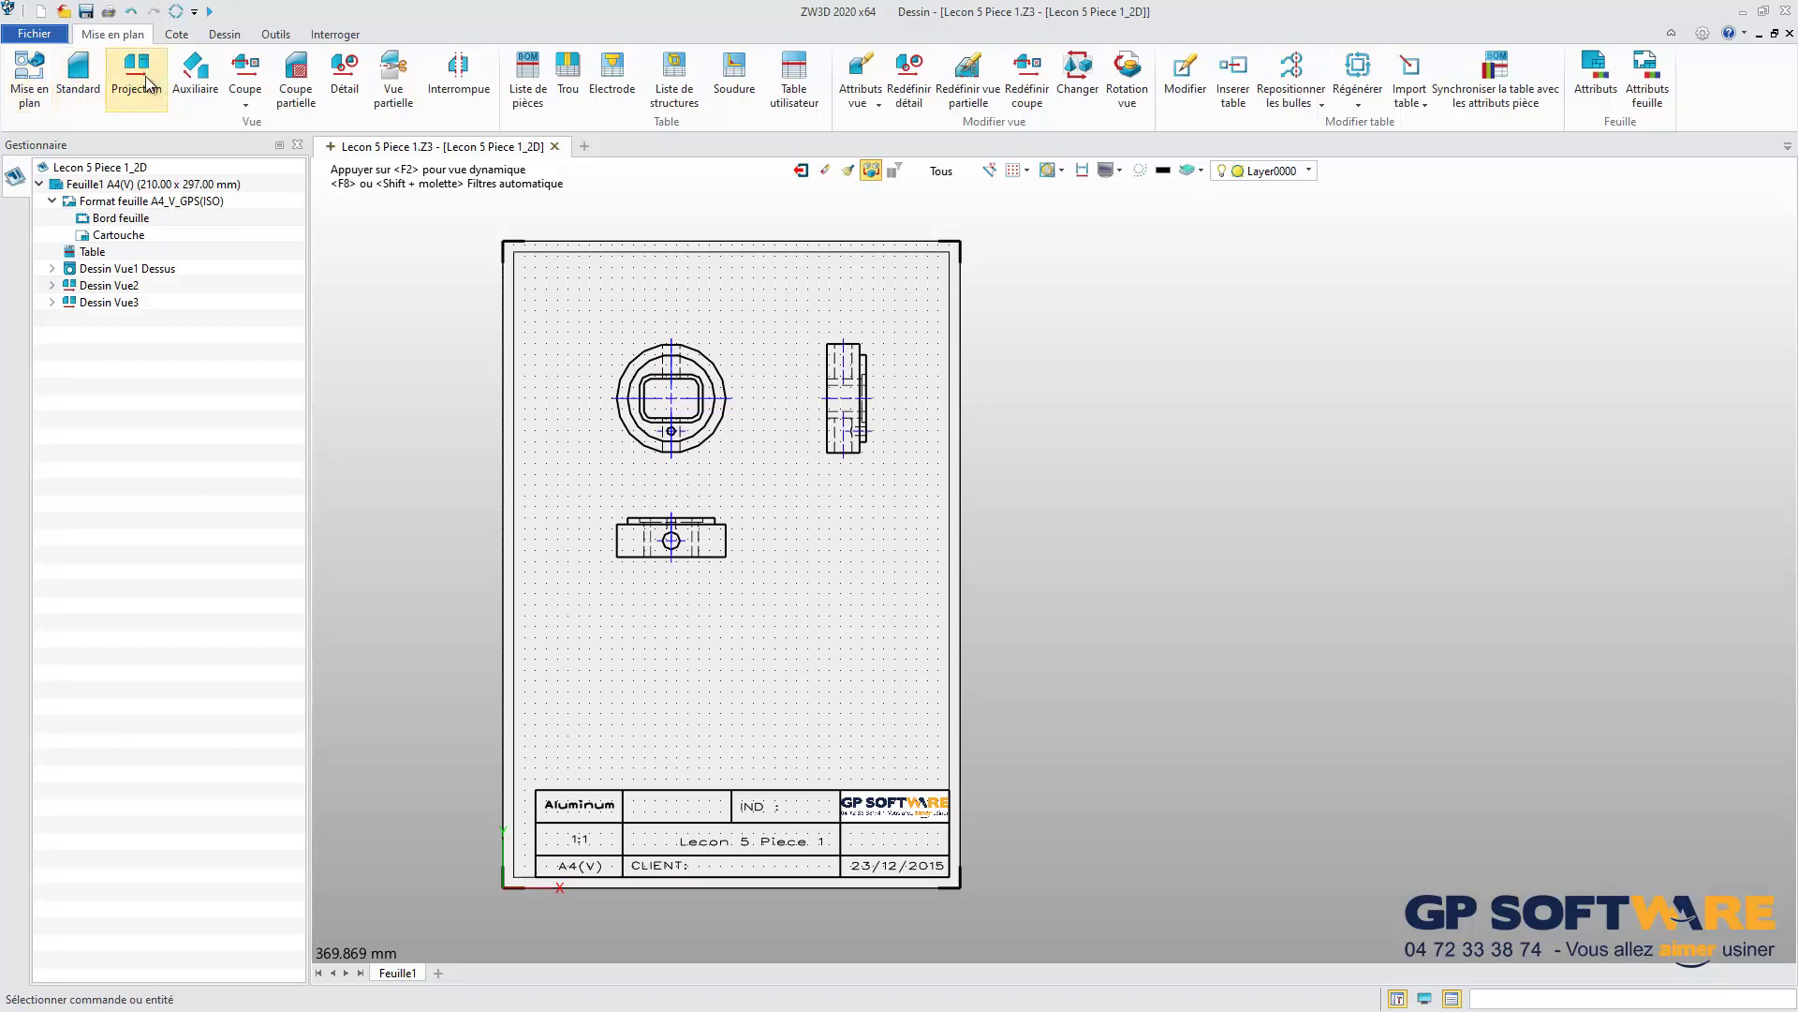
click(240, 106)
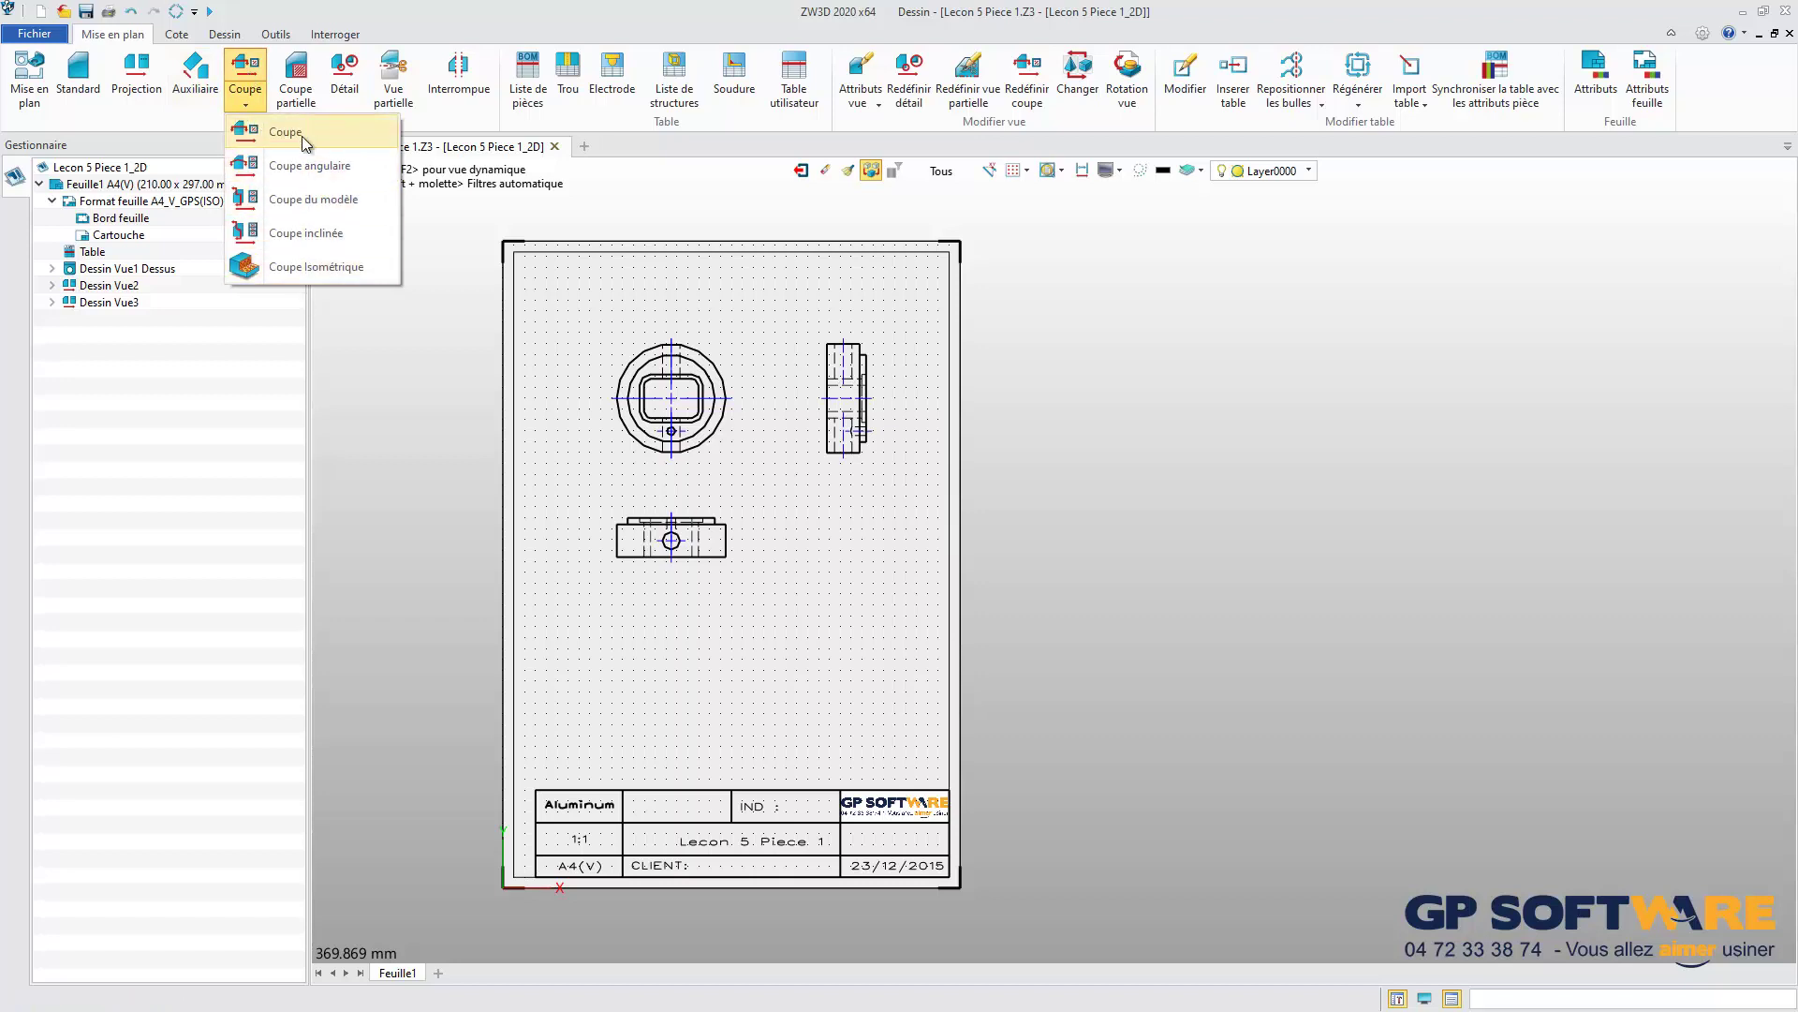
click(343, 7)
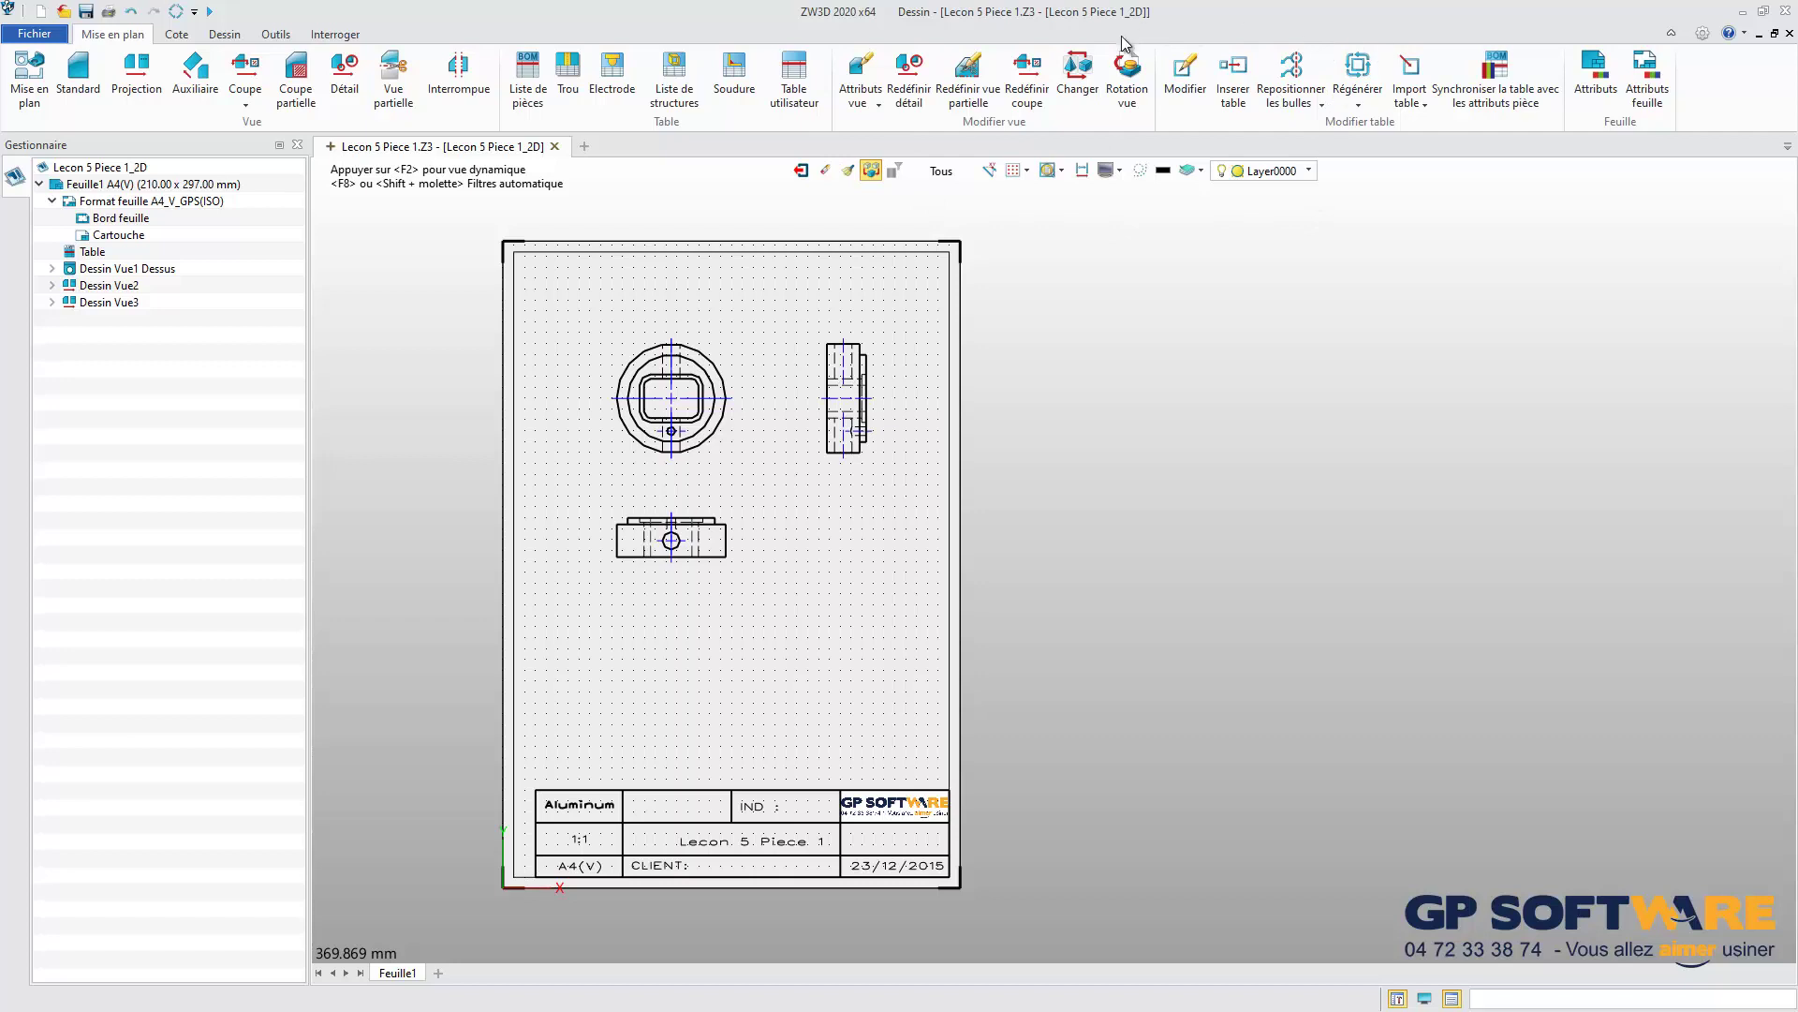
scroll(1442, 192, up, 1)
scroll(1259, 373, down, 1)
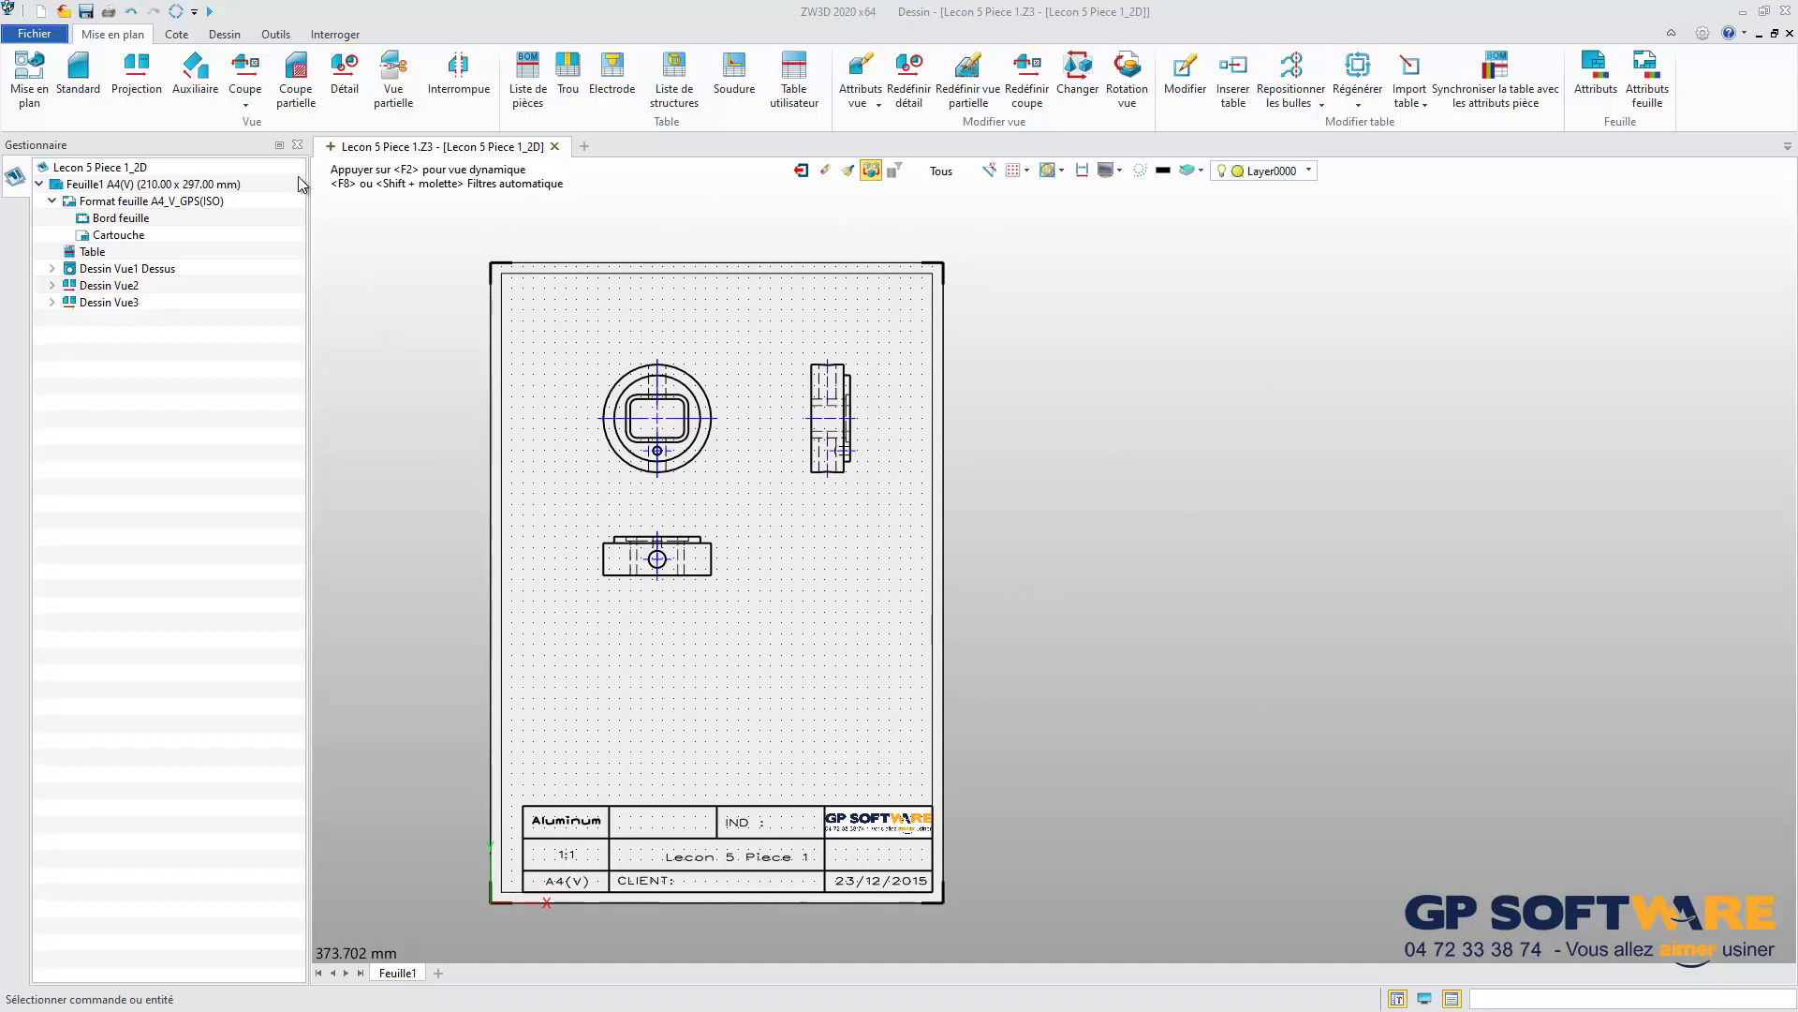
- Dimension the diameter of the outer circle in the Dessus view, with its text above and left of the view
click(176, 34)
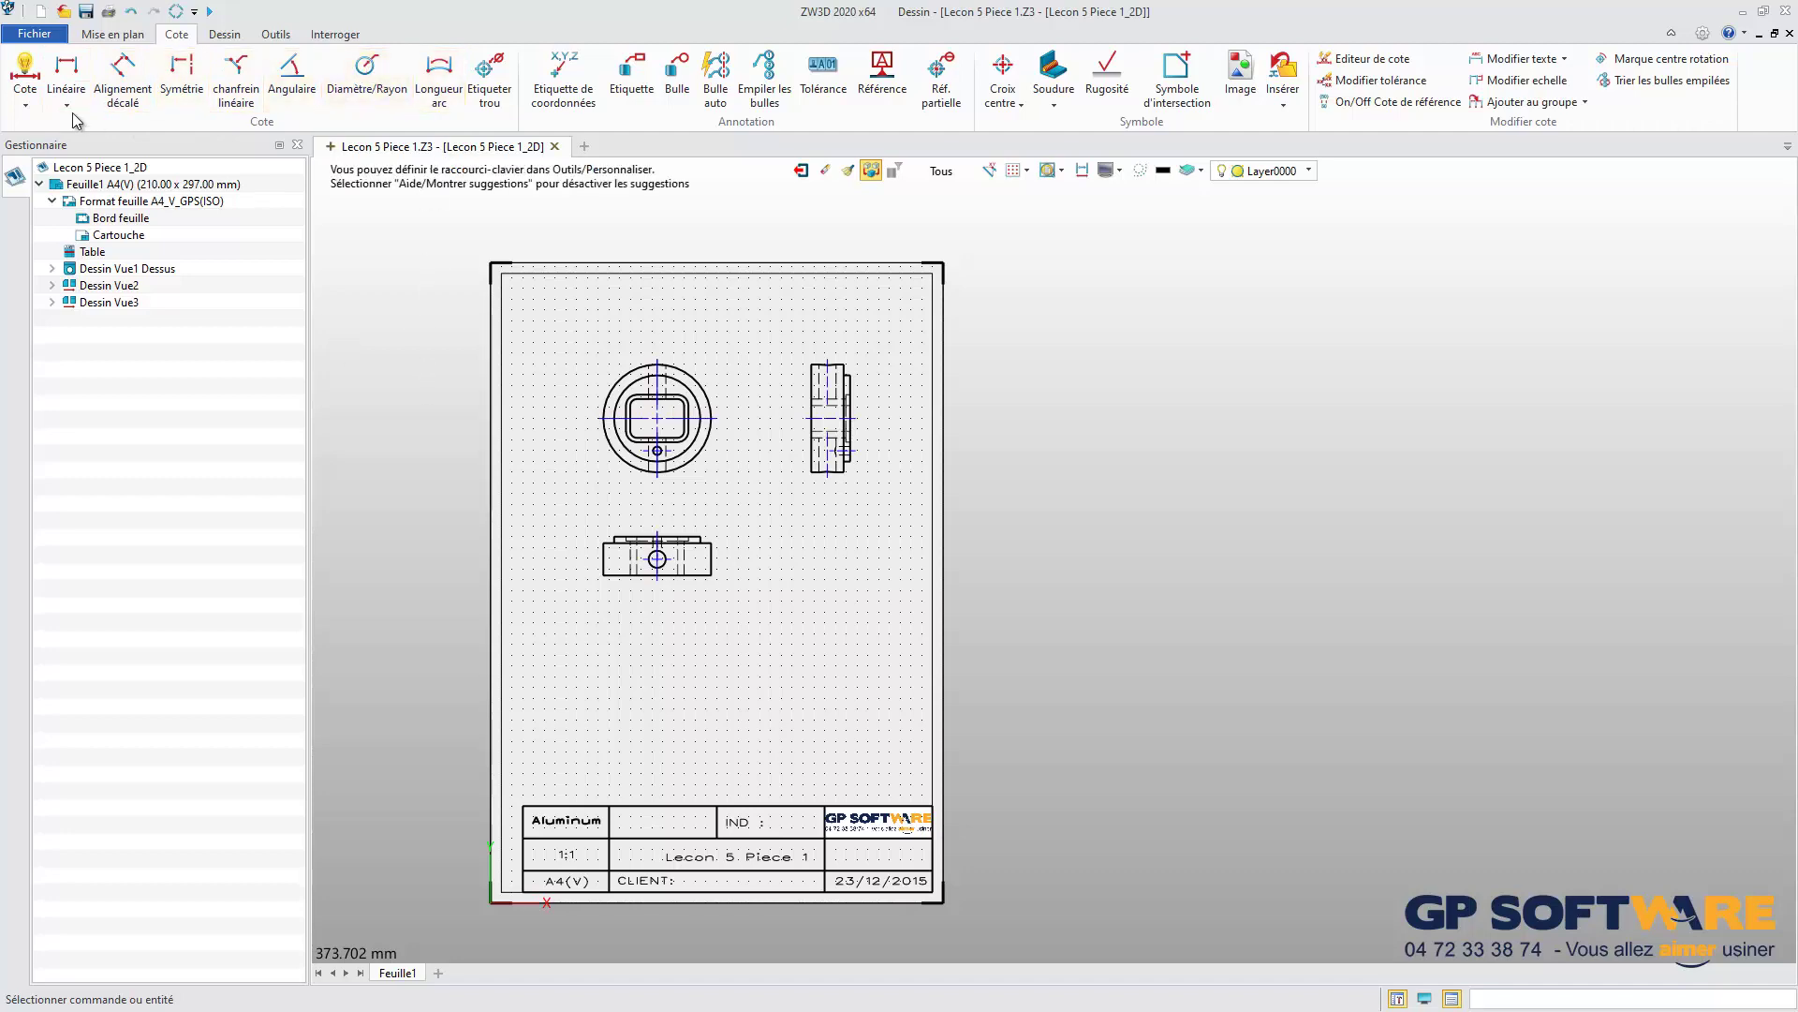
click(24, 75)
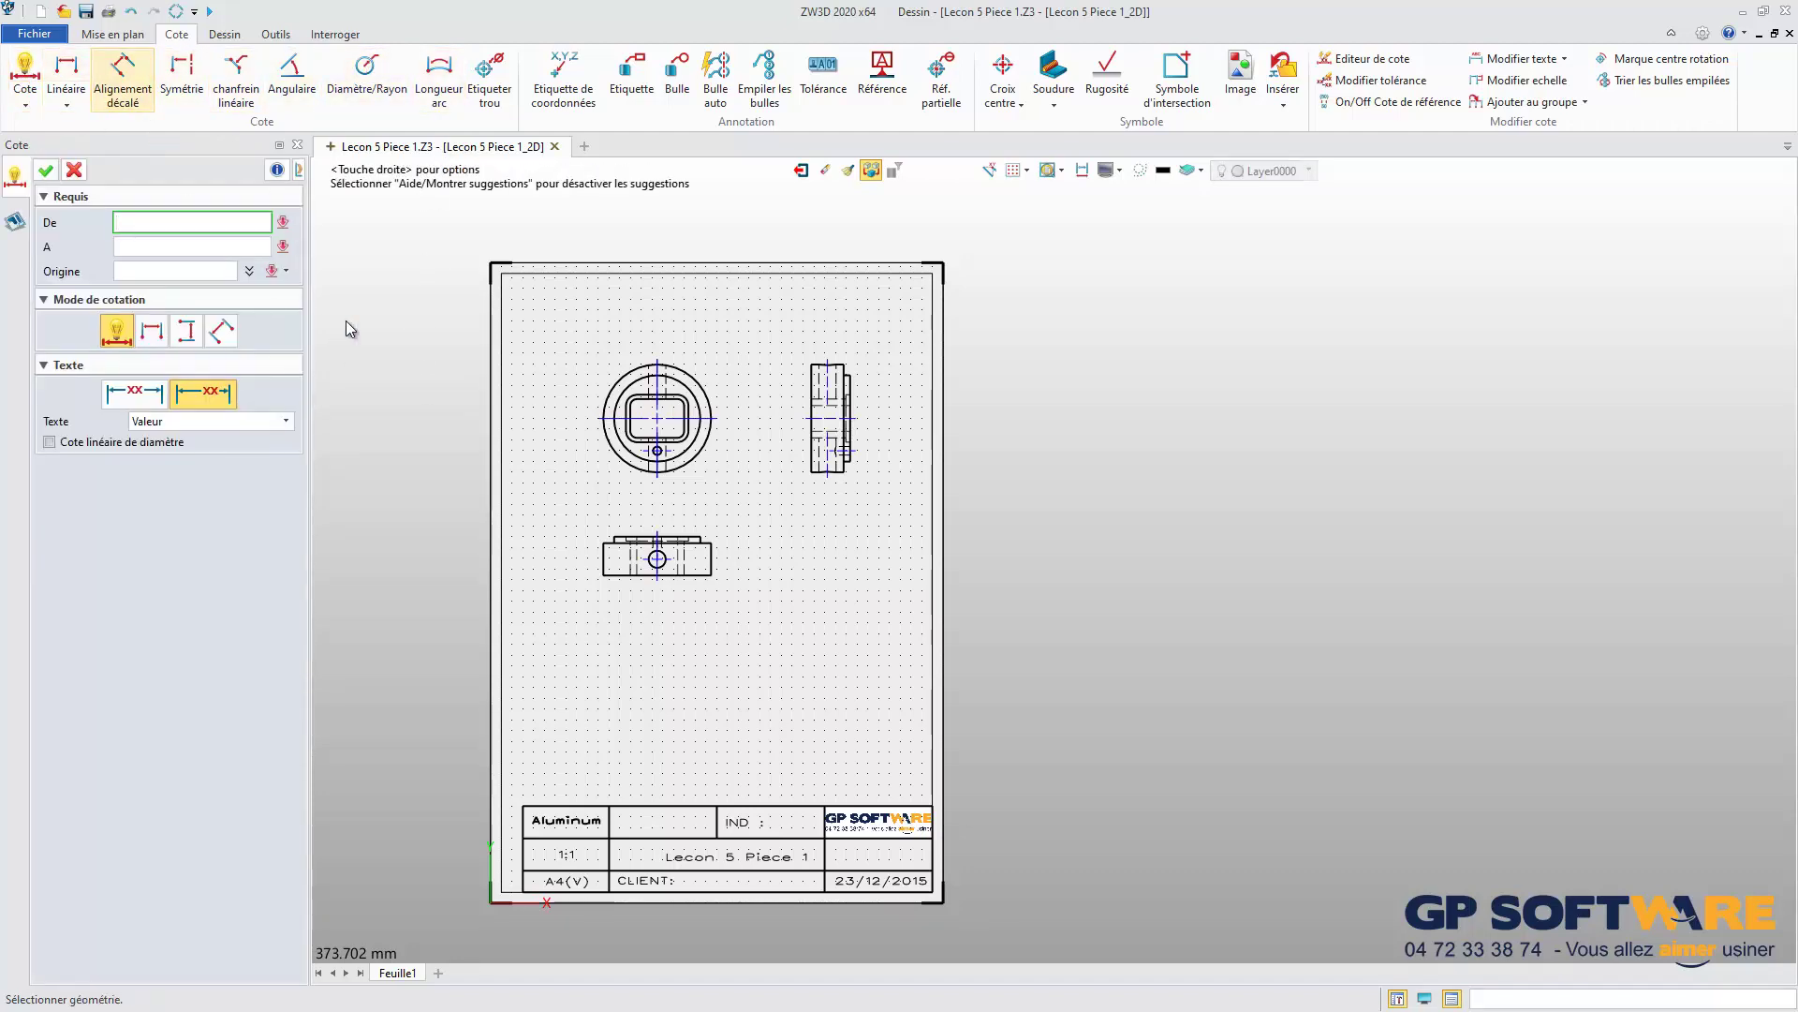
scroll(688, 359, up, 2)
scroll(687, 353, up, 2)
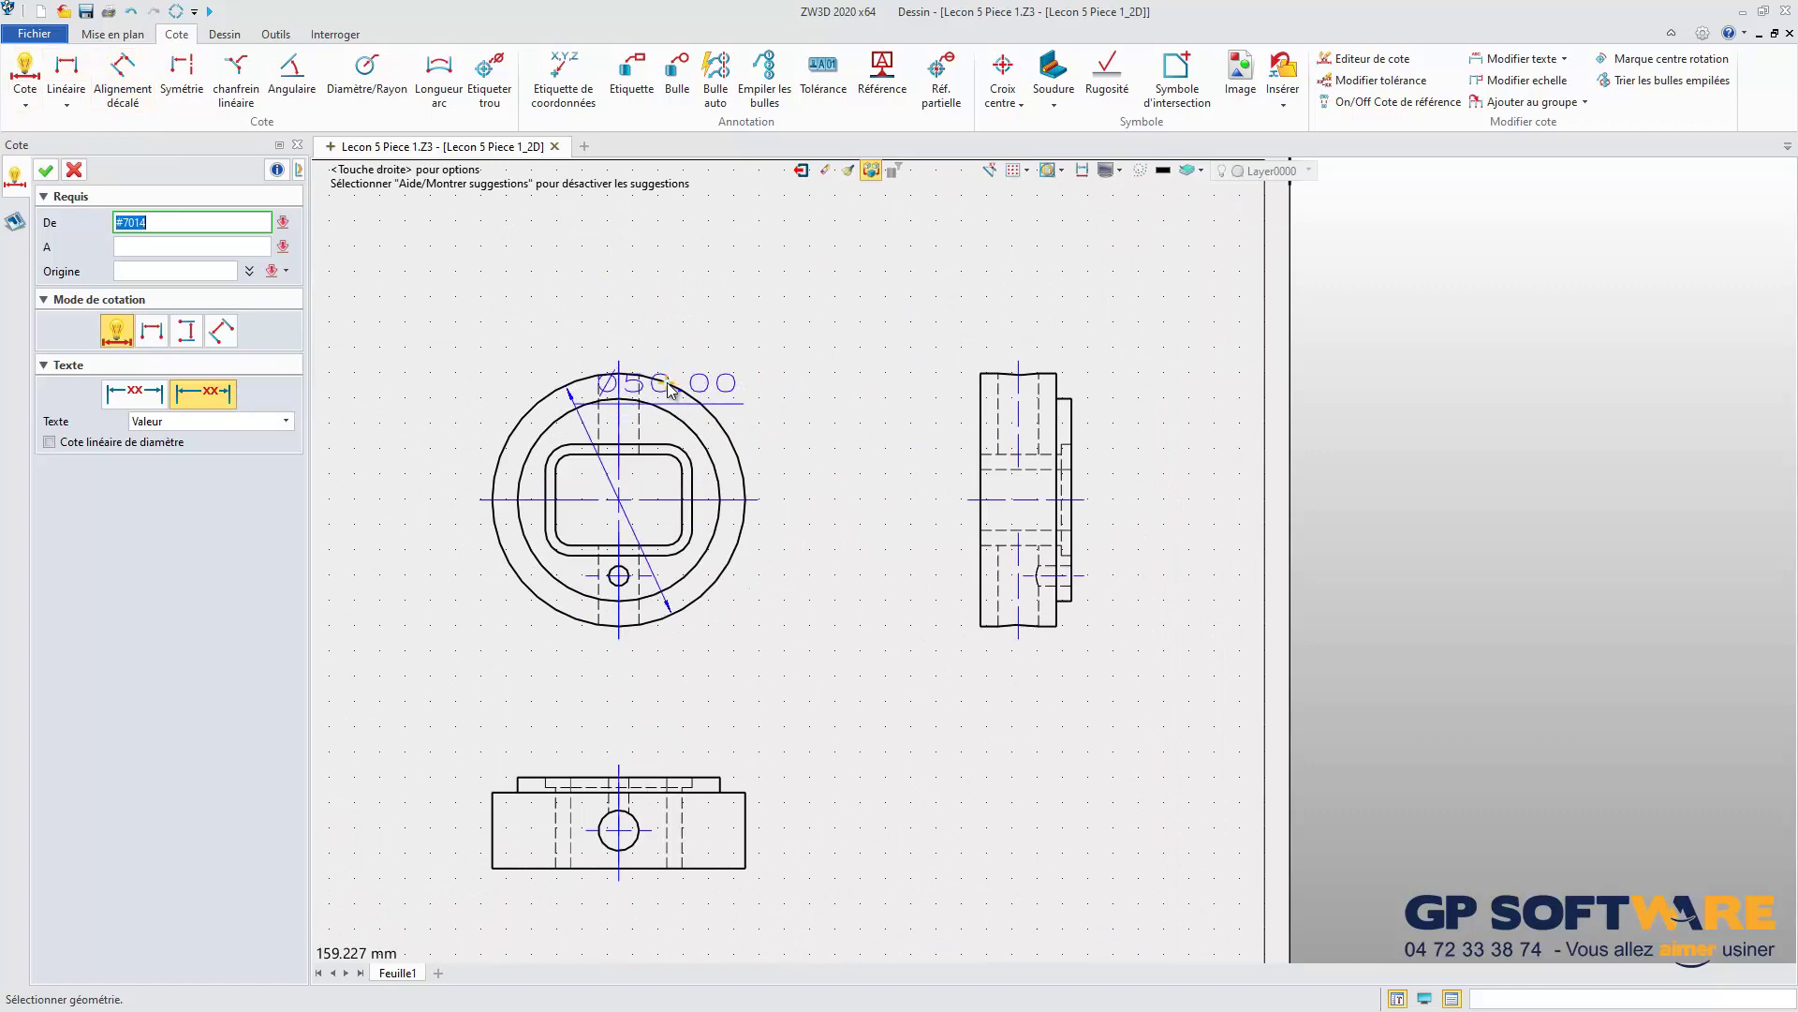
click(666, 382)
scroll(800, 389, down, 2)
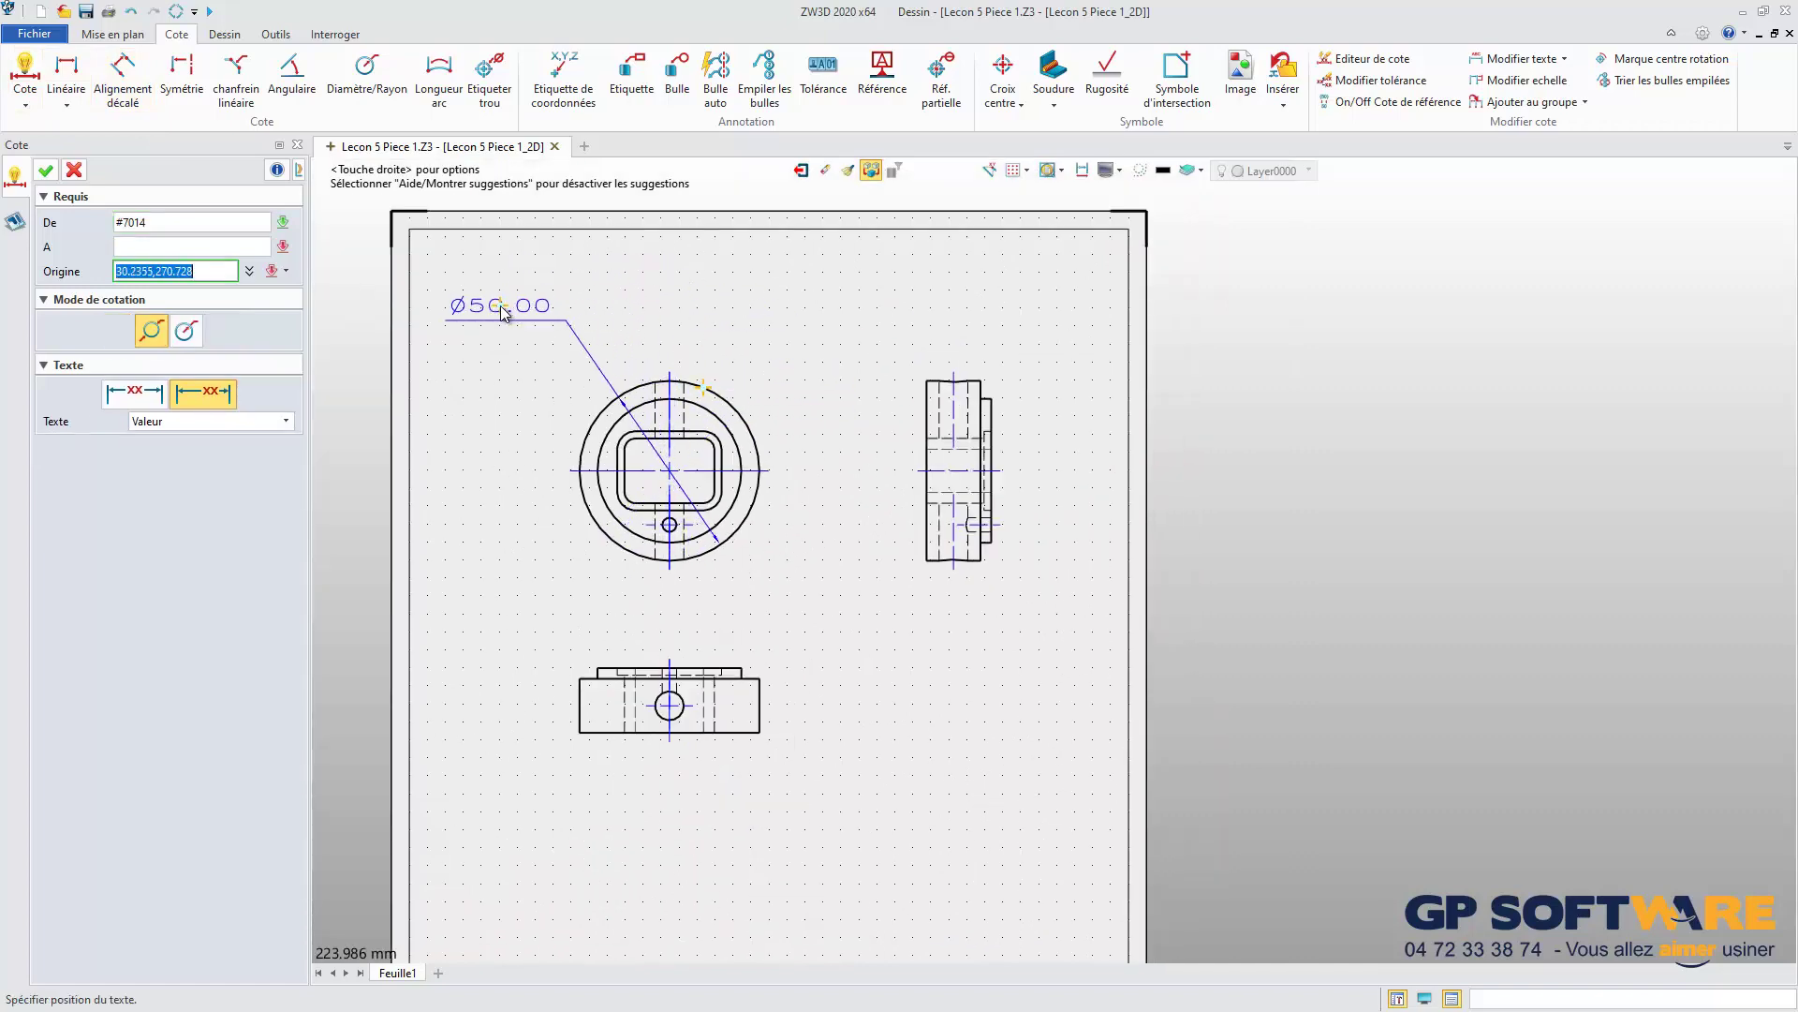
click(501, 301)
- Dimension the inner corner radius of the Dessus view's rectangular opening and the height of the front view's main body
scroll(745, 401, up, 2)
click(723, 499)
click(680, 503)
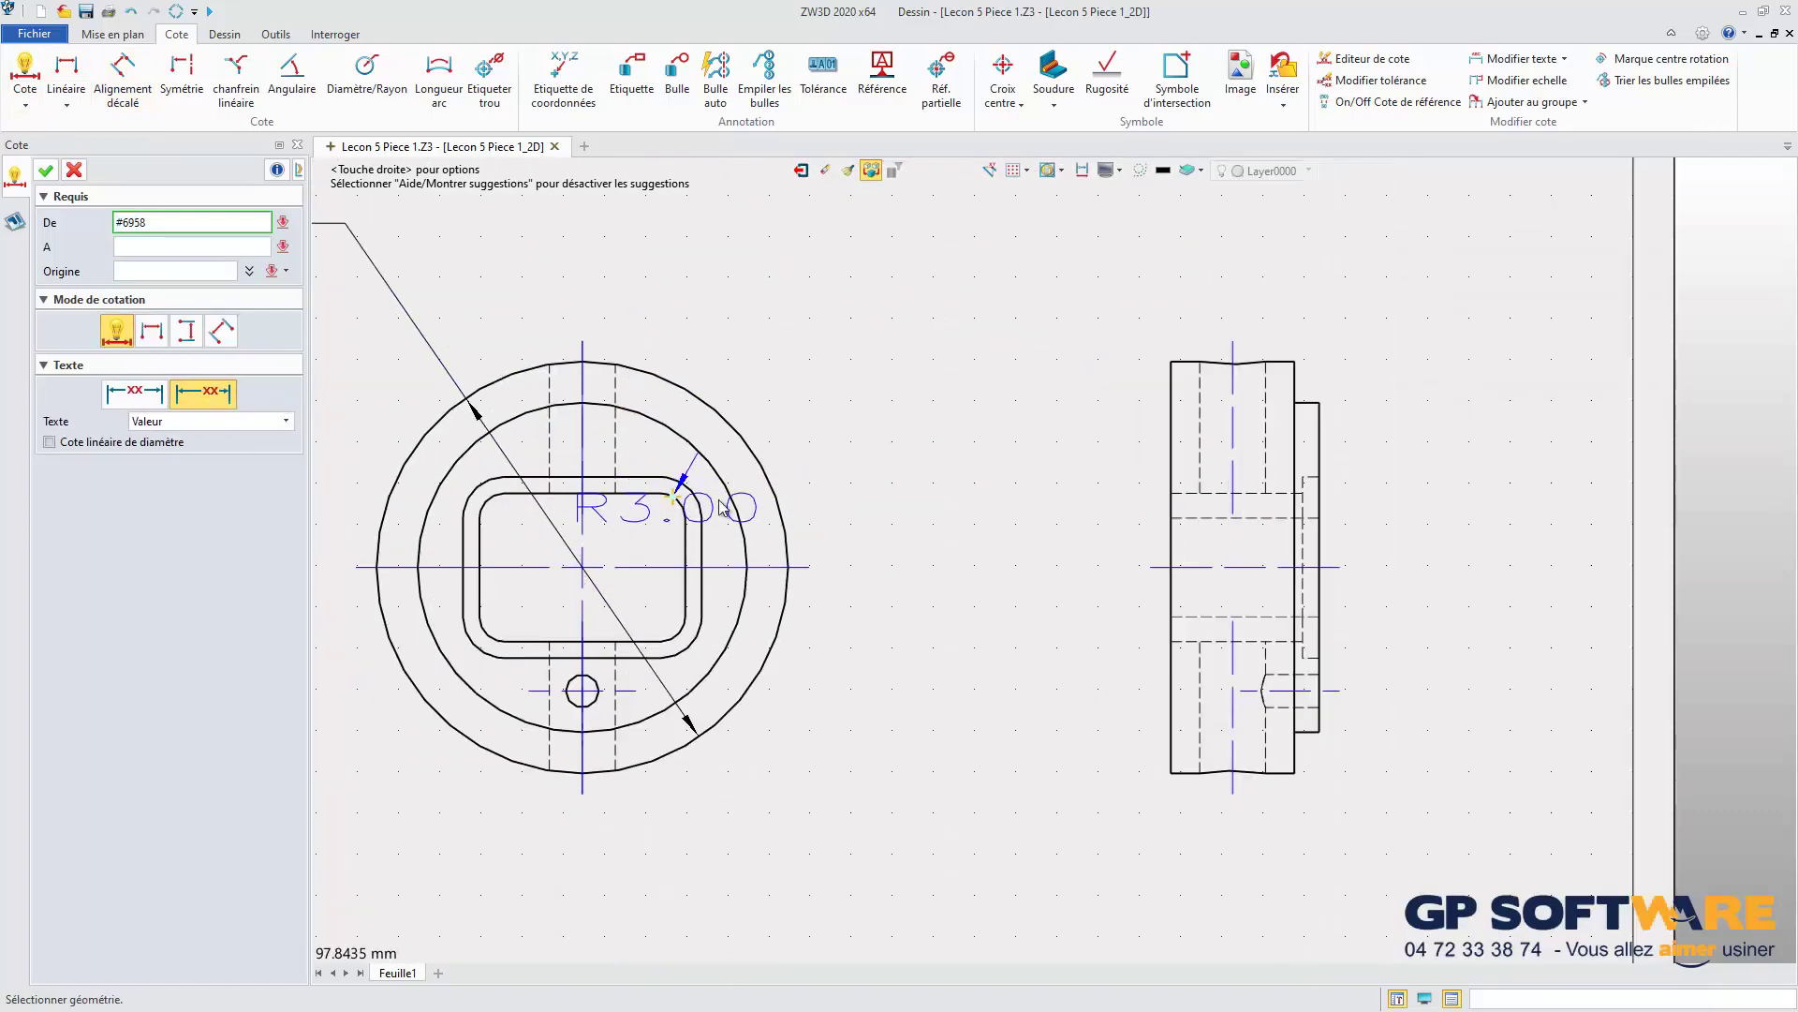
scroll(821, 322, down, 2)
click(918, 255)
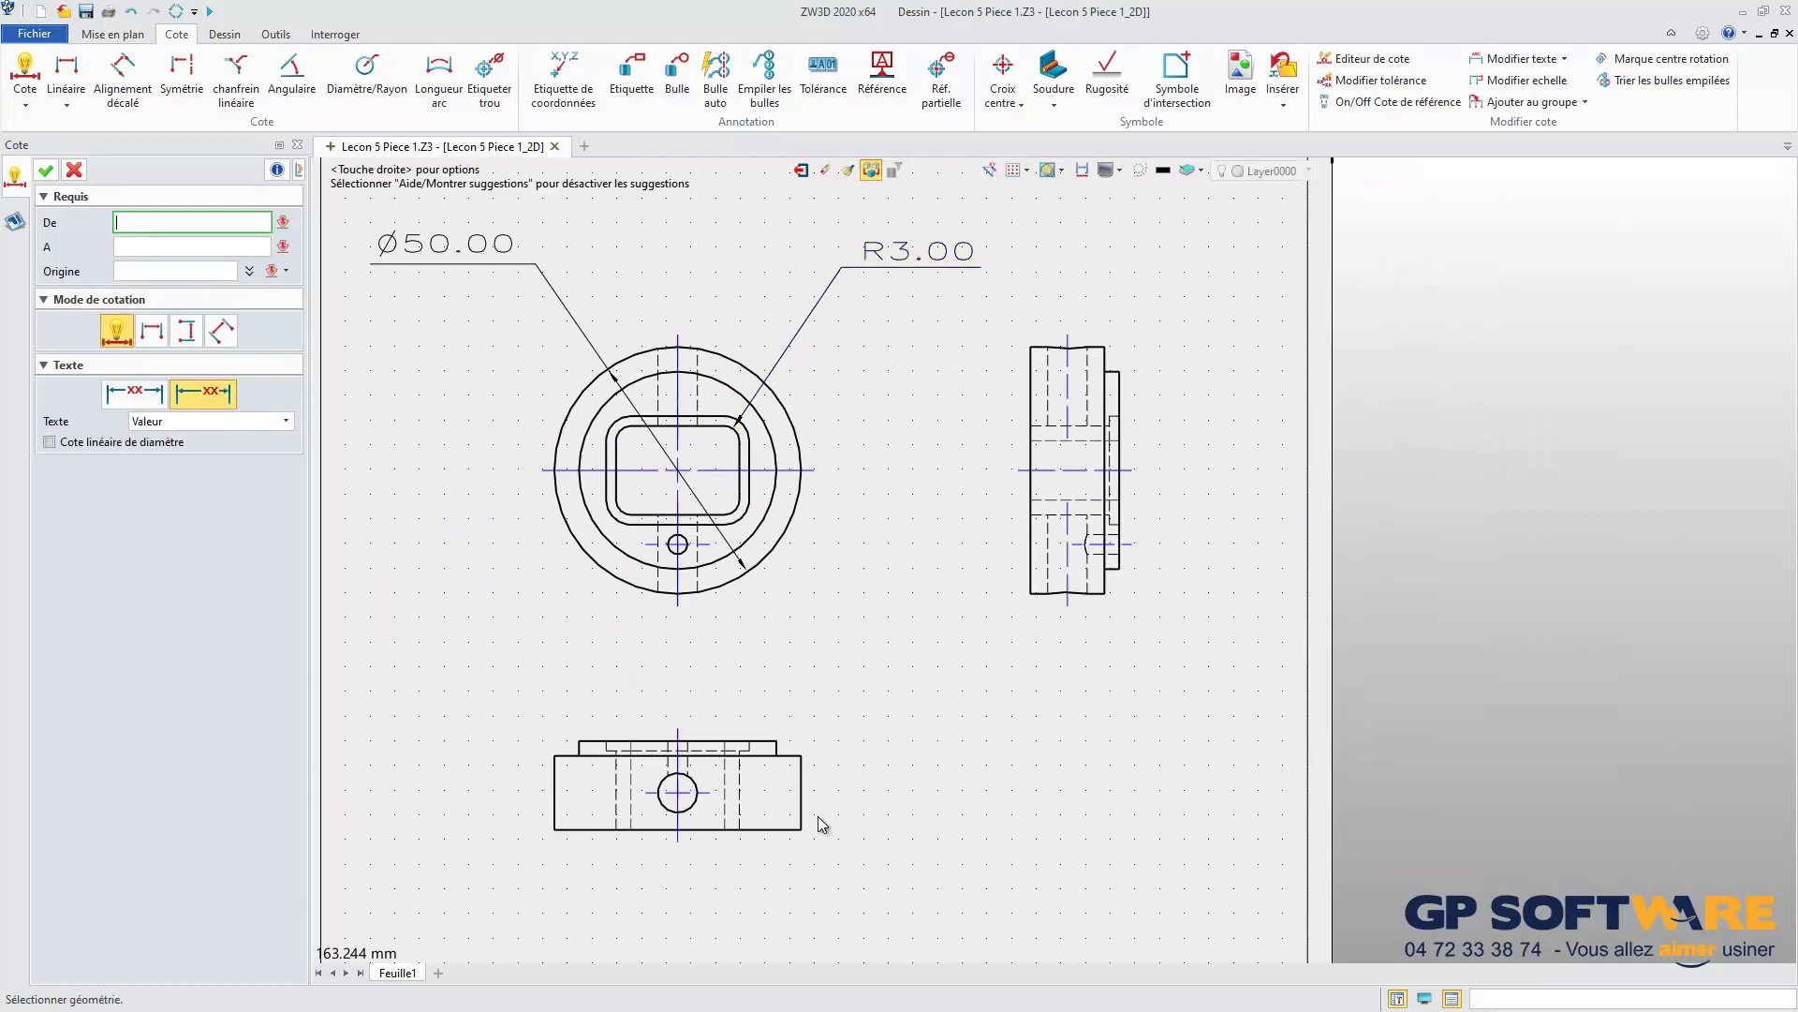
click(802, 784)
click(918, 586)
- Dimension the vertical size of the rectangular opening to the left of the Dessus view and end dimensioning
click(656, 514)
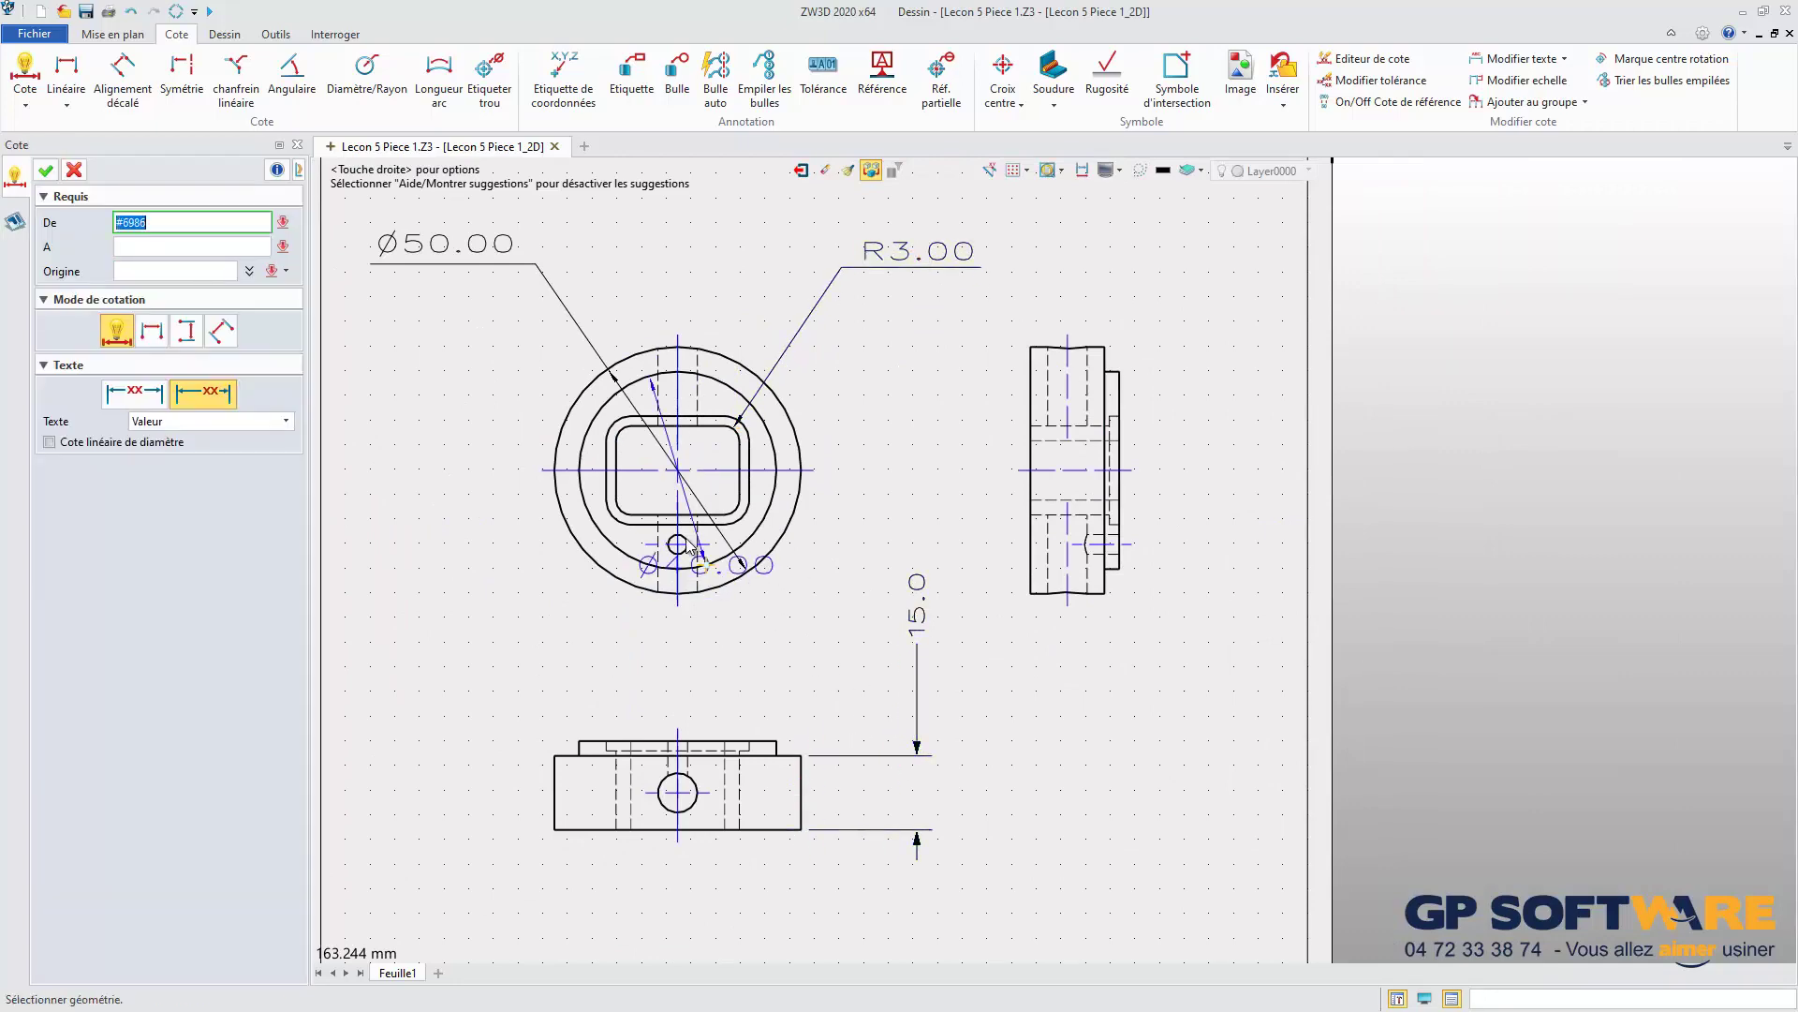
scroll(656, 515, up, 2)
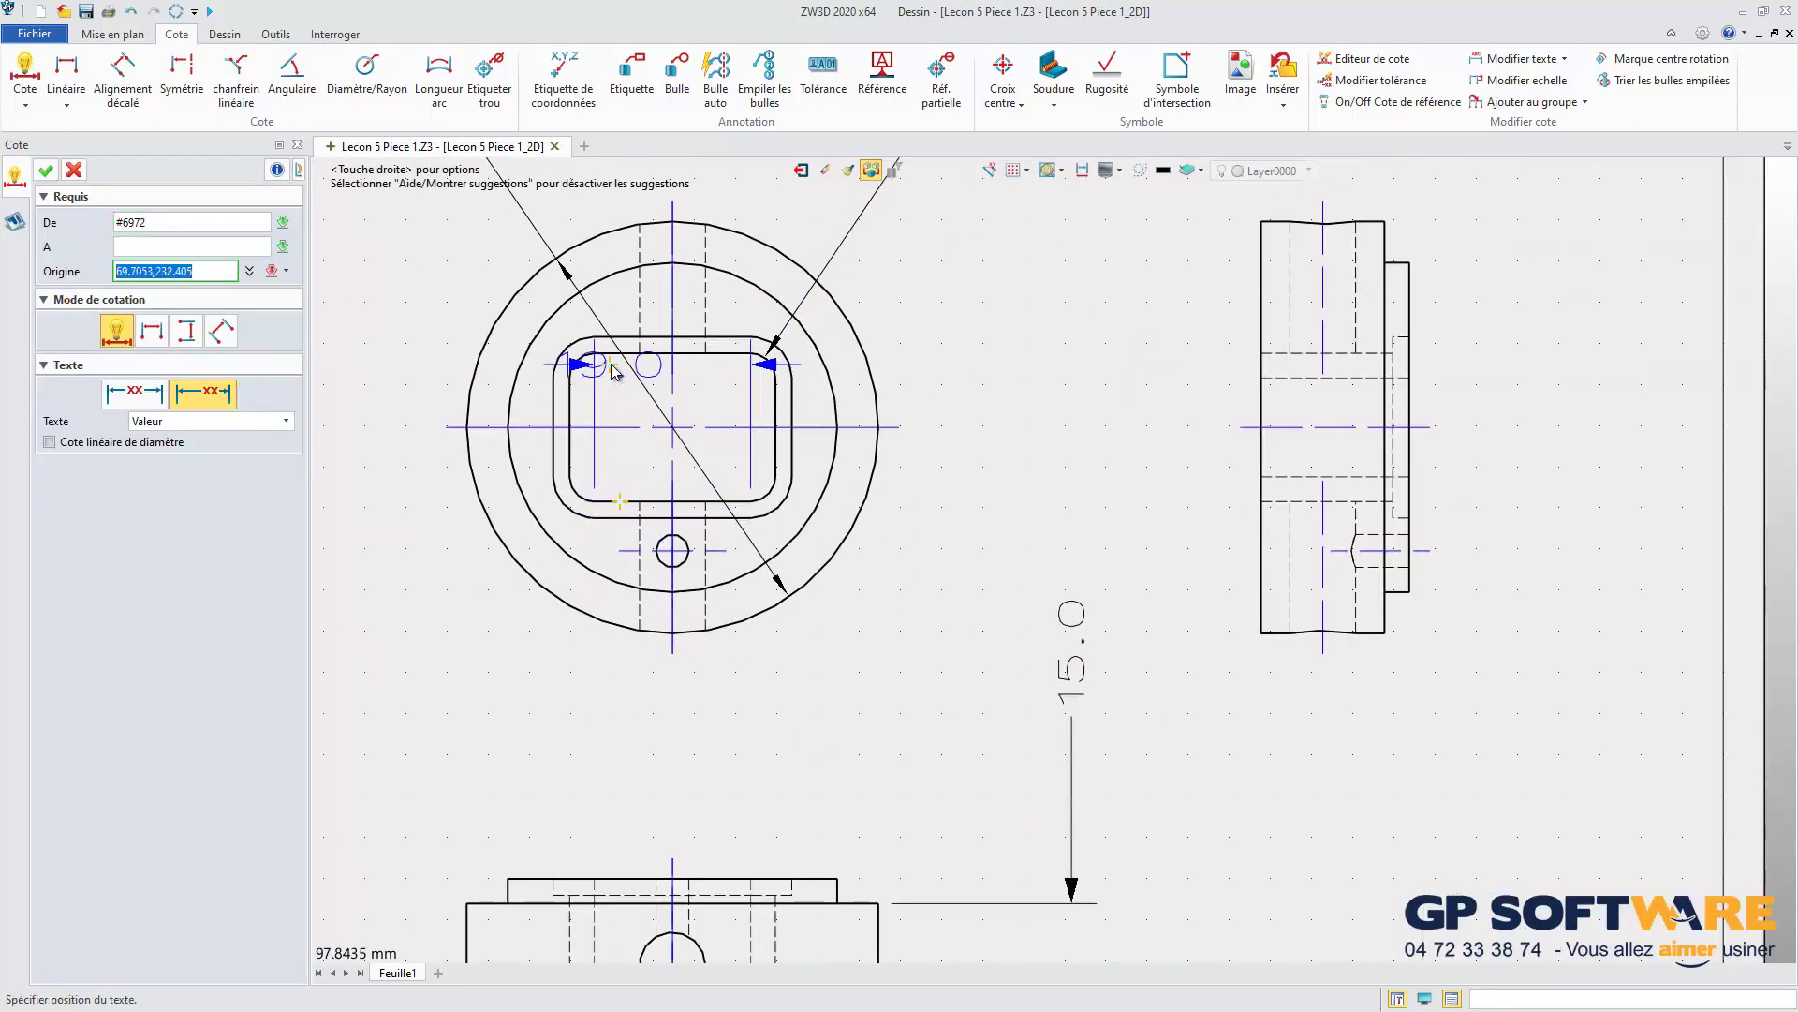
click(618, 353)
scroll(937, 454, down, 1)
scroll(937, 454, down, 2)
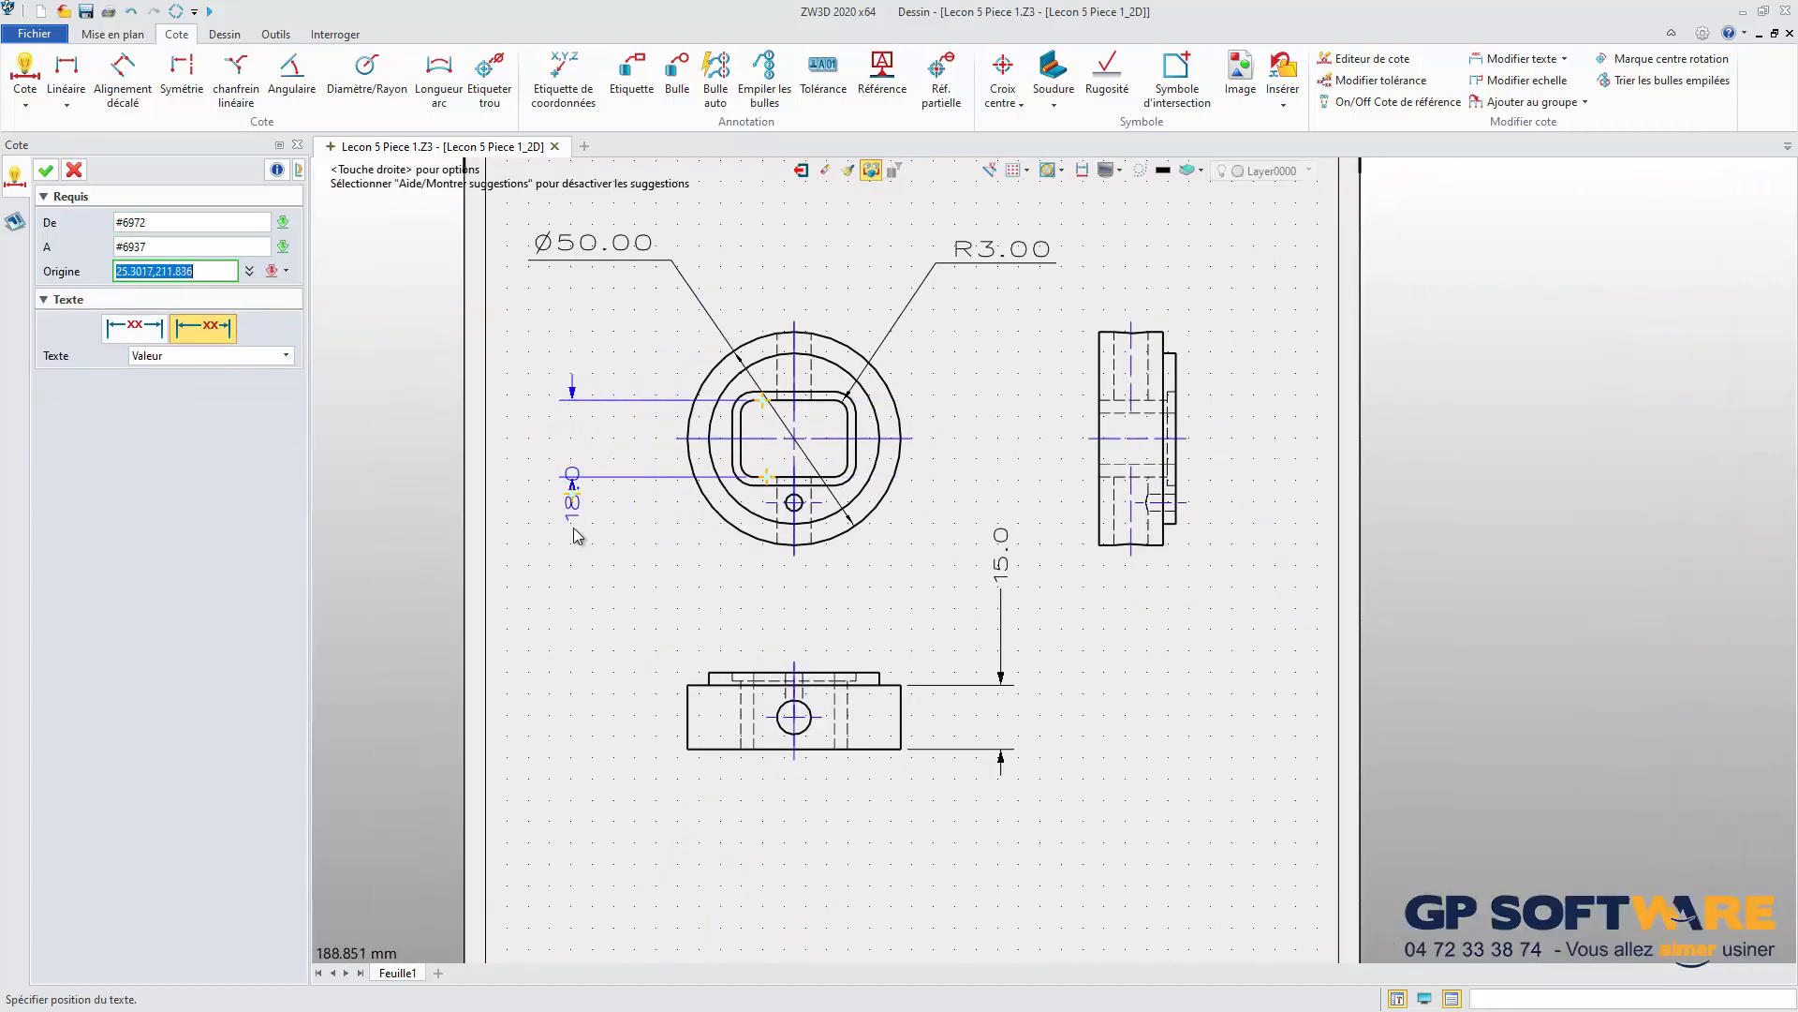
click(574, 565)
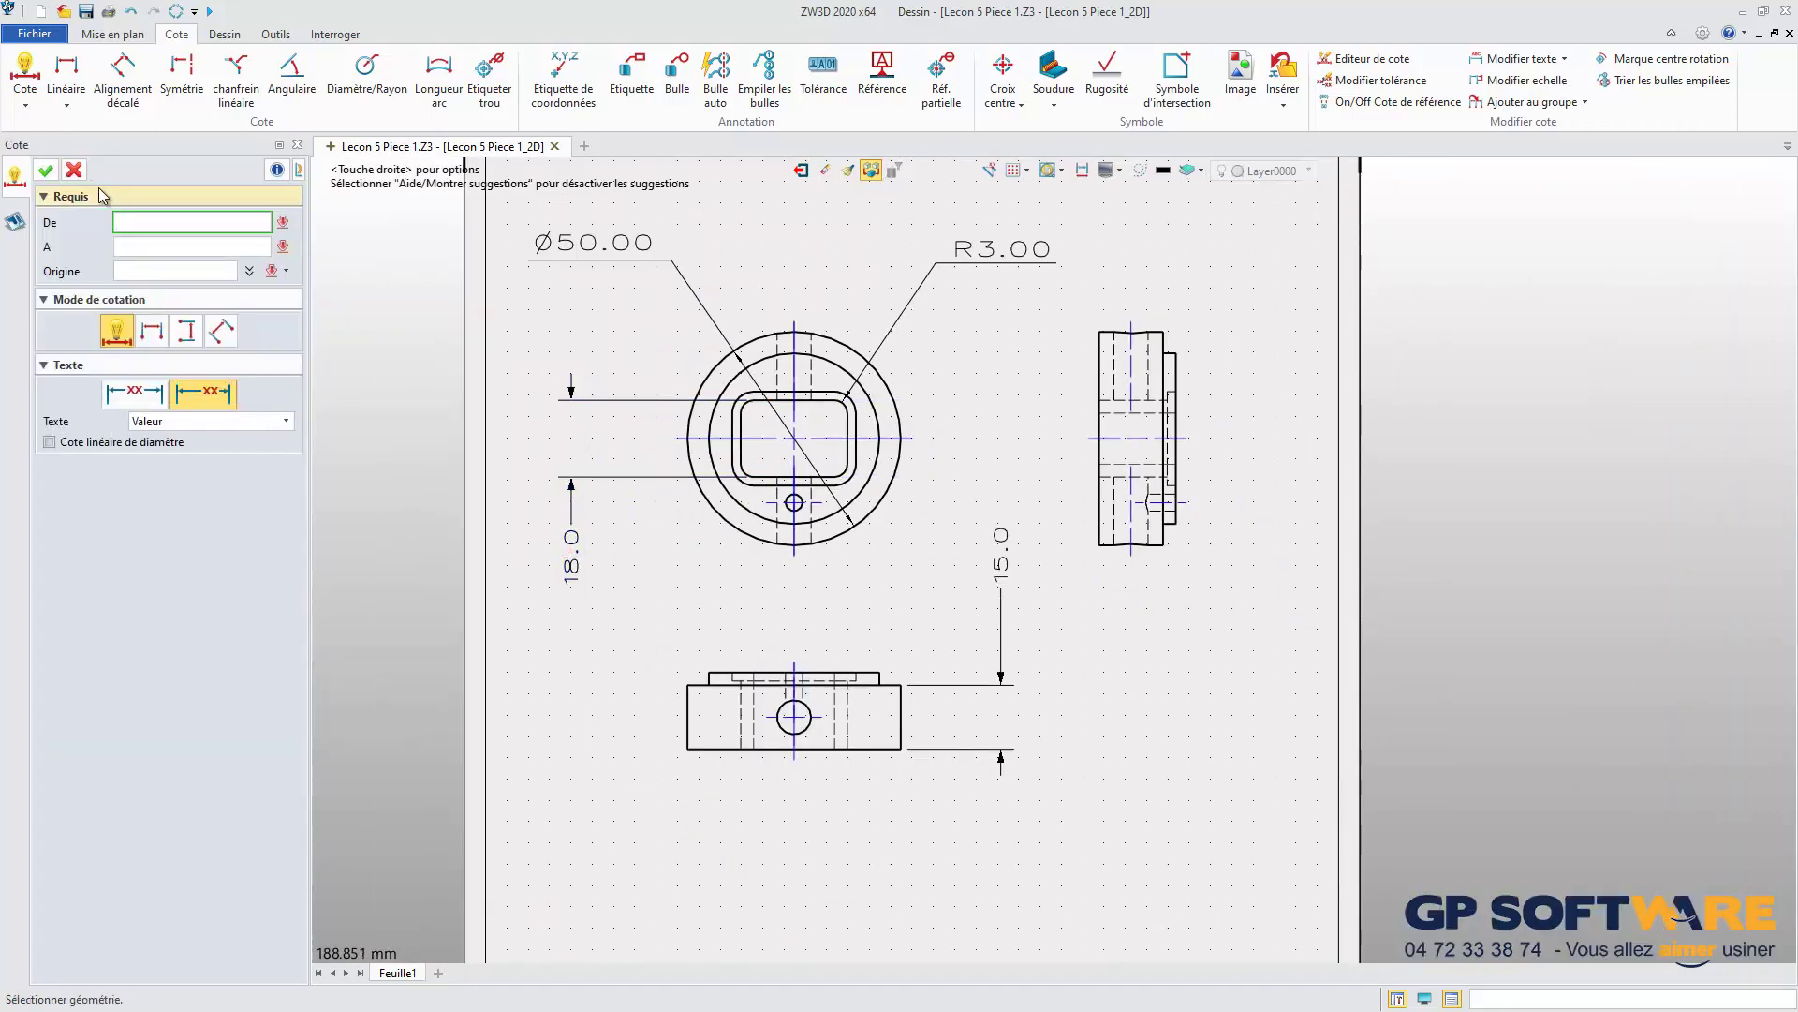
key(Escape)
scroll(630, 462, down, 3)
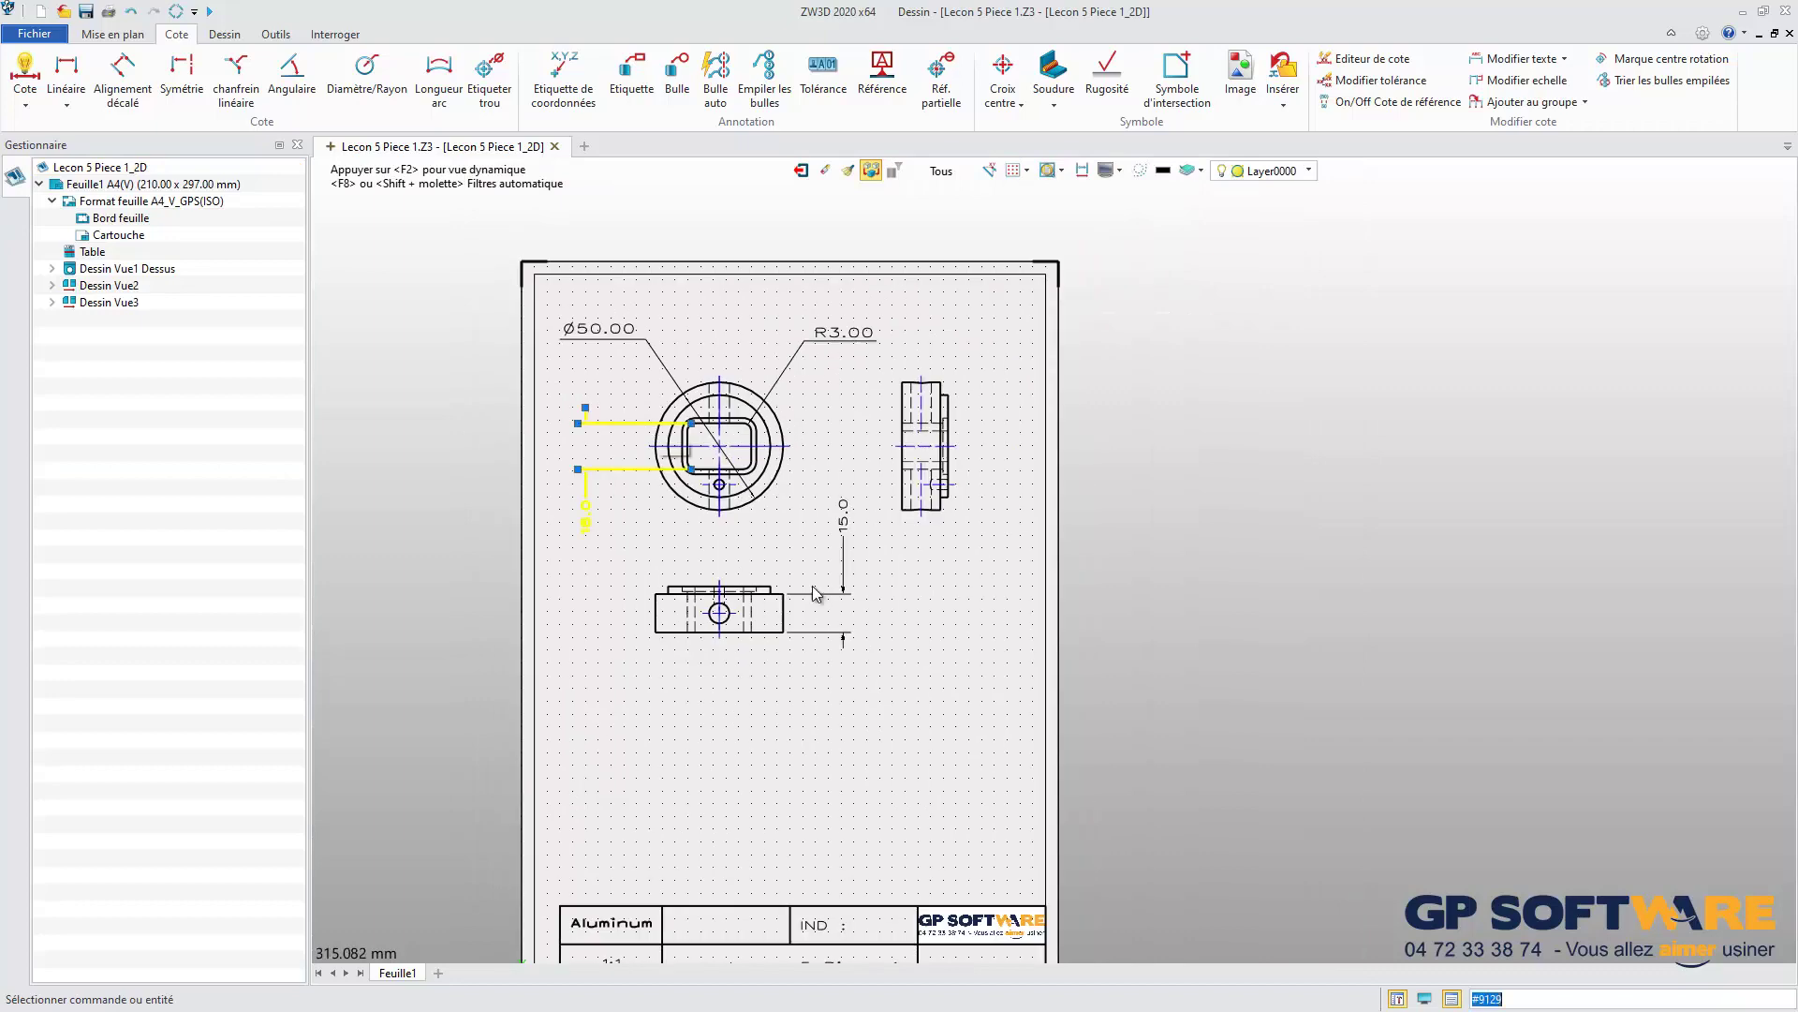
scroll(687, 641, up, 1)
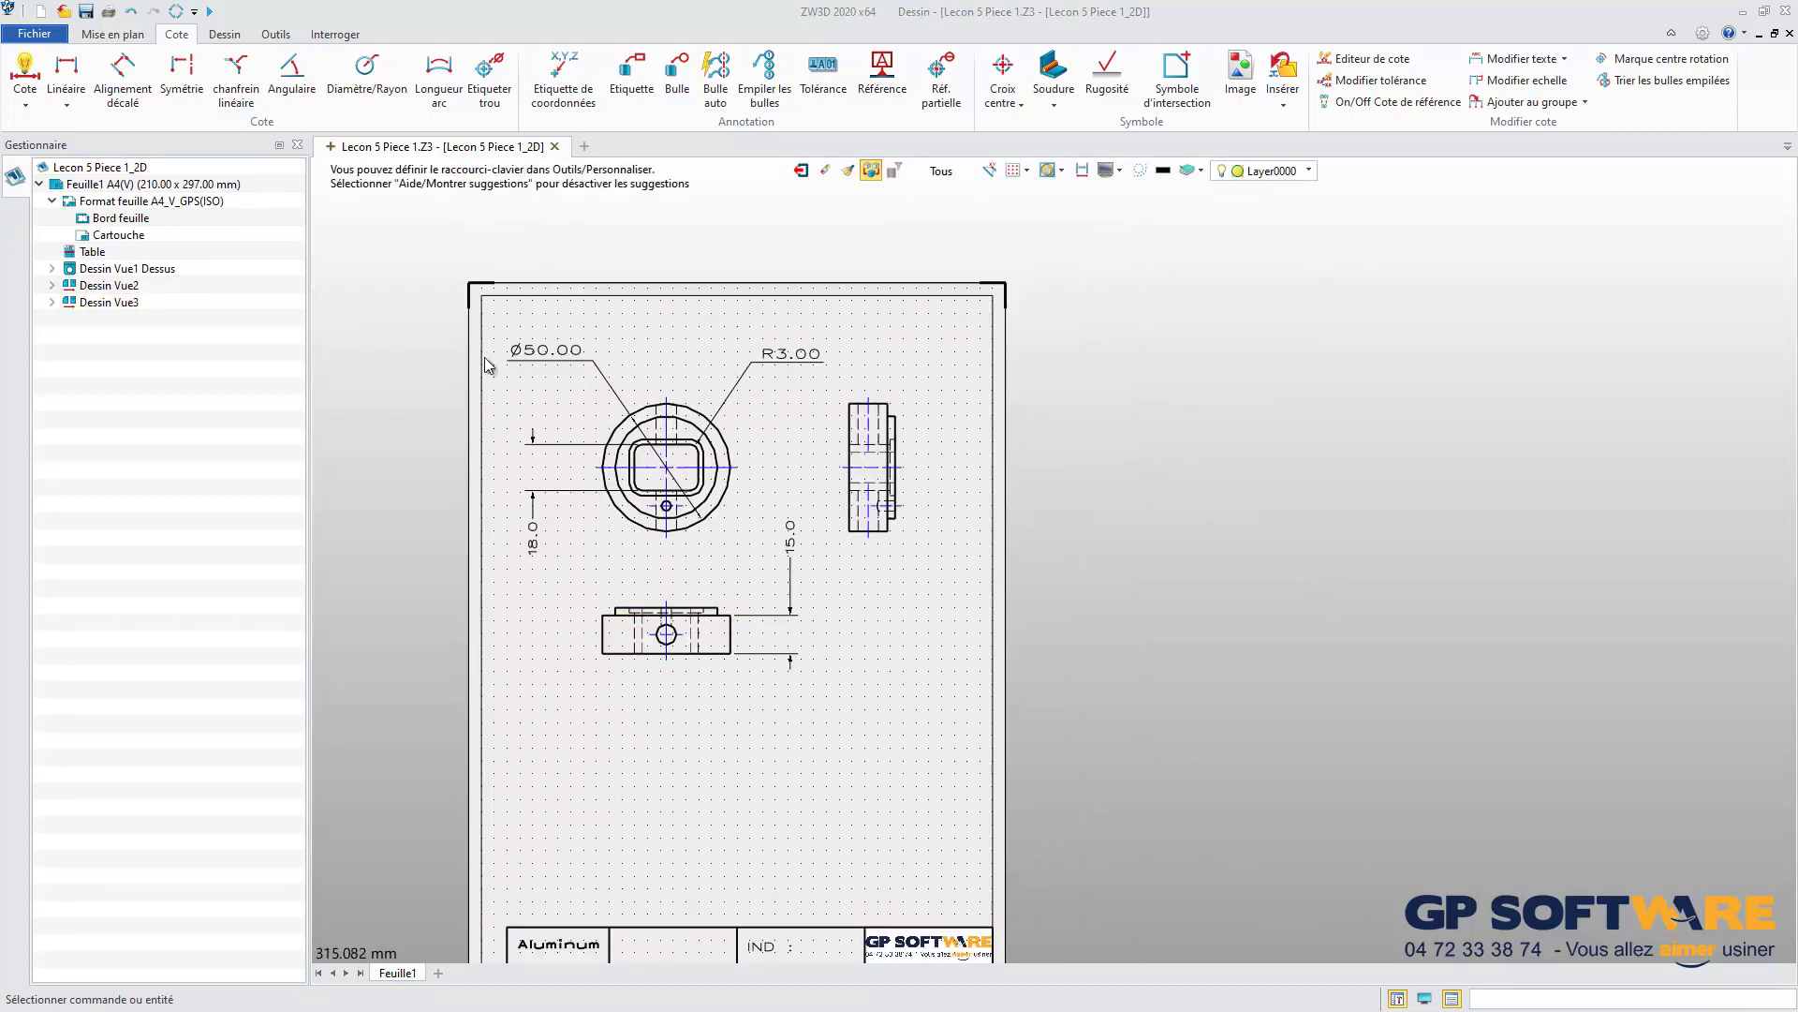
- Review the decimal, prefix and suffix symbol options of the Ø50.00 dimension in the dimension editor, and cancel without changes
click(1377, 60)
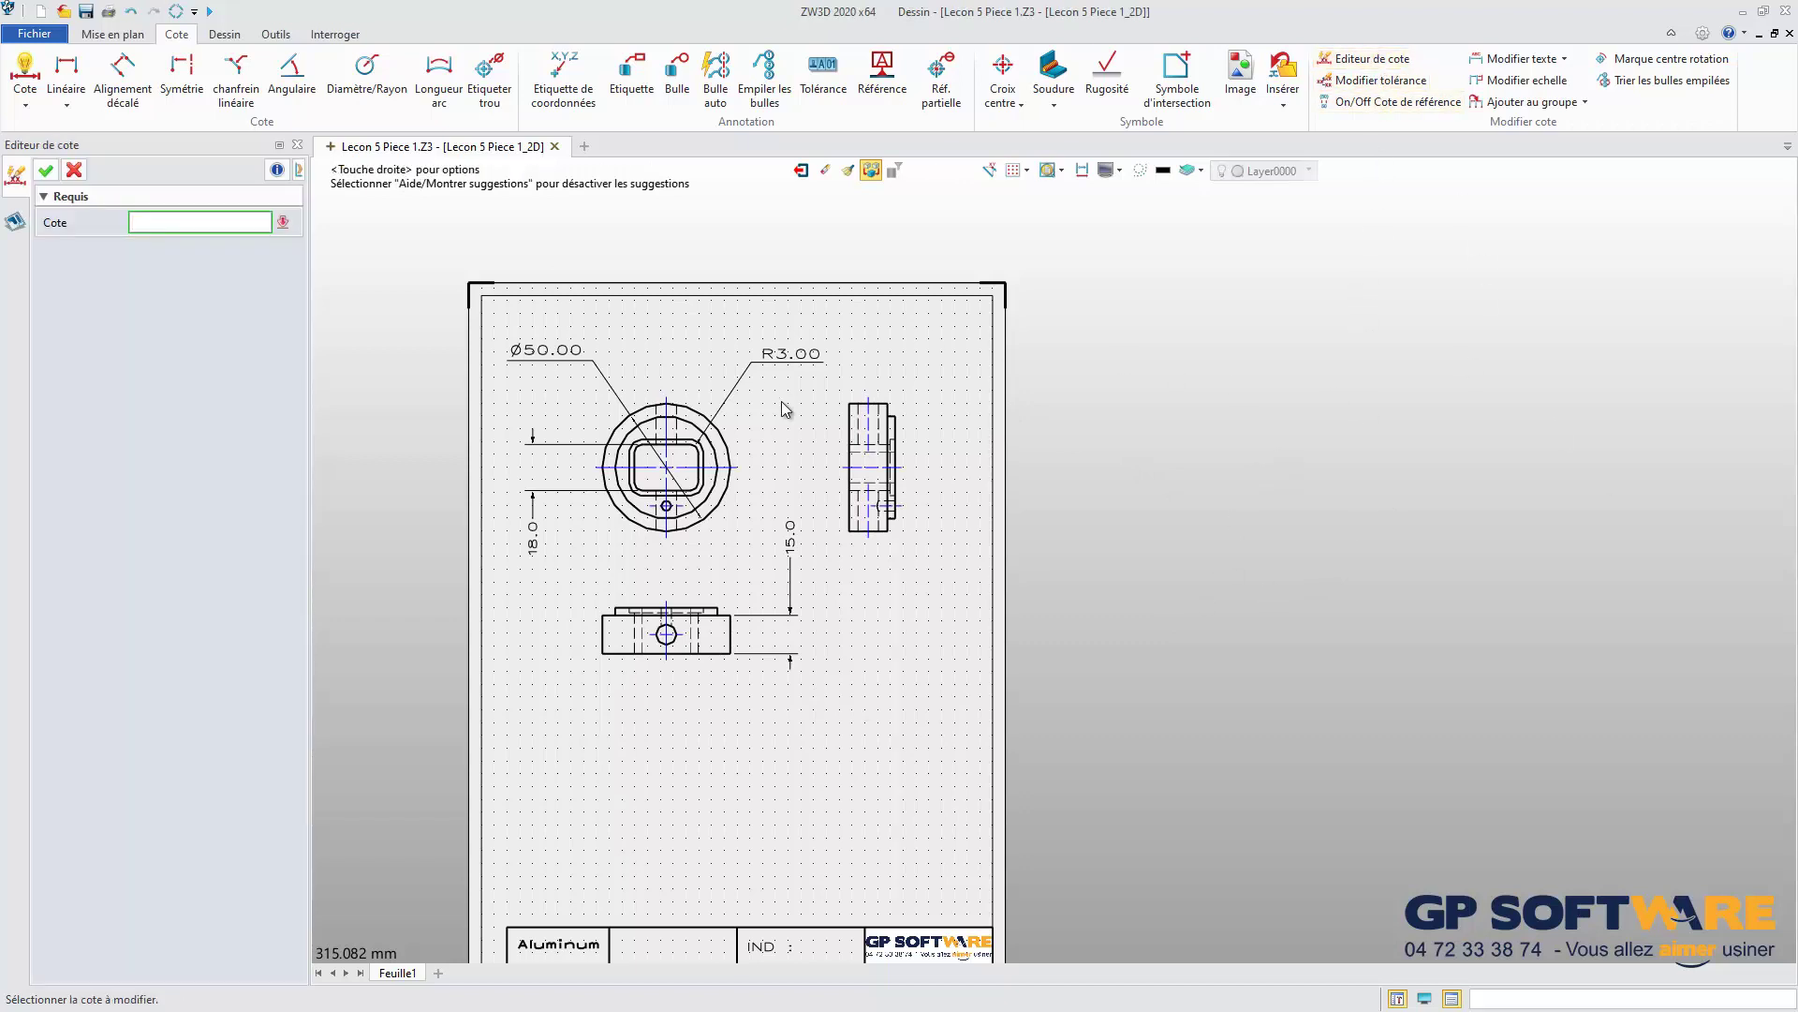
click(548, 351)
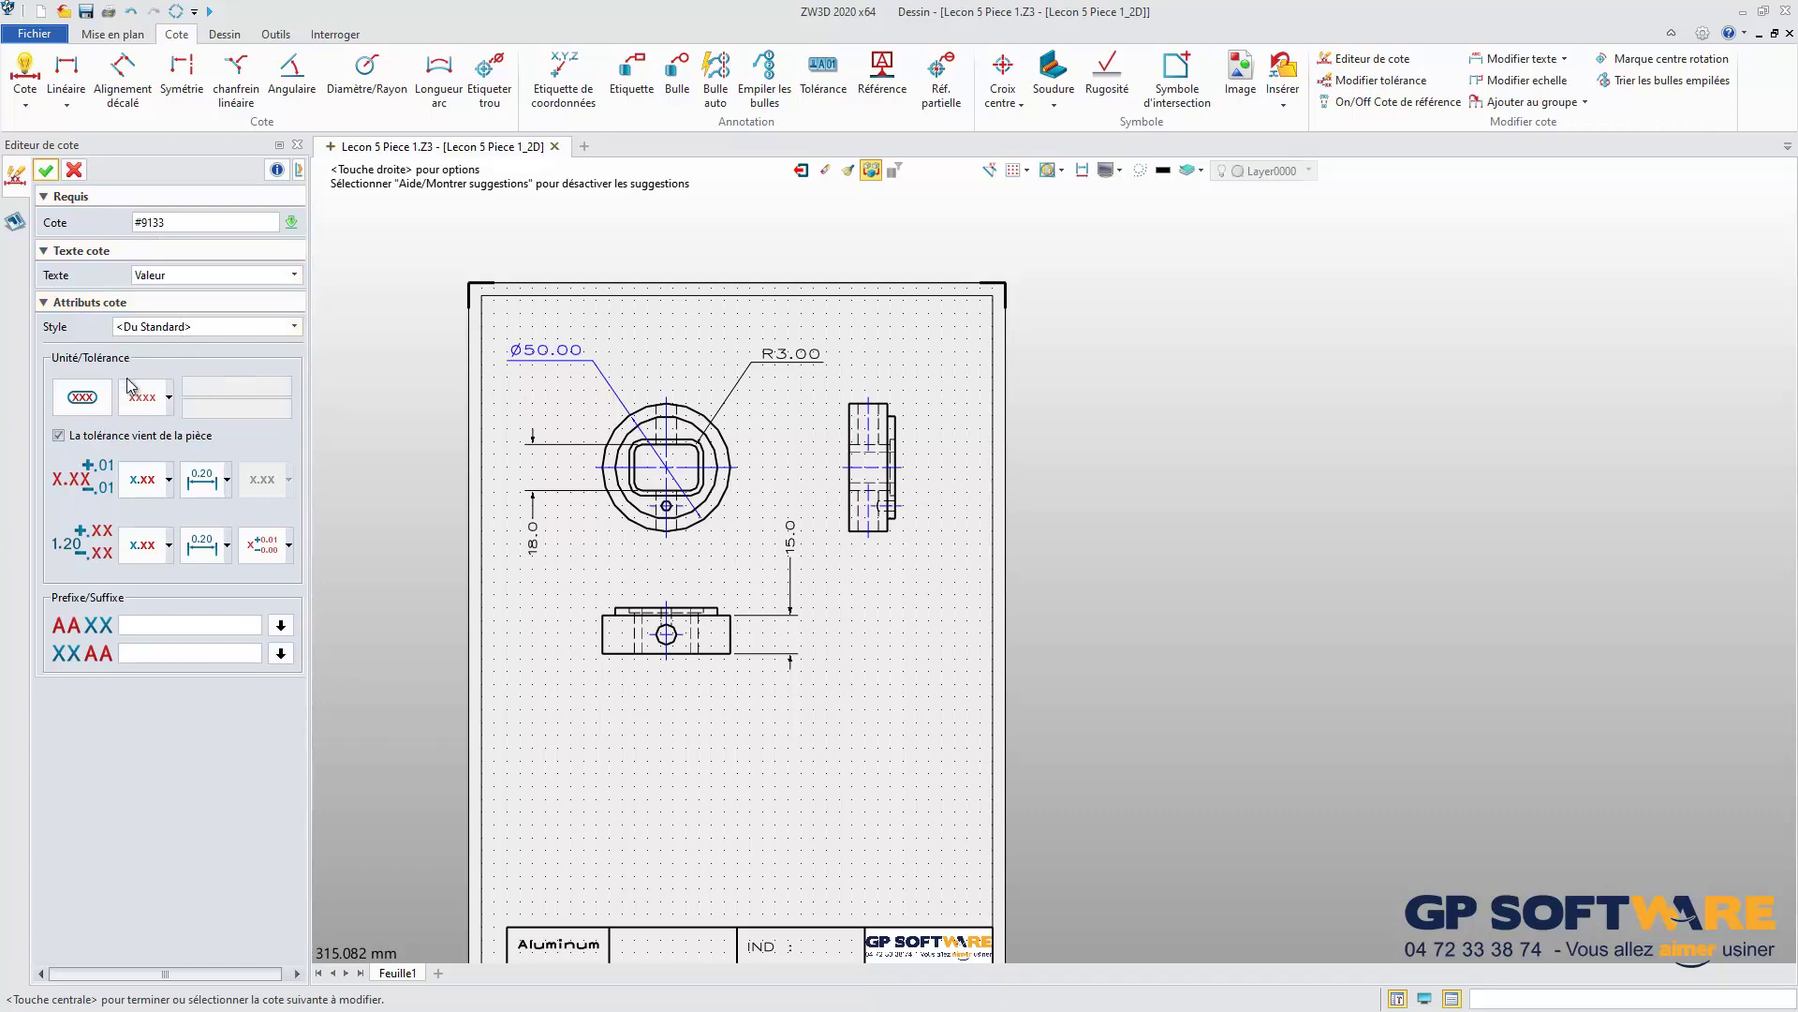
click(169, 481)
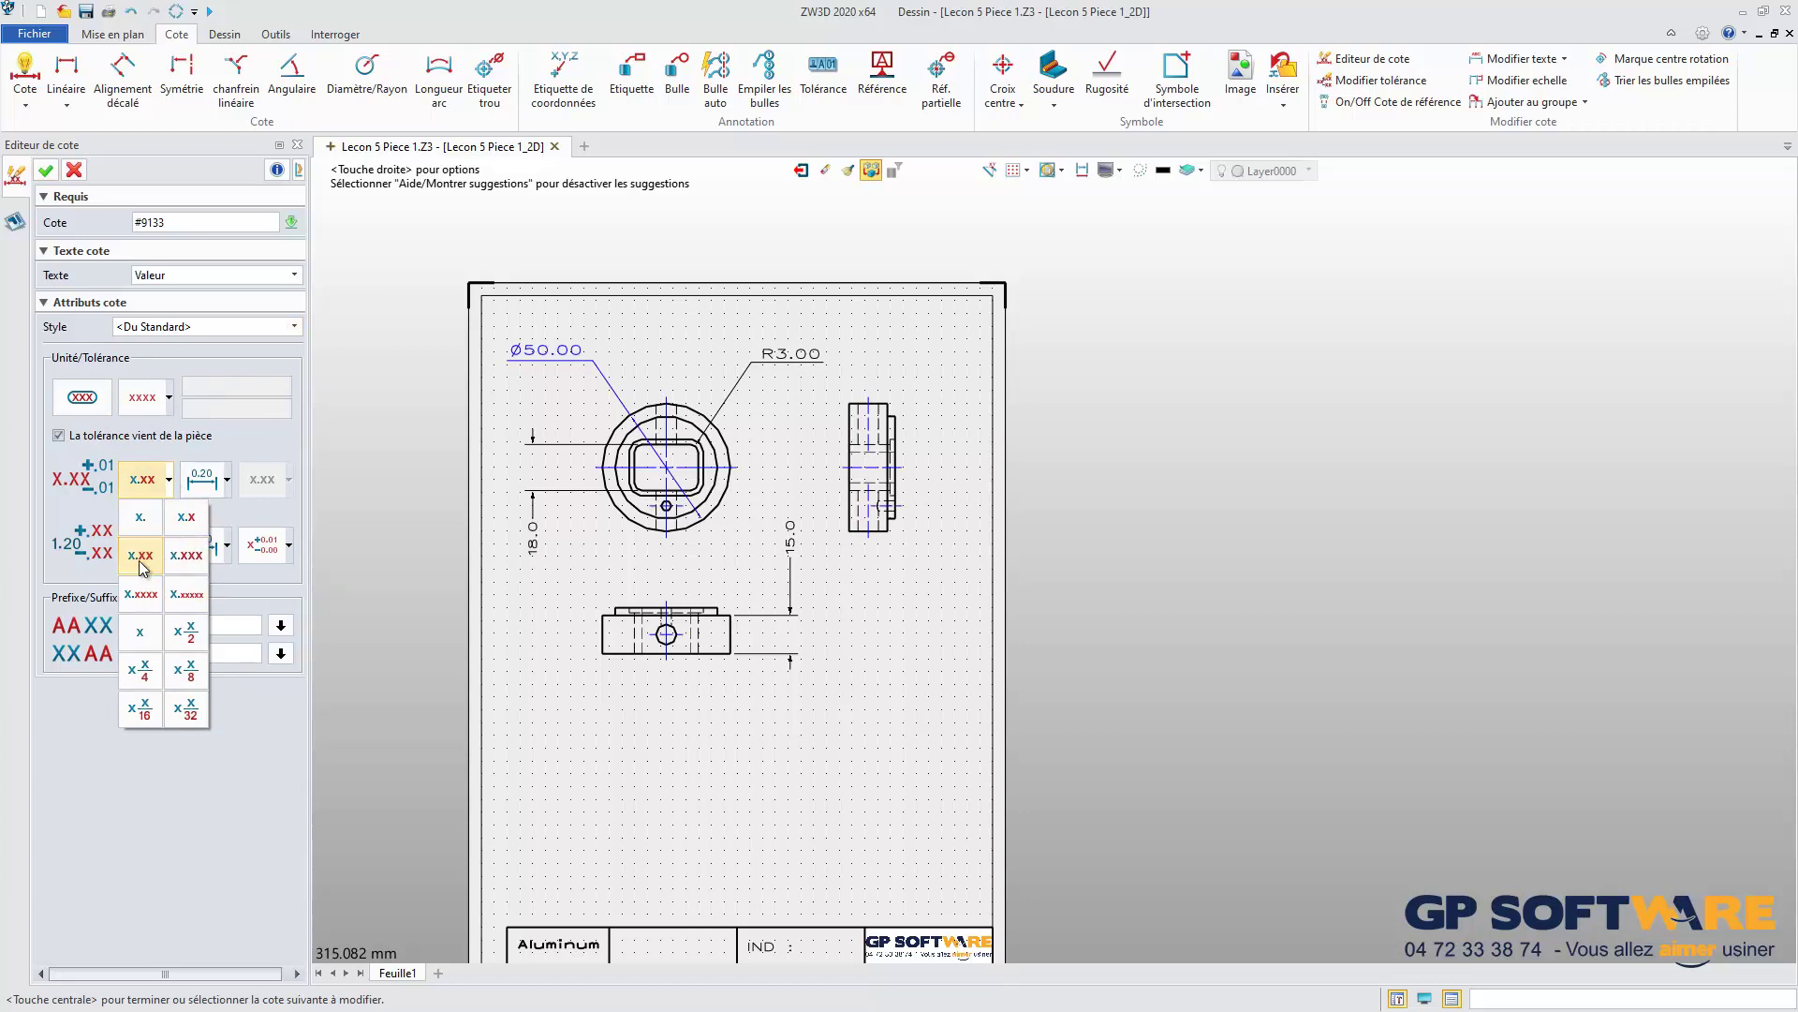
click(244, 810)
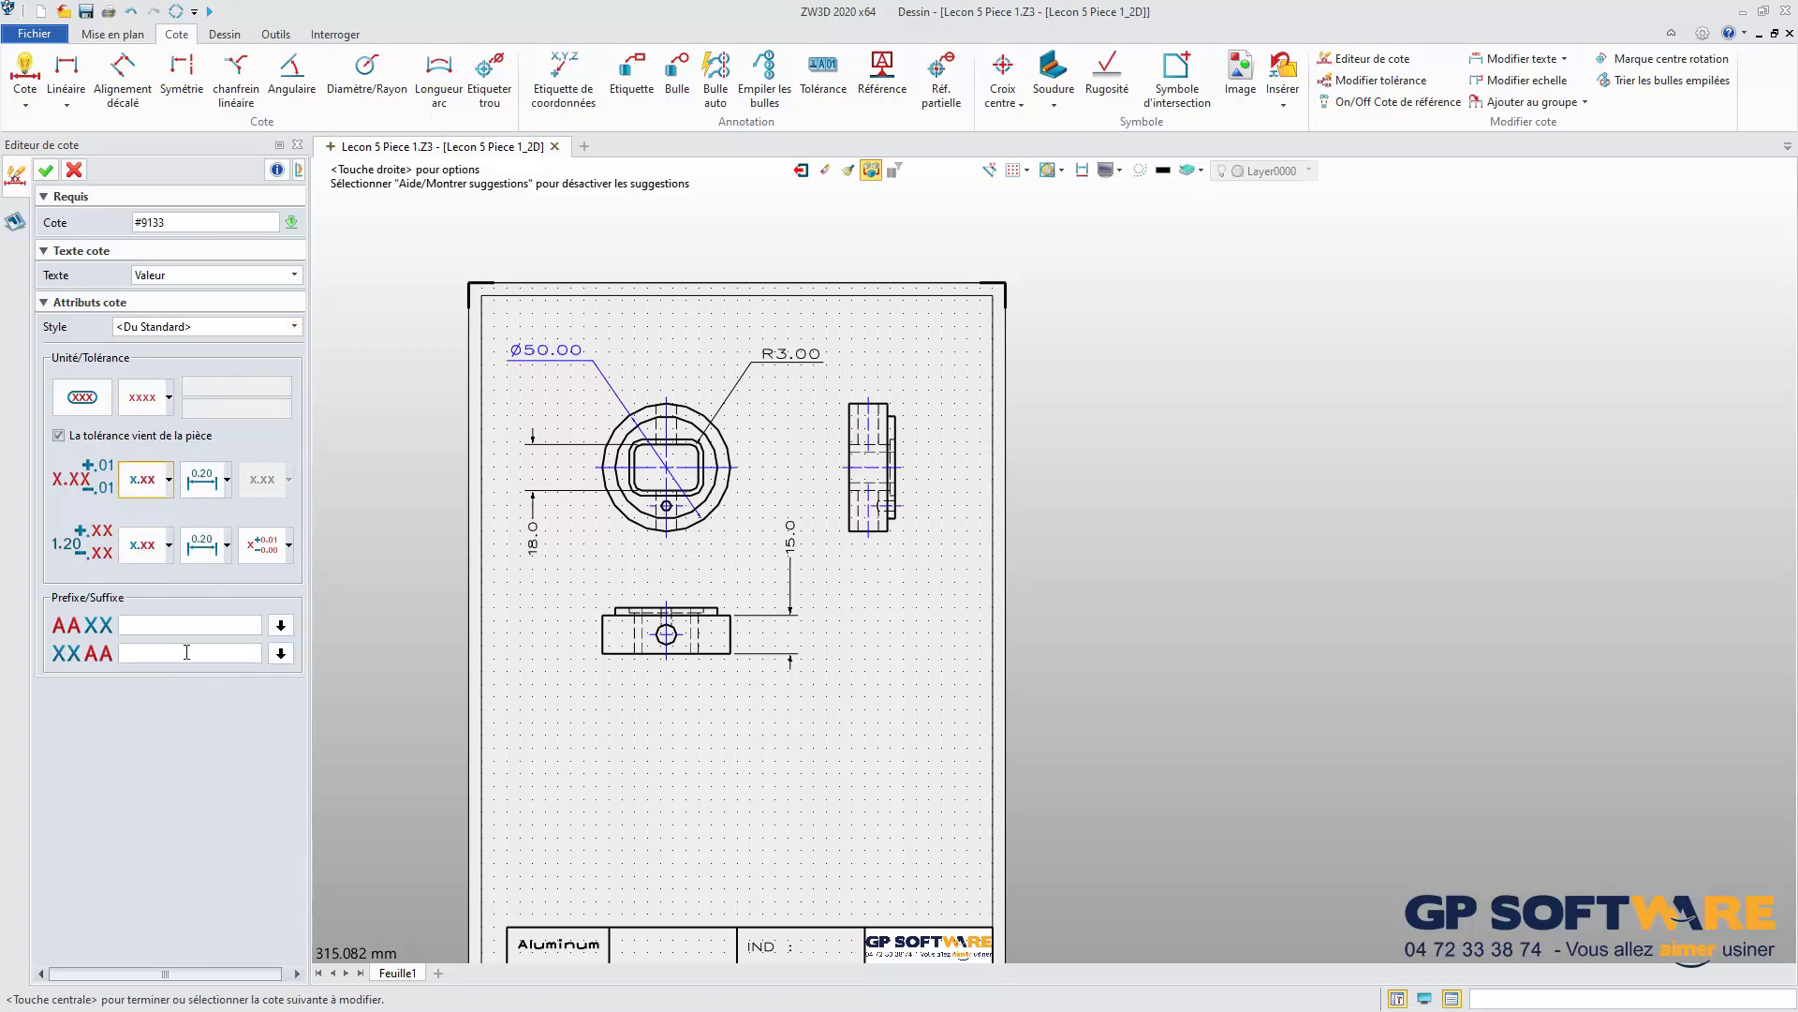
click(168, 650)
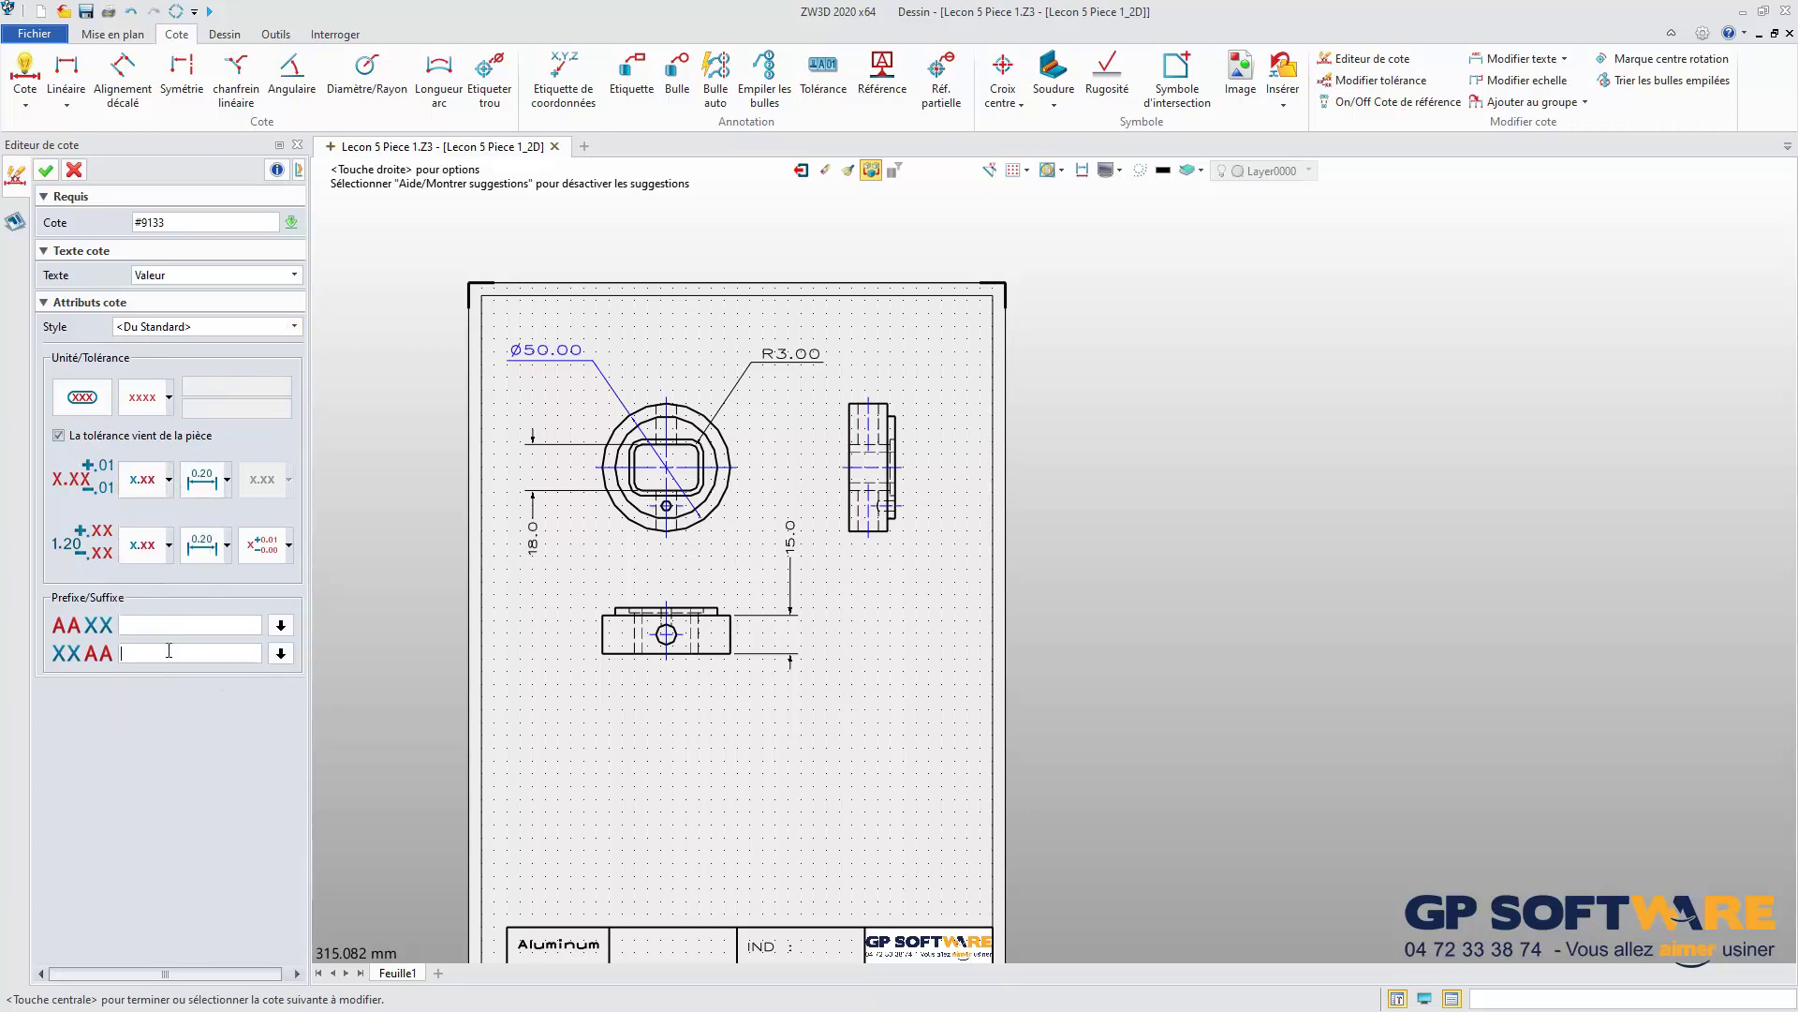
click(282, 628)
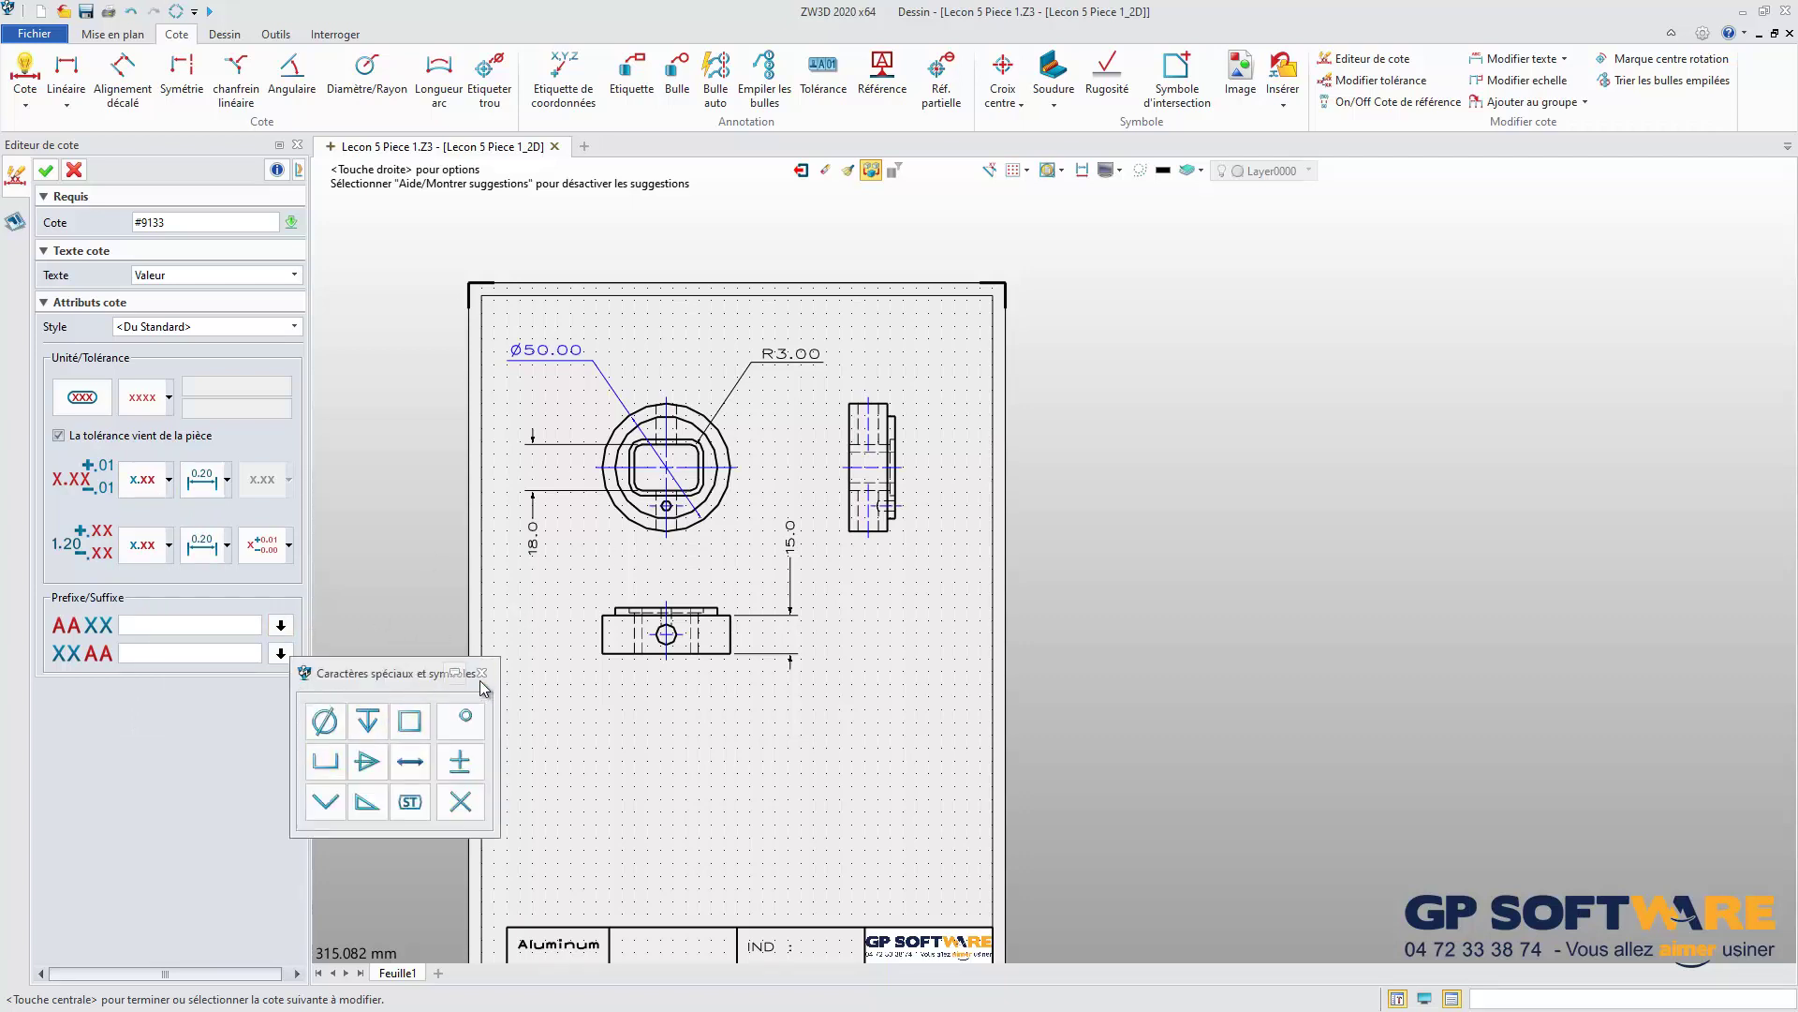
click(485, 672)
click(74, 170)
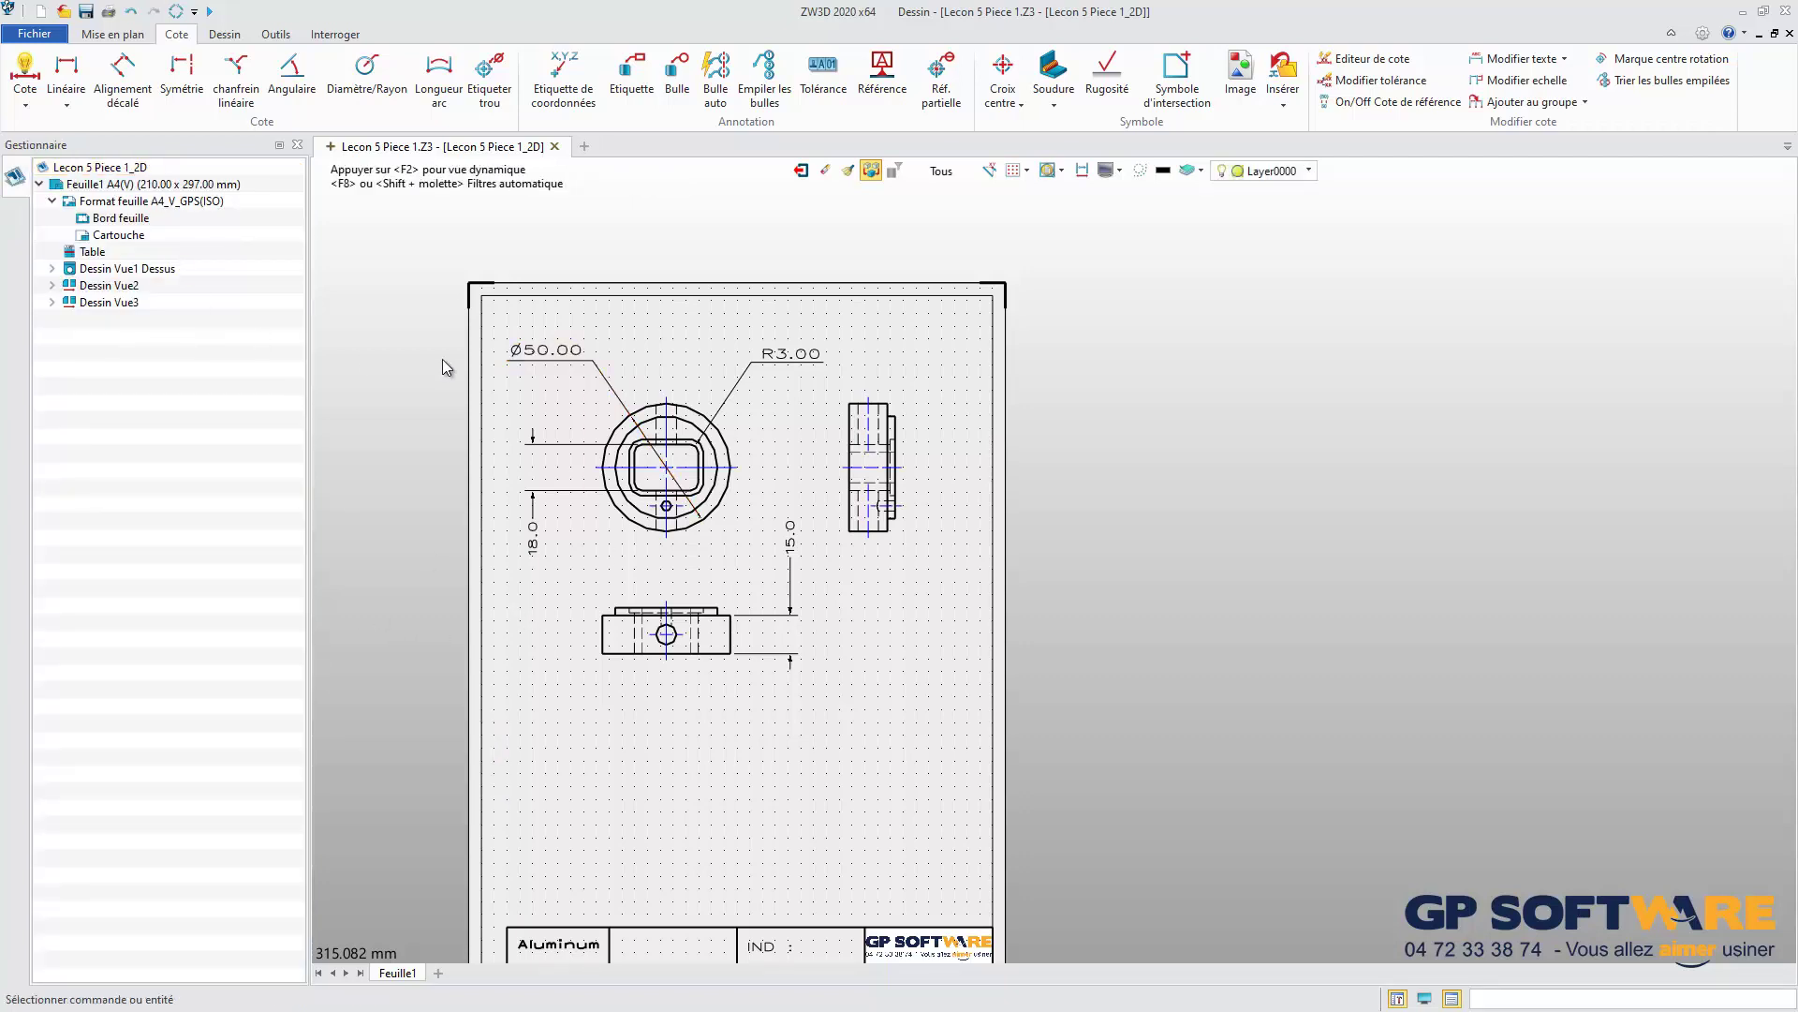
- Review the attributes of the Ø50.00 dimension, including its style and tolerance settings, and accept them
scroll(653, 335, up, 1)
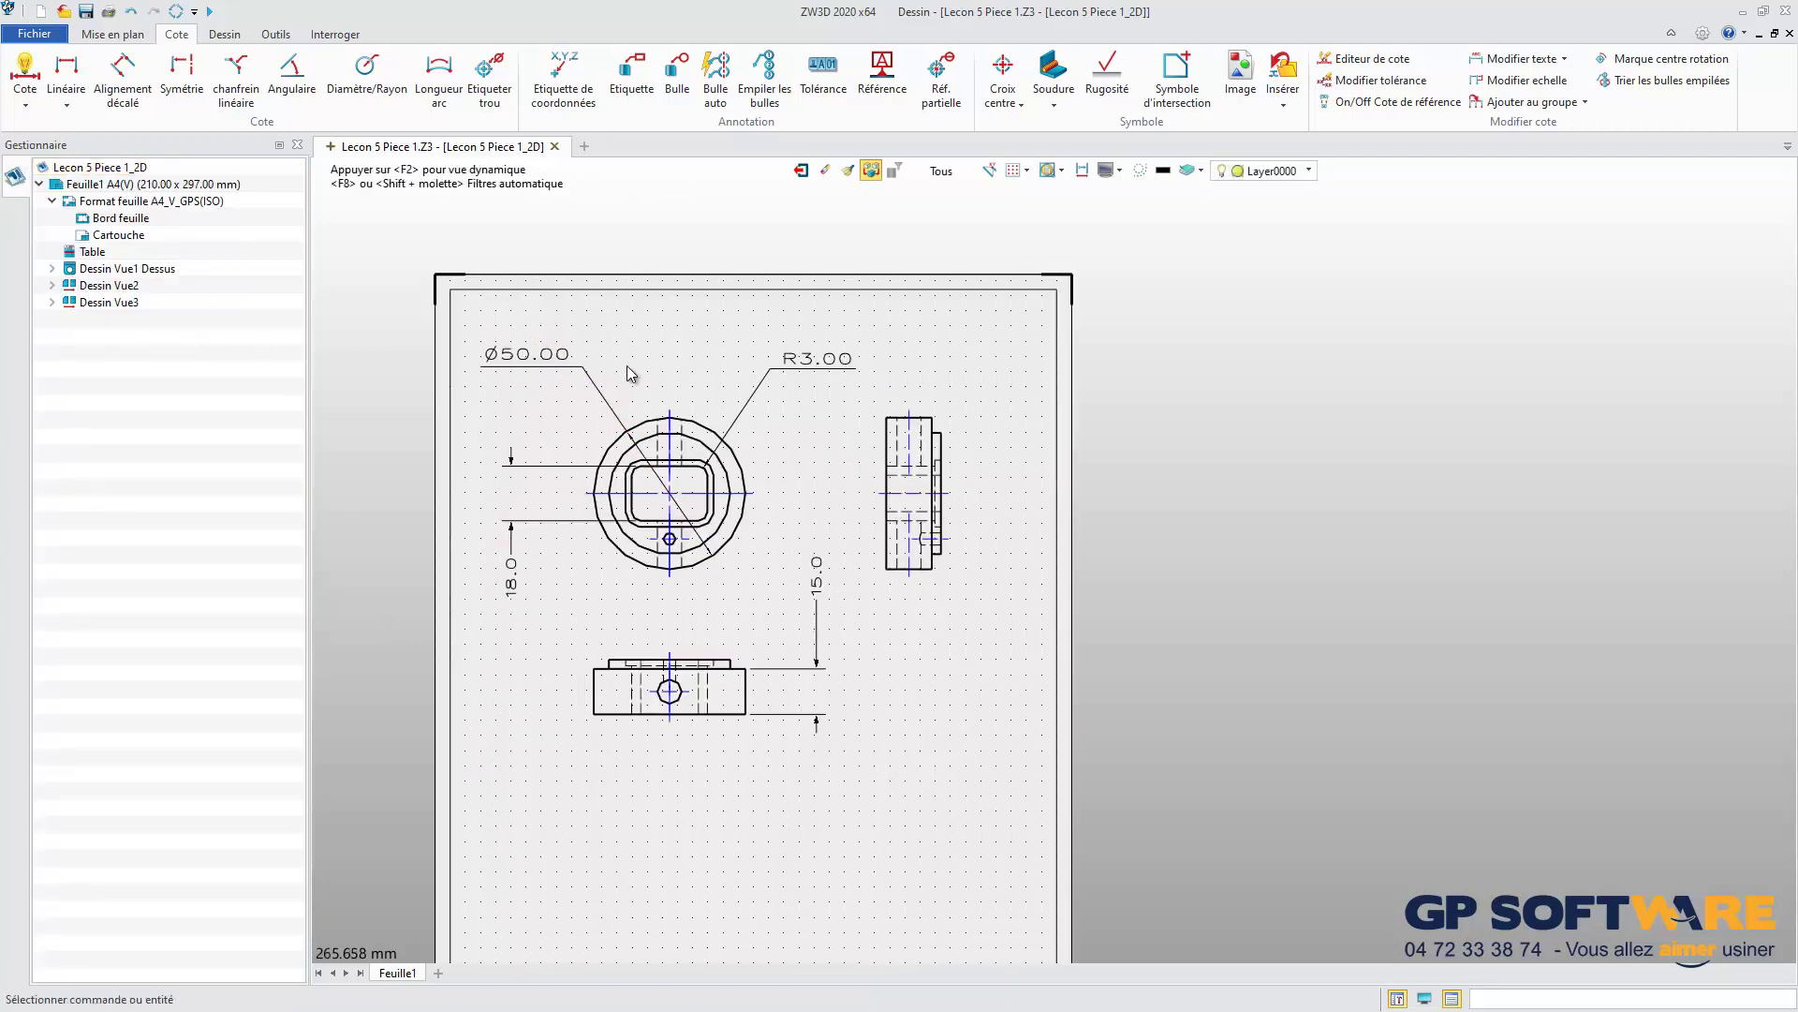
right_click(542, 362)
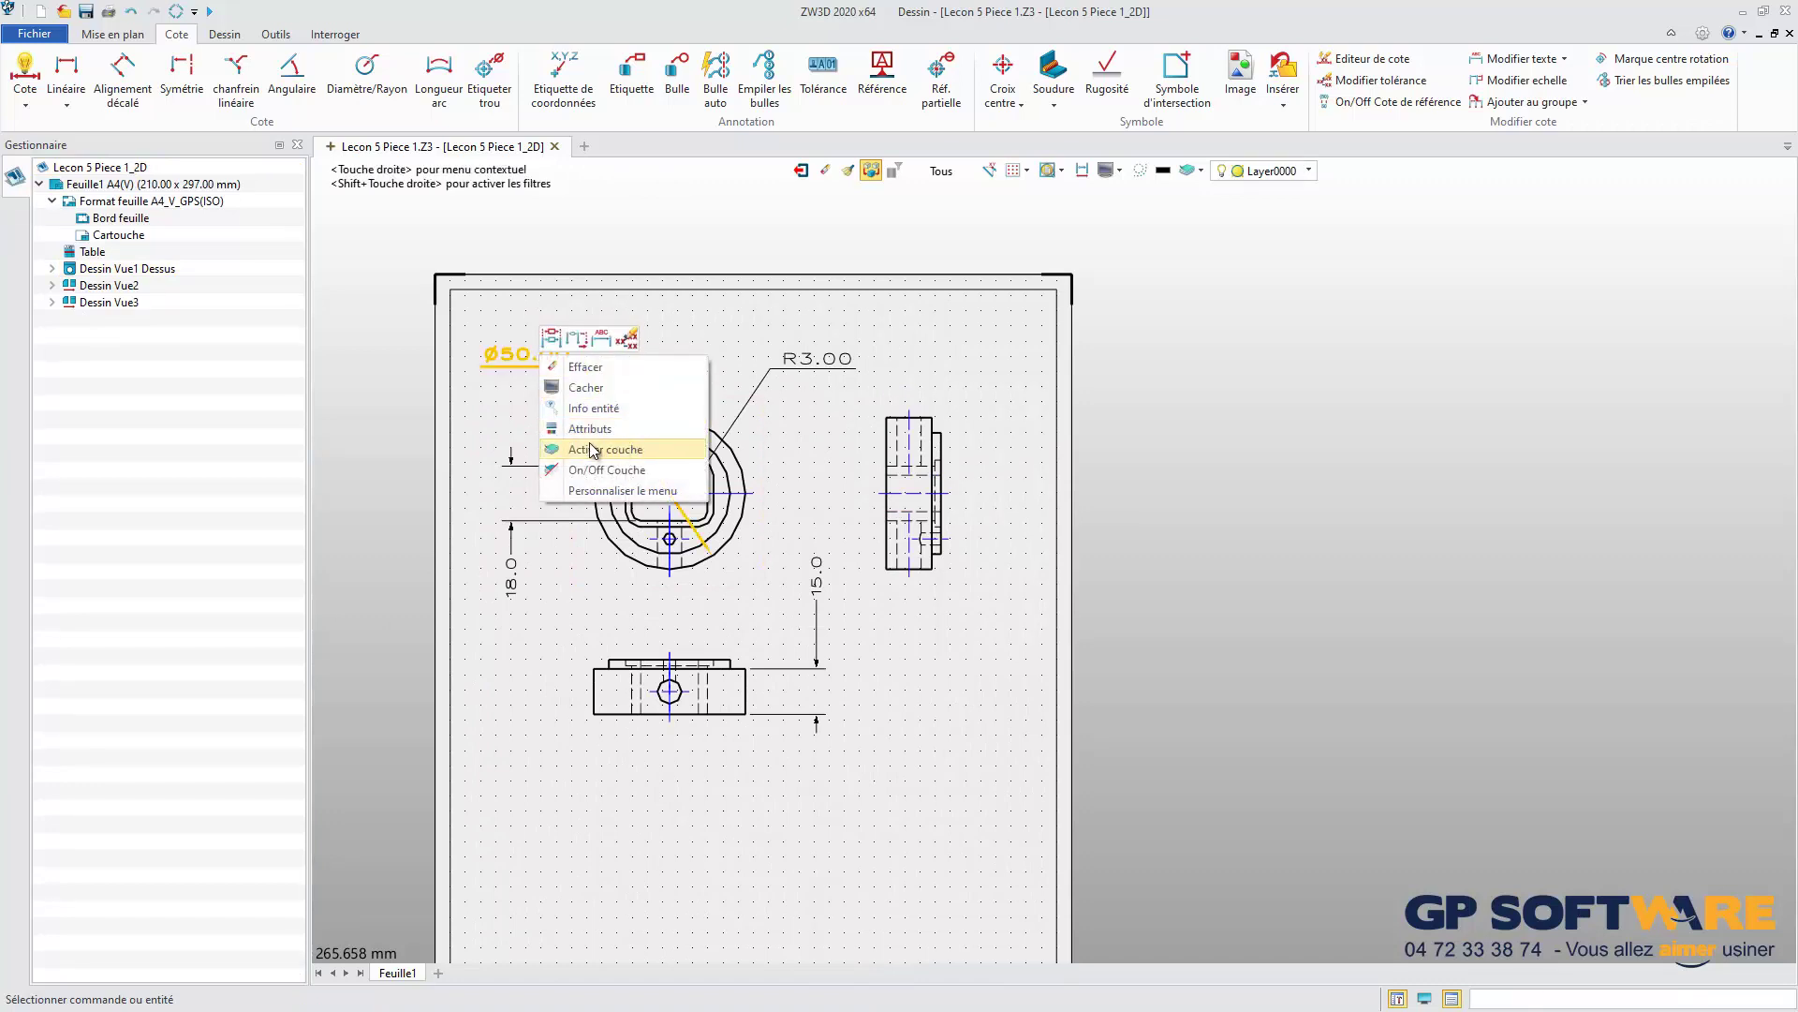
click(590, 429)
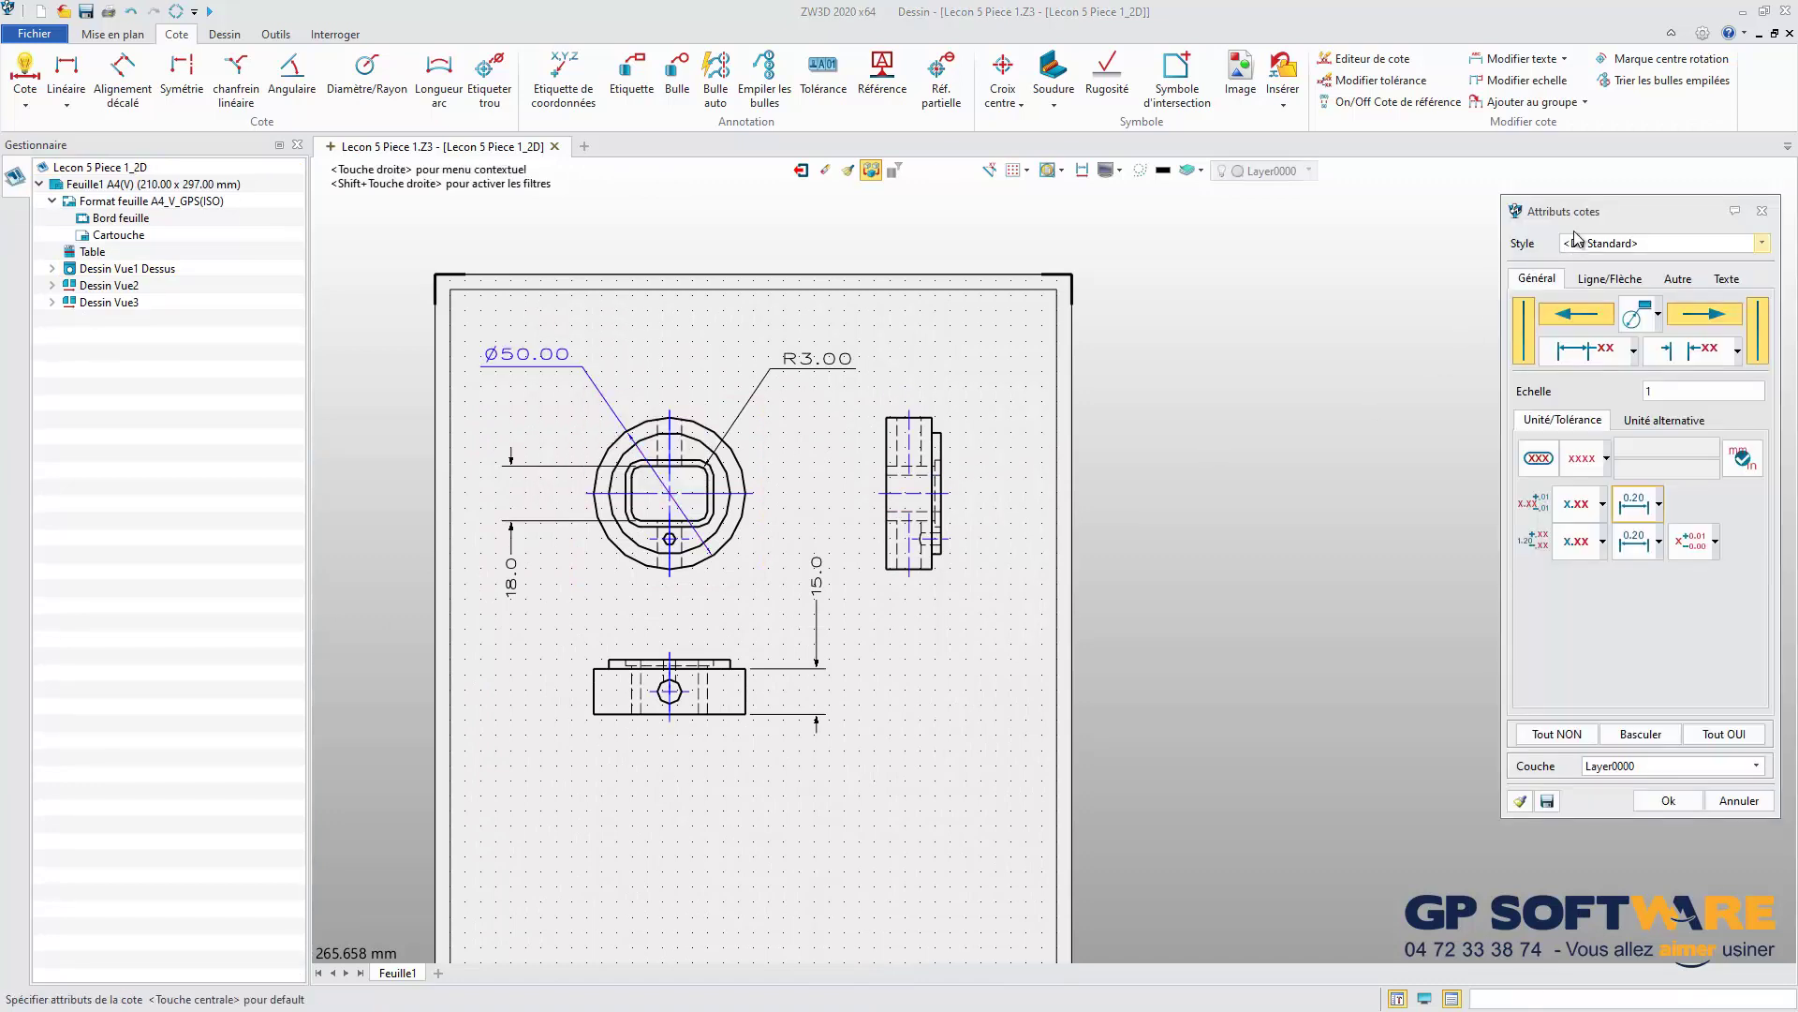
mouse_move(1564, 228)
mouse_down()
mouse_move(1056, 259)
mouse_move(1100, 255)
mouse_move(1080, 261)
mouse_up()
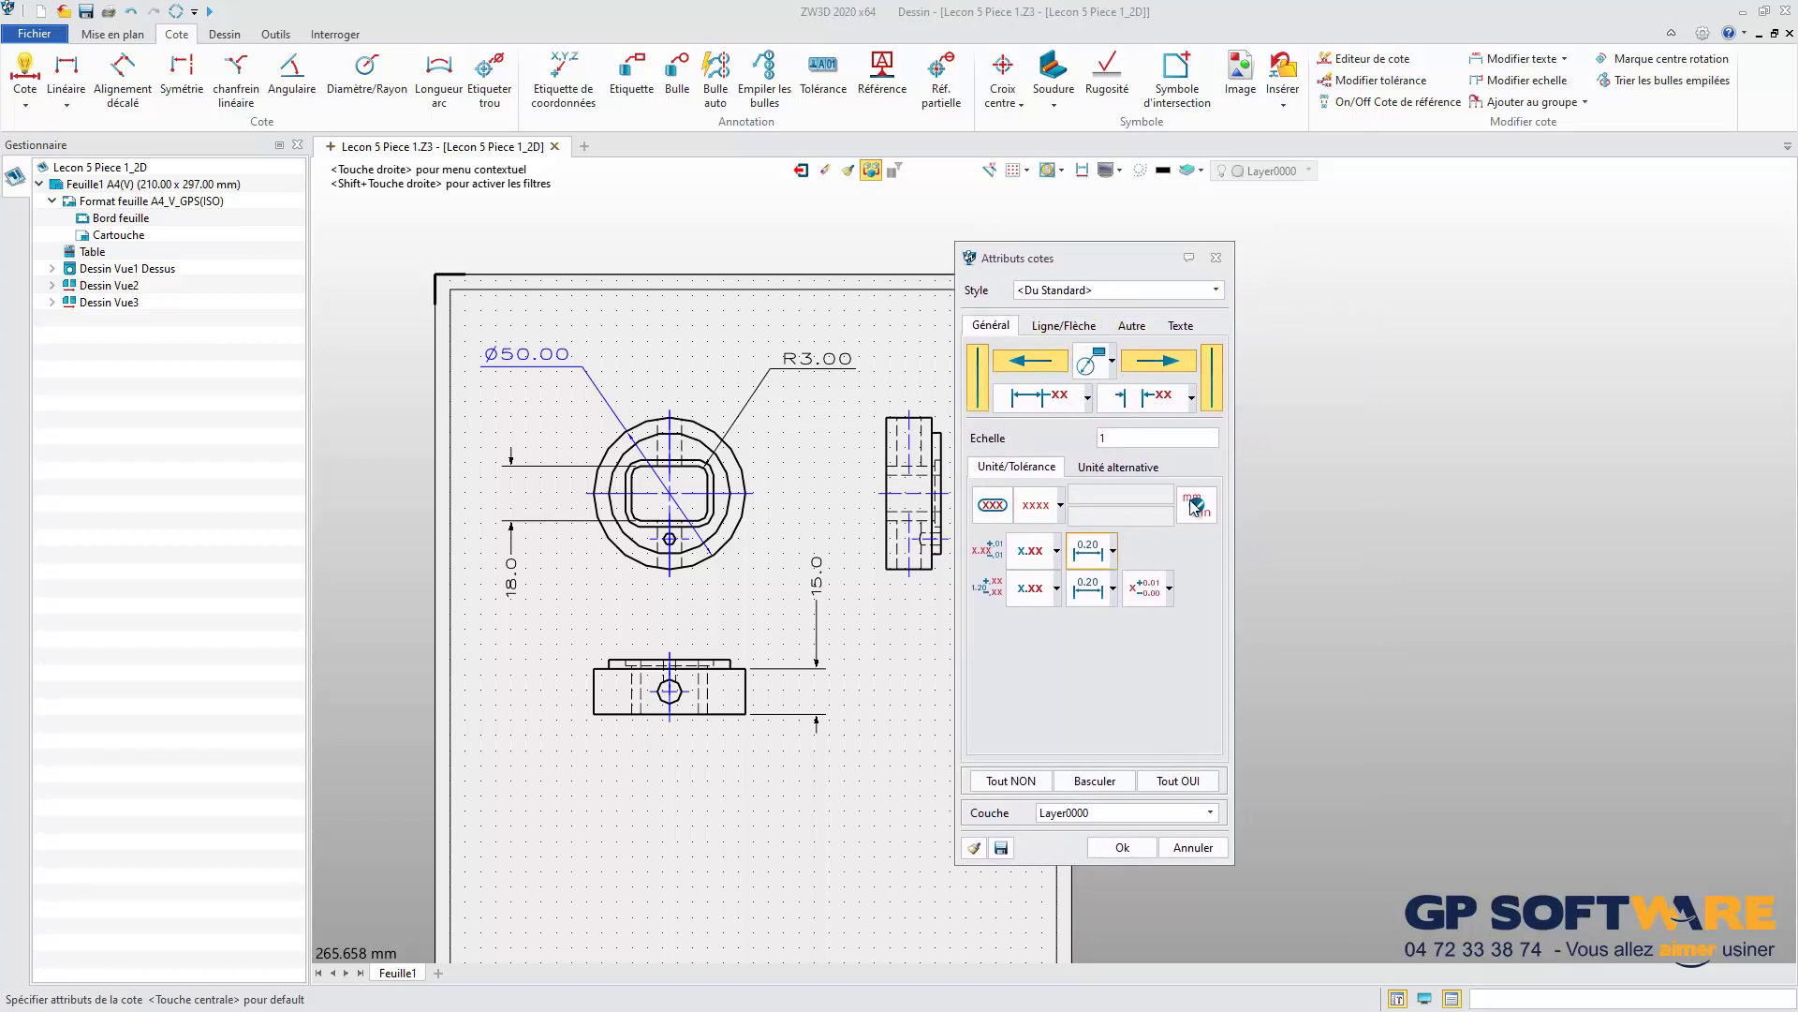
click(1128, 848)
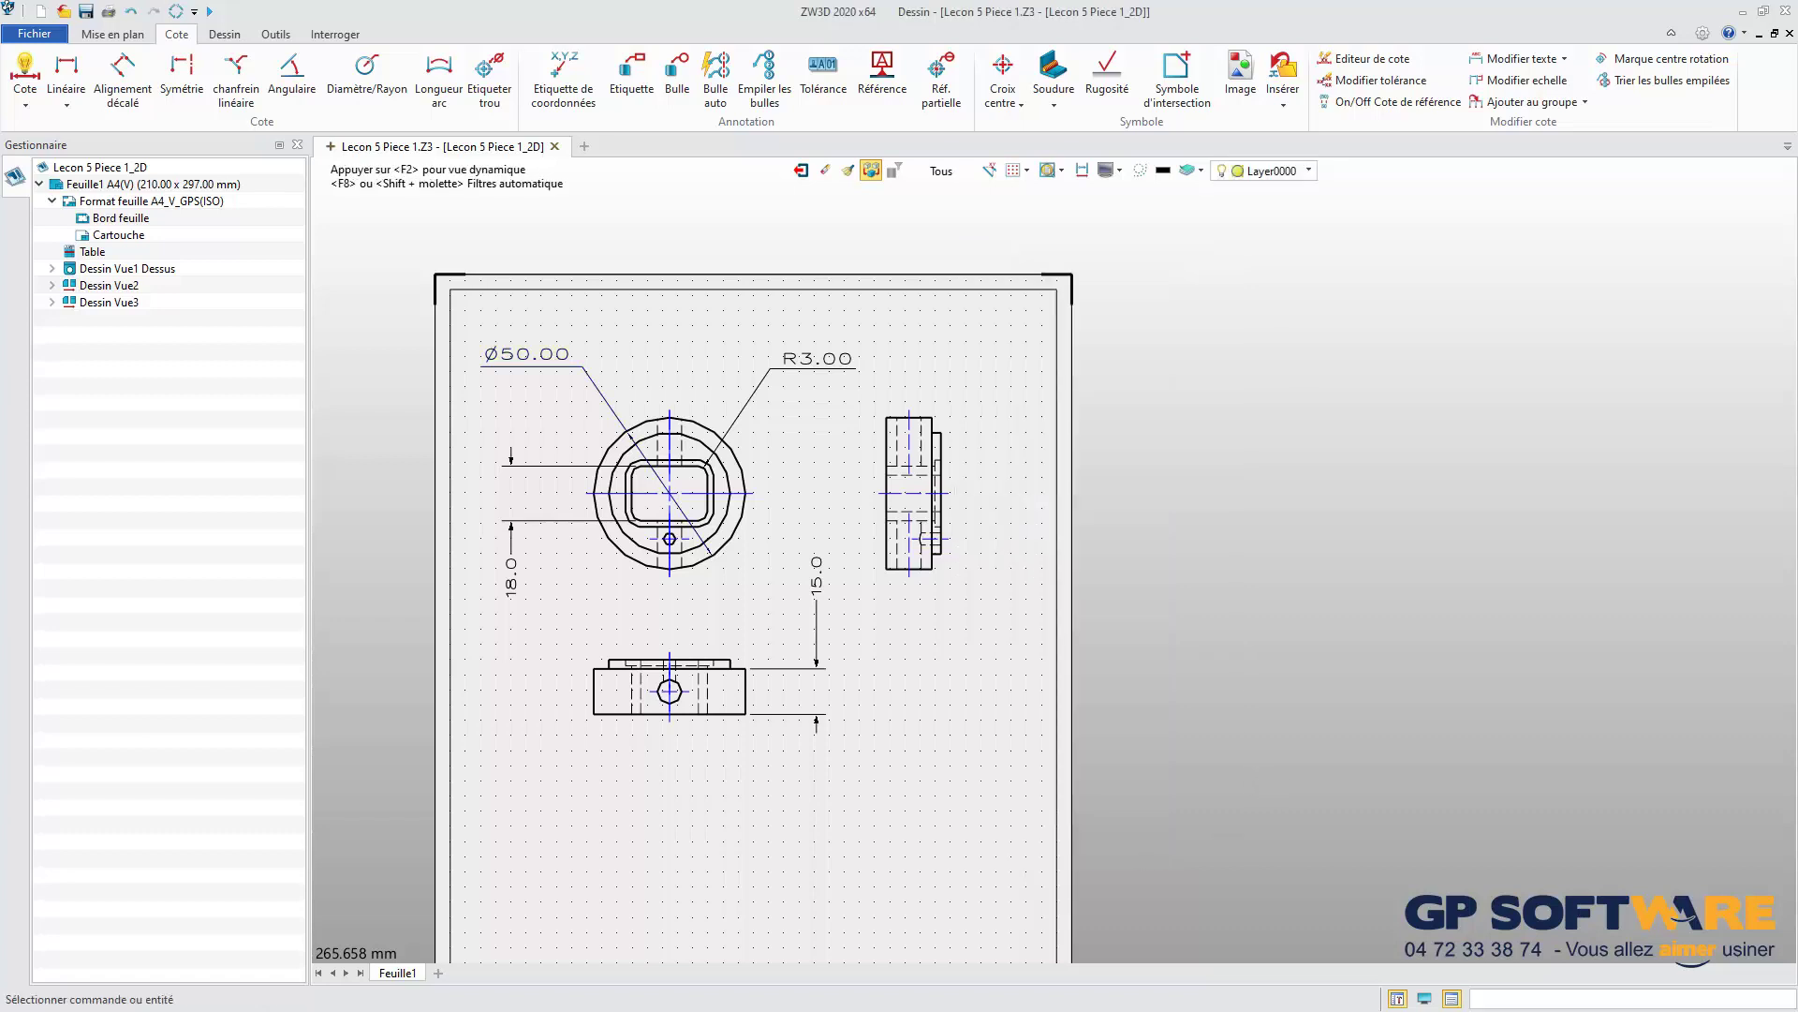
- Exit the drawing to the Lecon 5 Piece 1 part and examine the 3D model from another angle
middle_drag(526, 355, 544, 341)
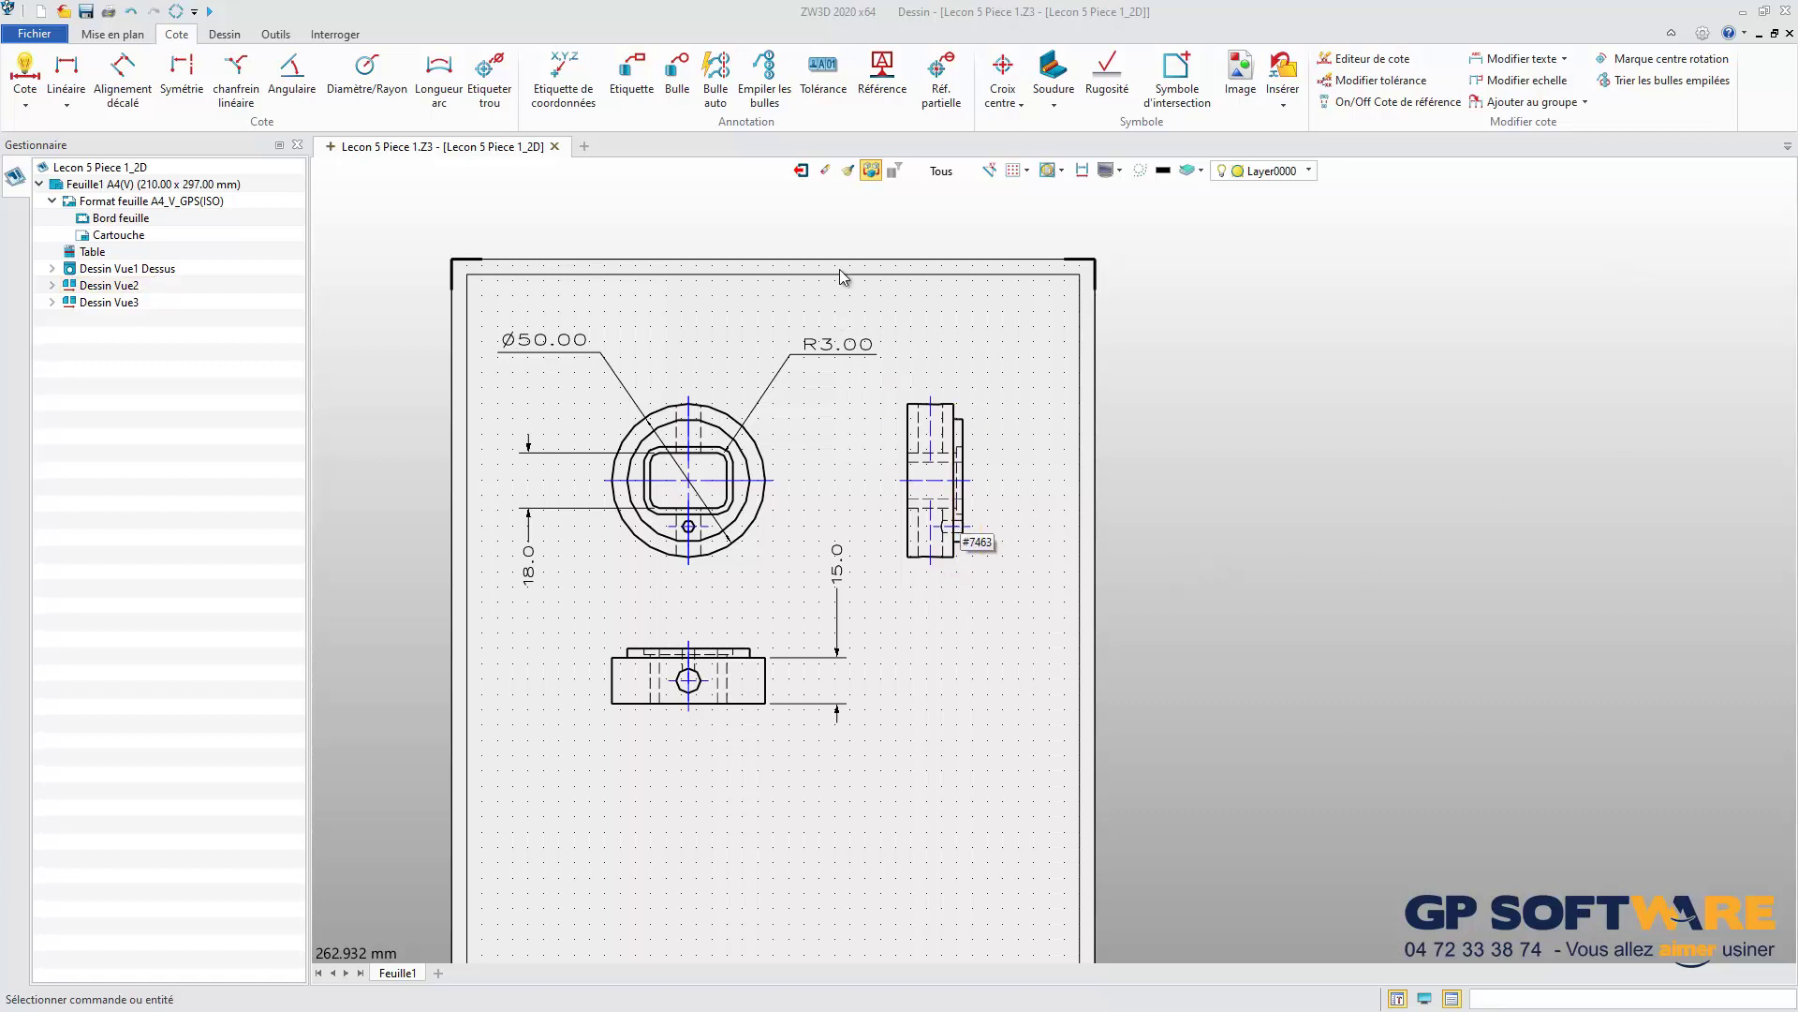
click(799, 172)
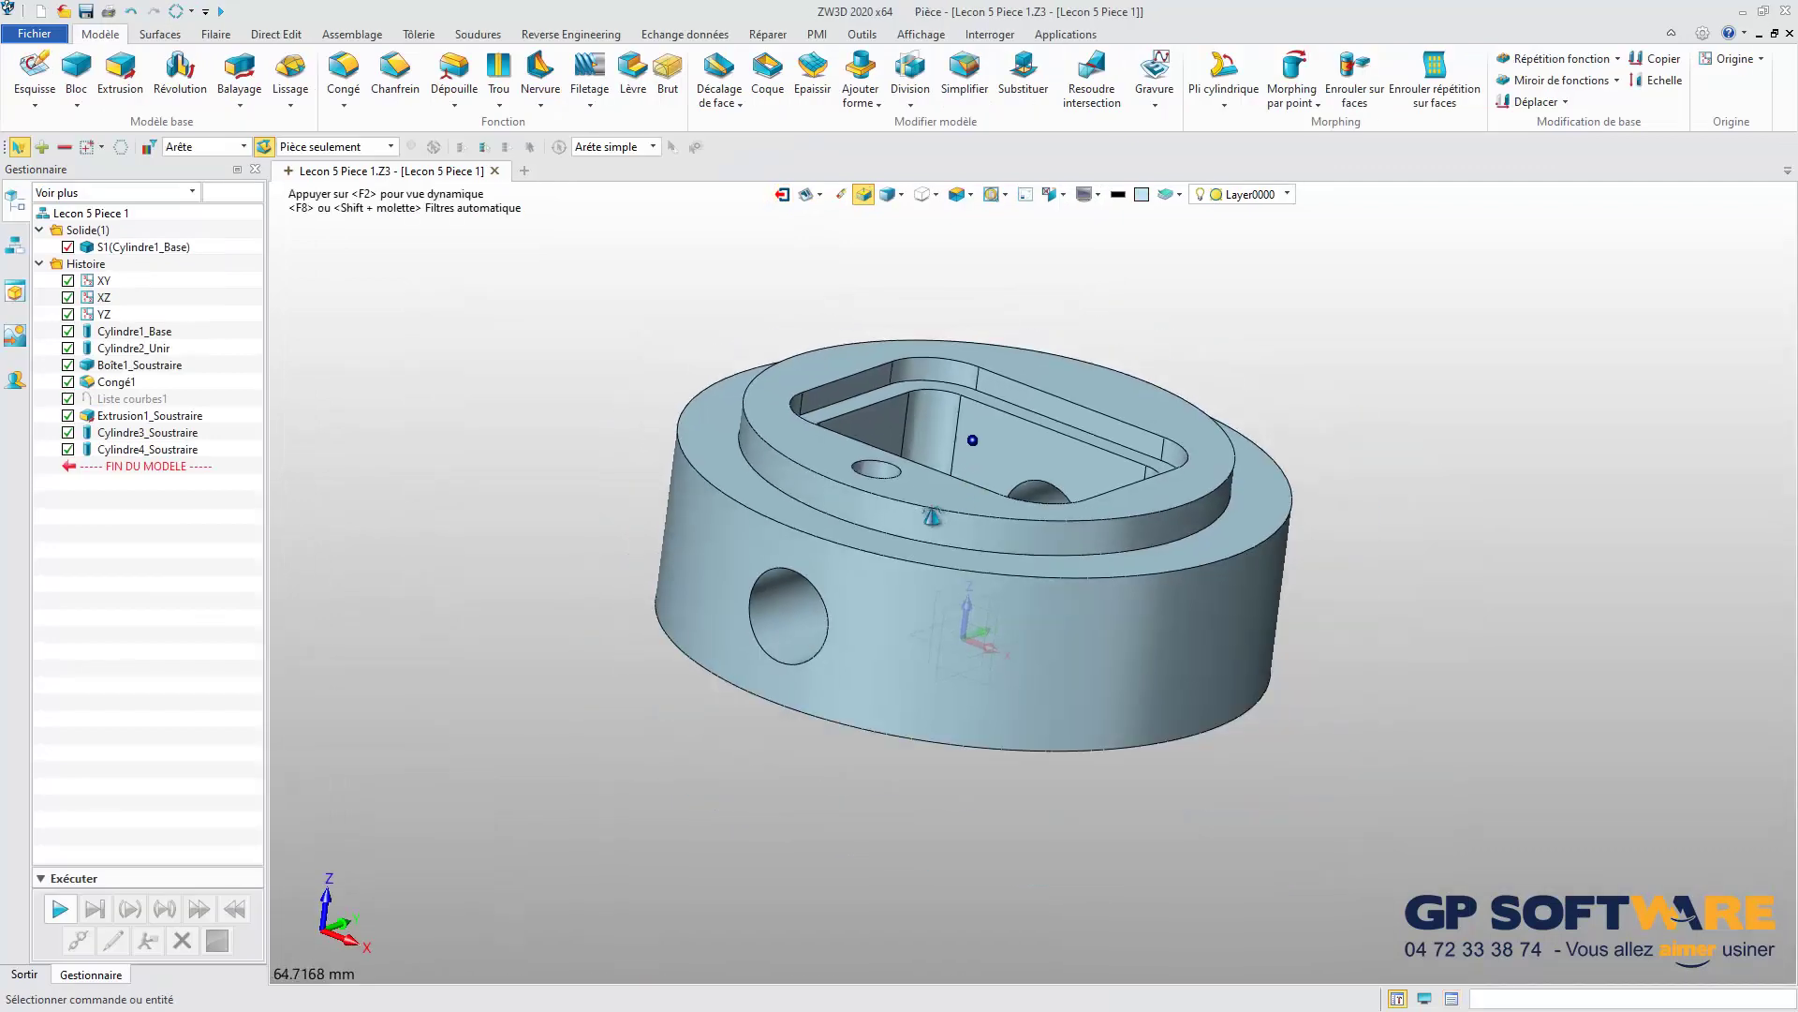
middle_drag(932, 513, 819, 407)
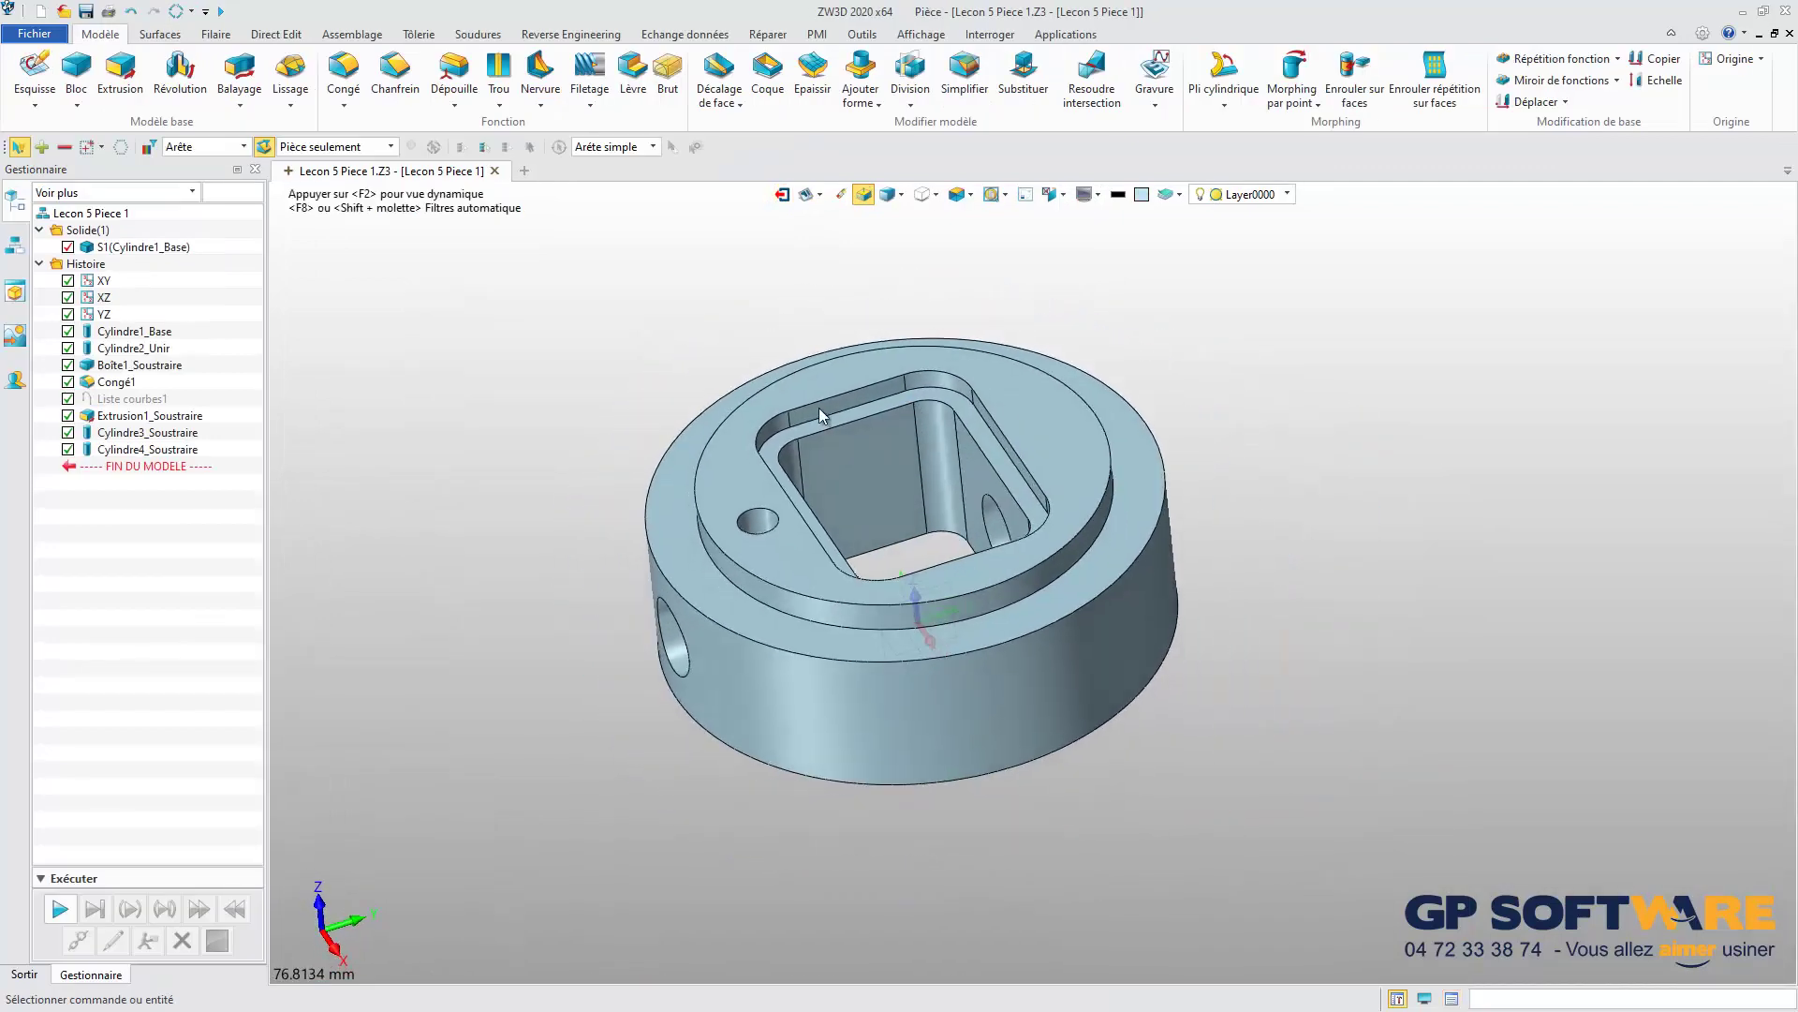
- Exit to the file's root level and compare the previews of Lecon 5 Piece 1 and Lecon 5 Piece 1_2D
click(791, 192)
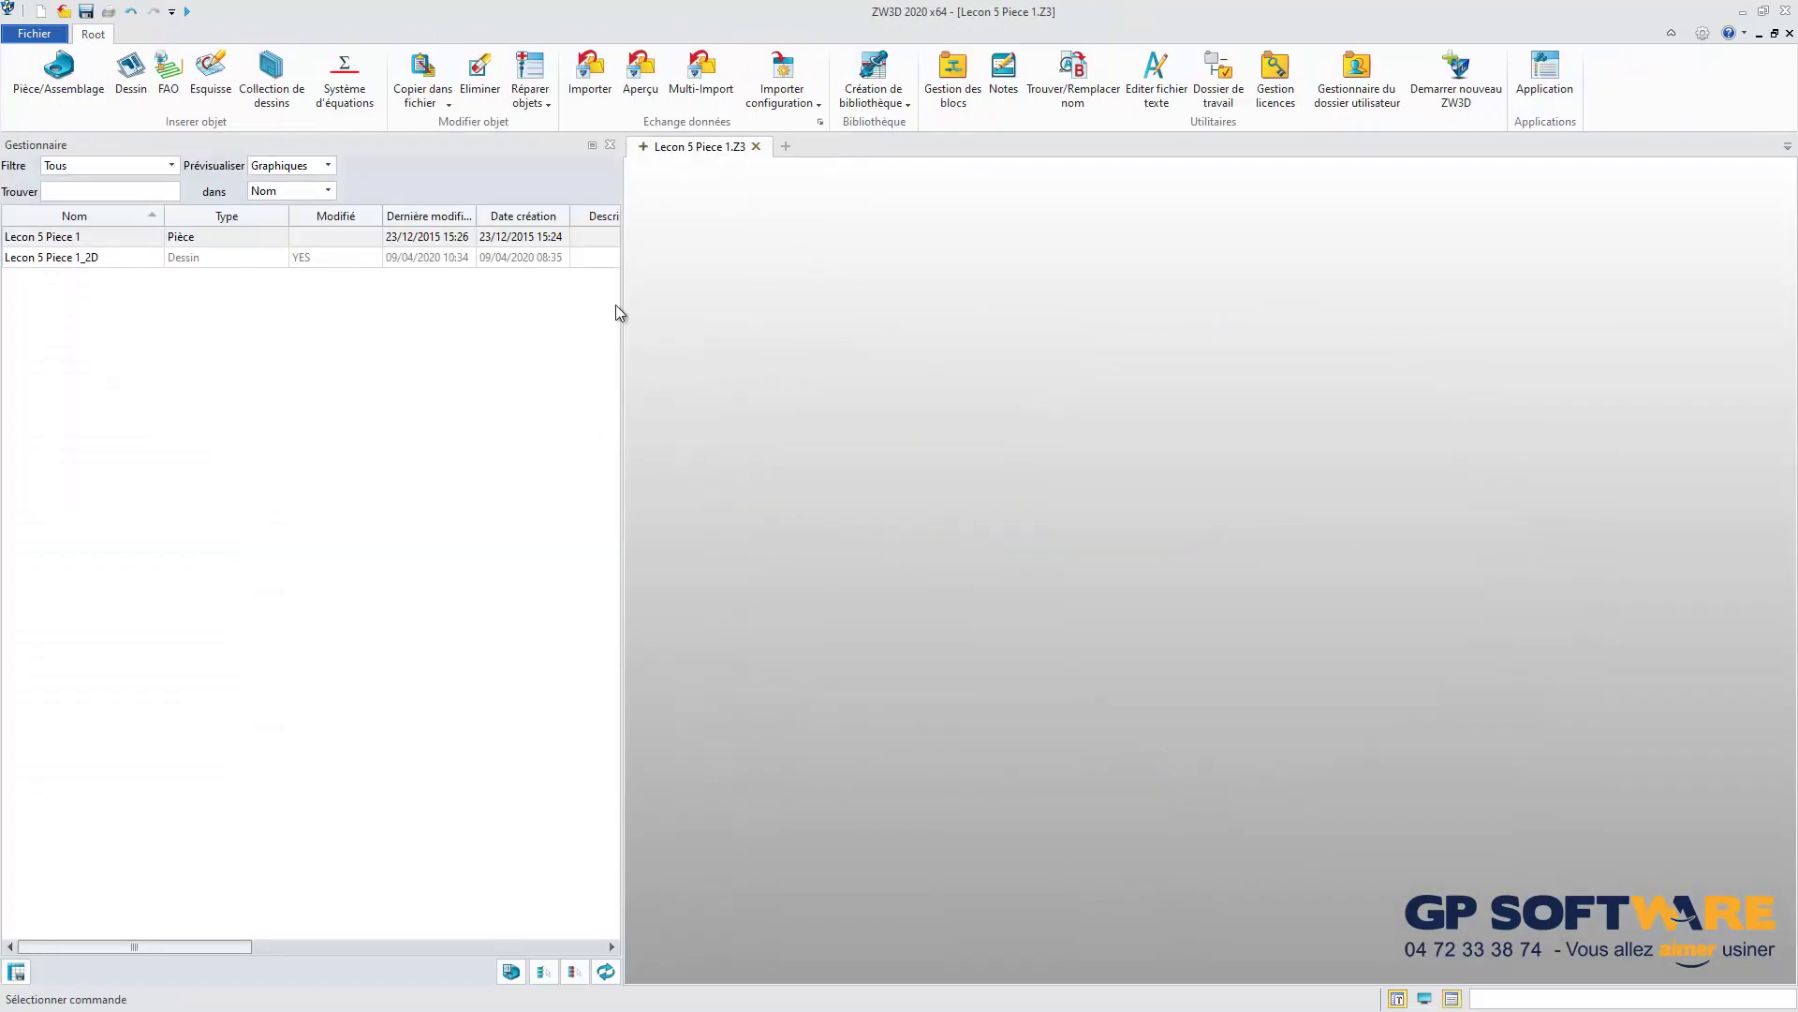
click(99, 259)
click(77, 236)
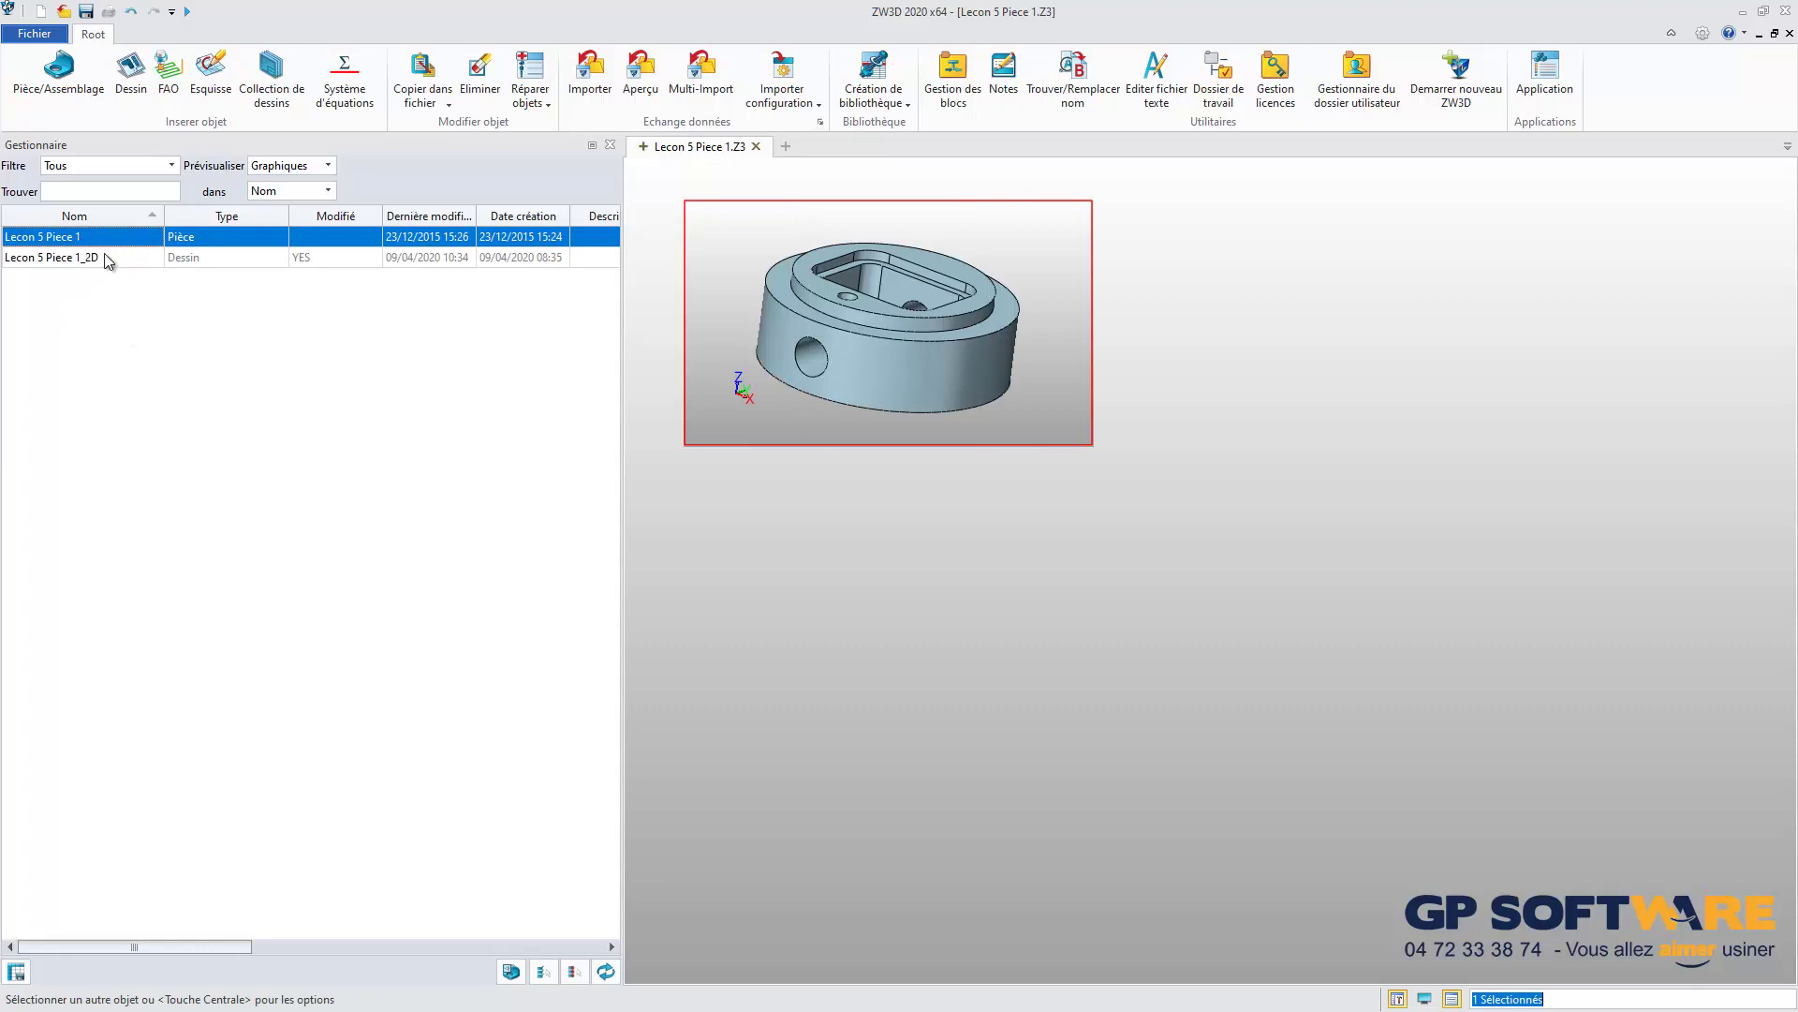
click(87, 260)
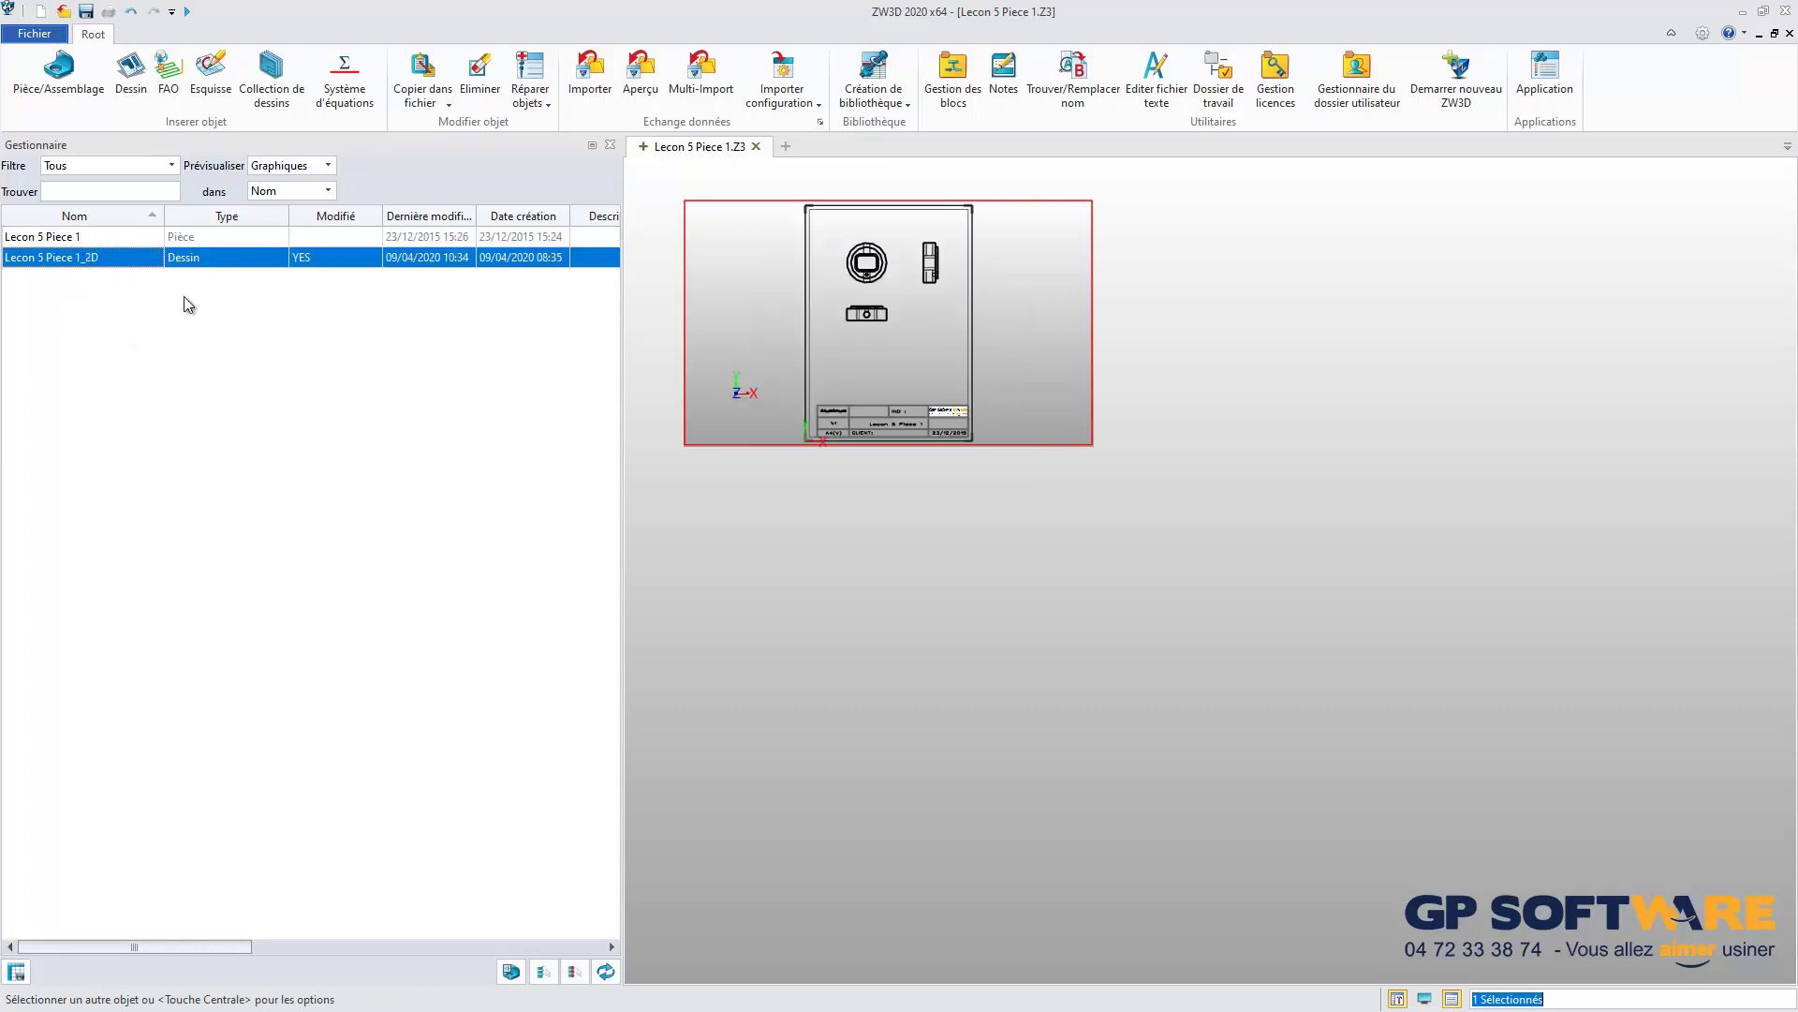
click(92, 242)
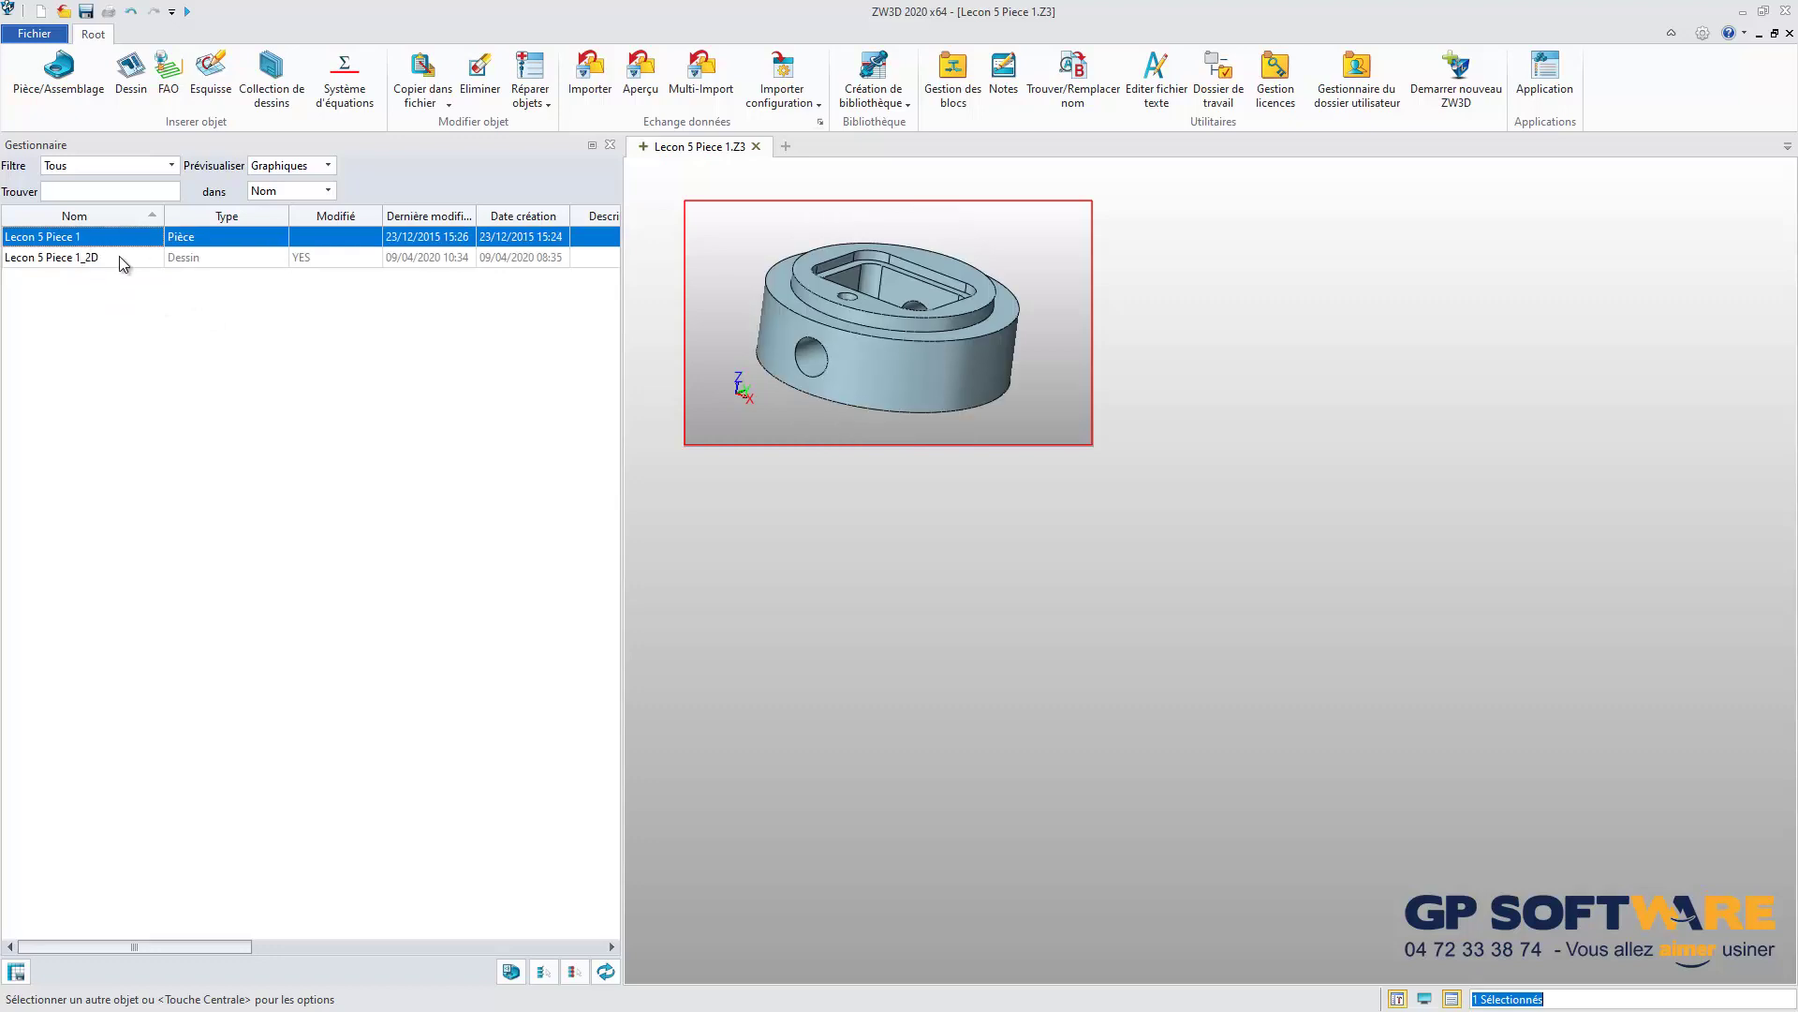
click(91, 255)
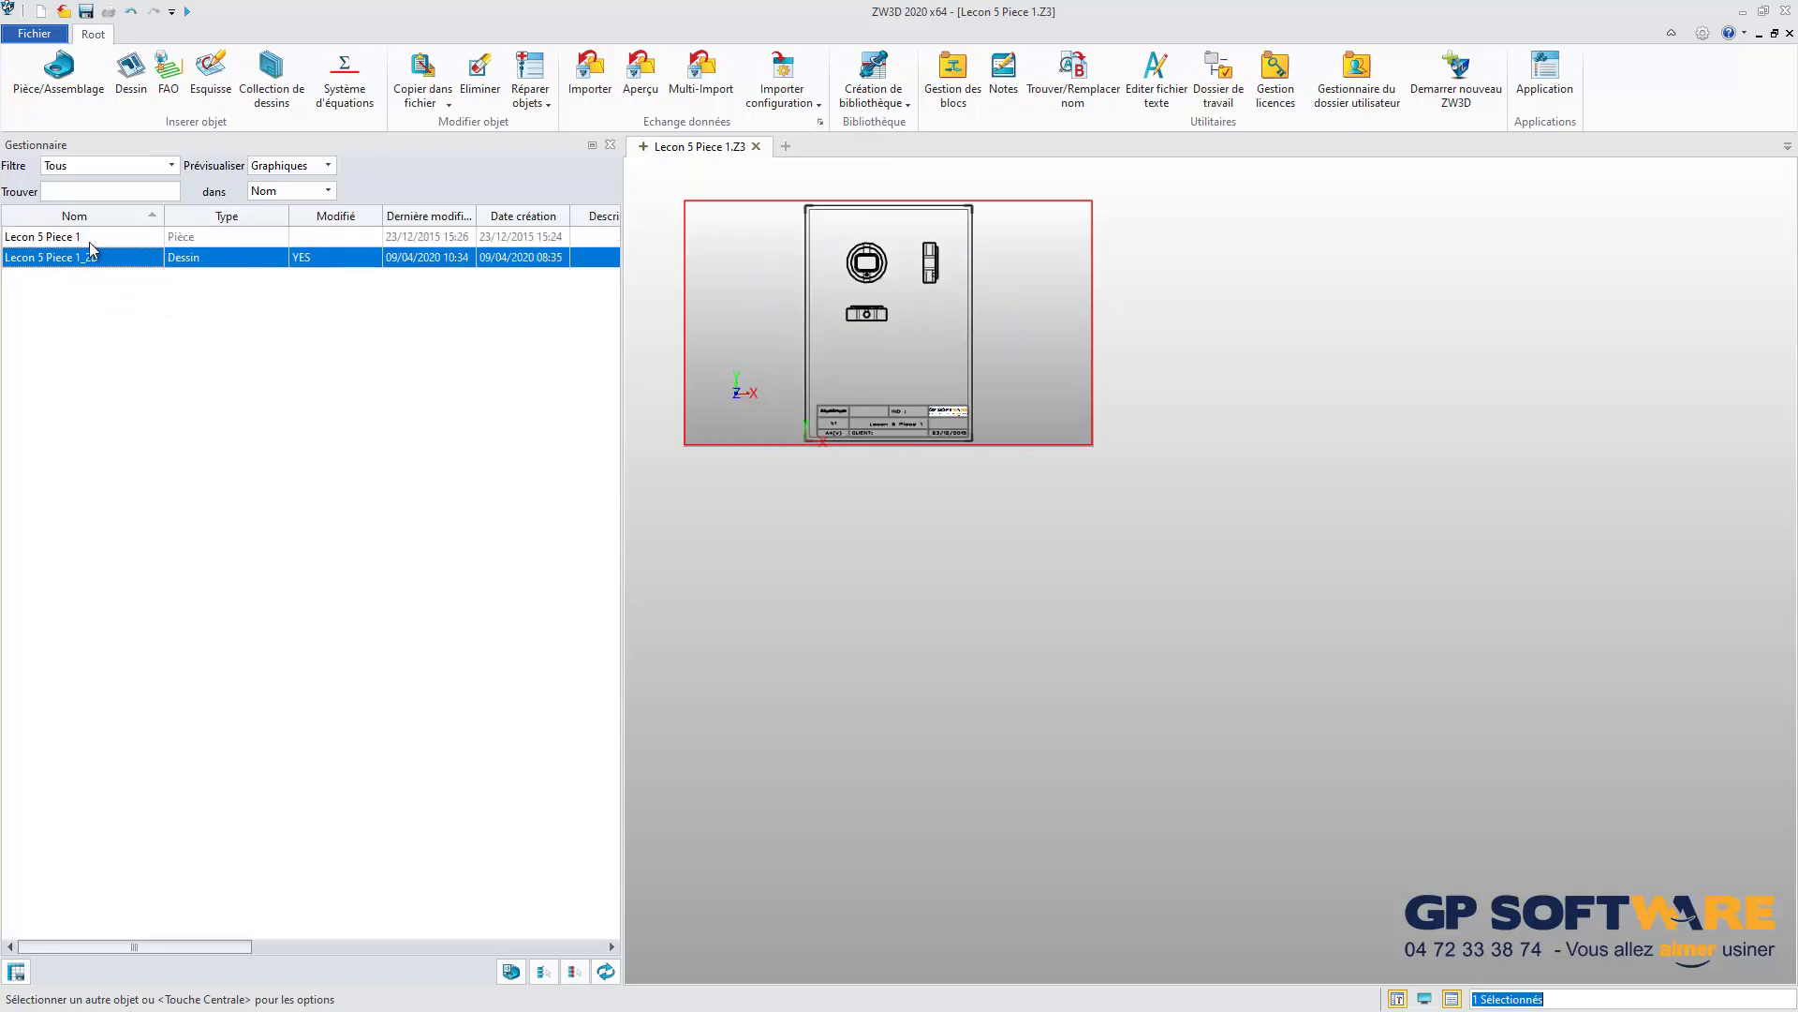
- Open the Lecon 5 Piece 1 part from the object list and inspect it from above
double_click(88, 239)
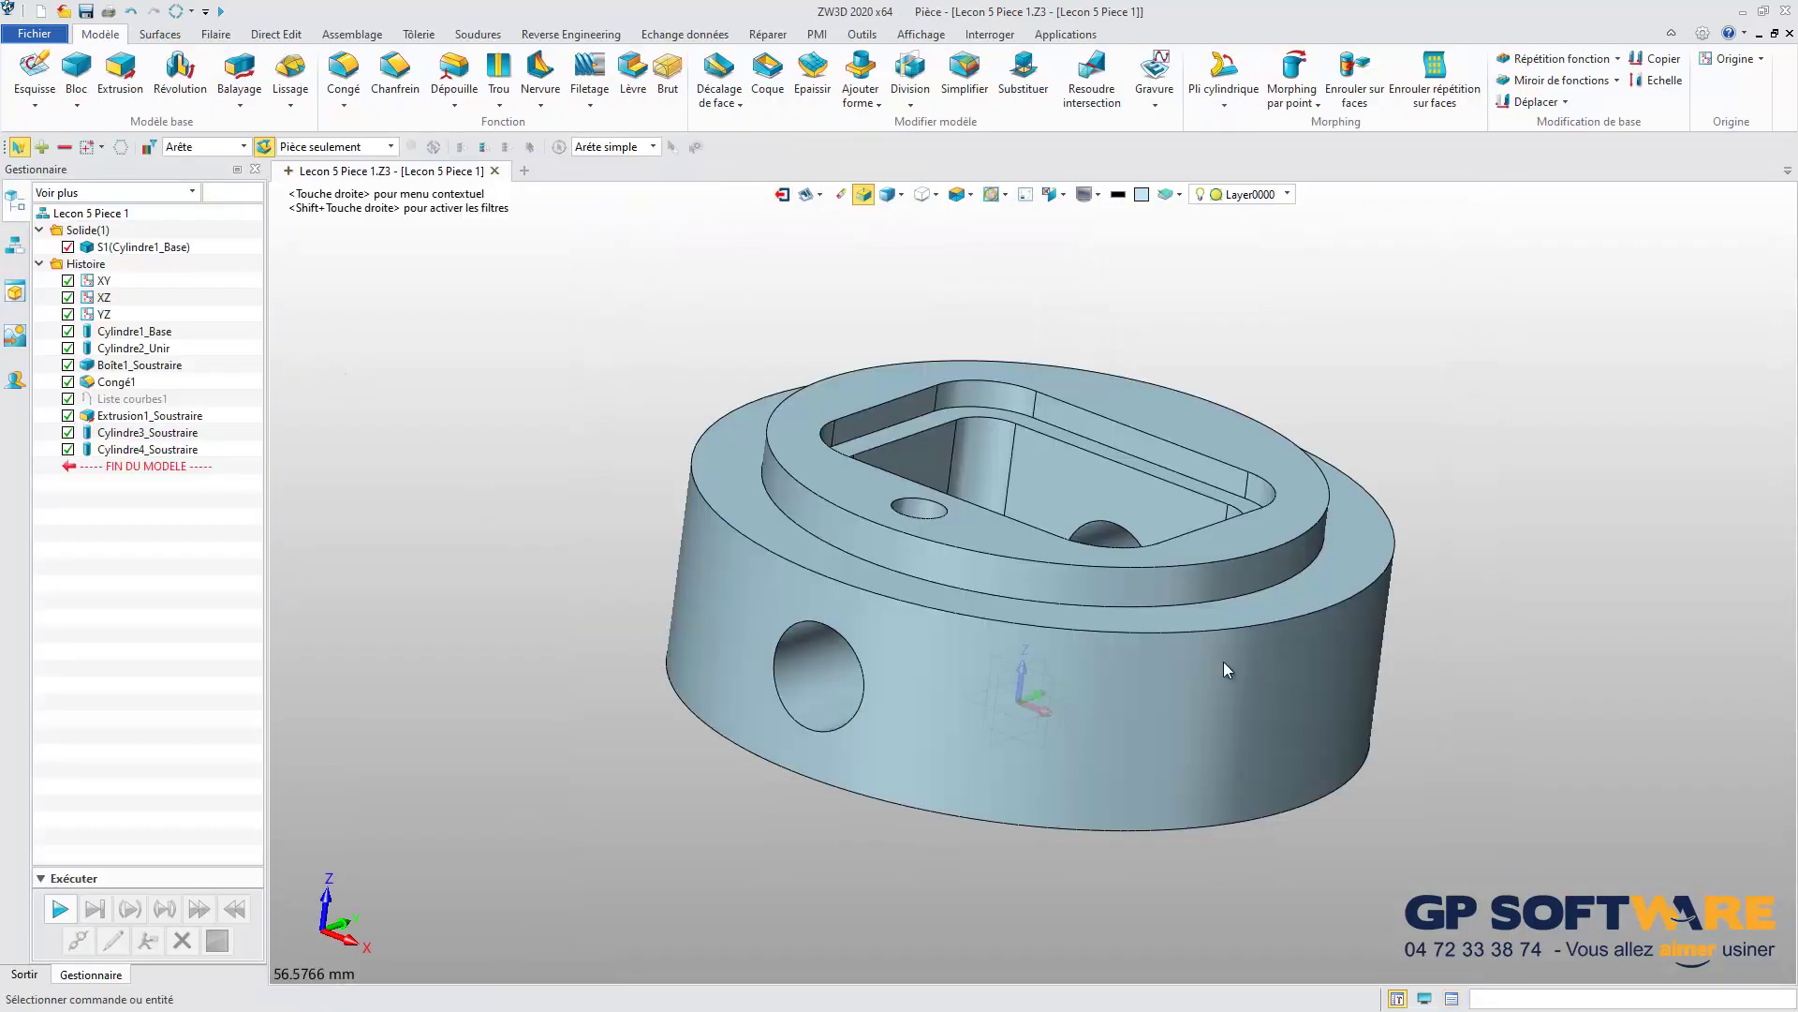
right_drag(1223, 662, 1135, 671)
right_drag(995, 605, 926, 657)
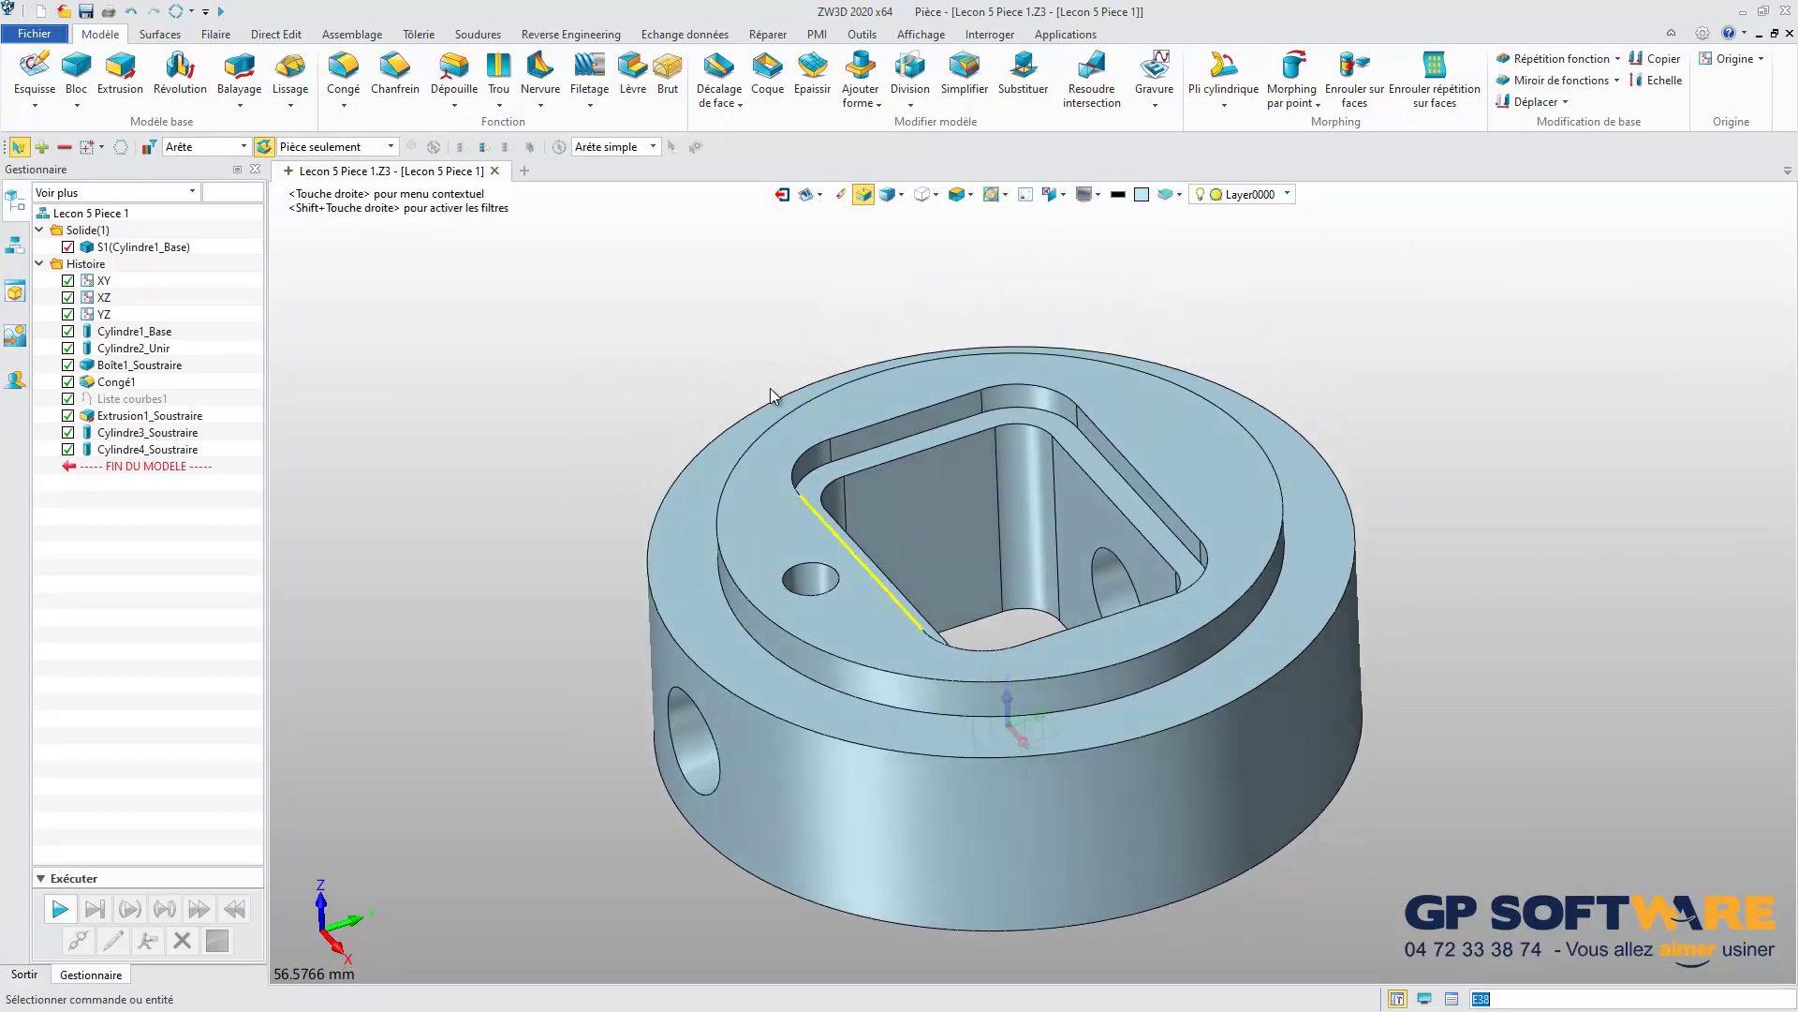
- Switch from the part to its Lecon 5 Piece 1_2D drawing and look over the whole dimensioned sheet
click(808, 195)
scroll(1223, 257, up, 4)
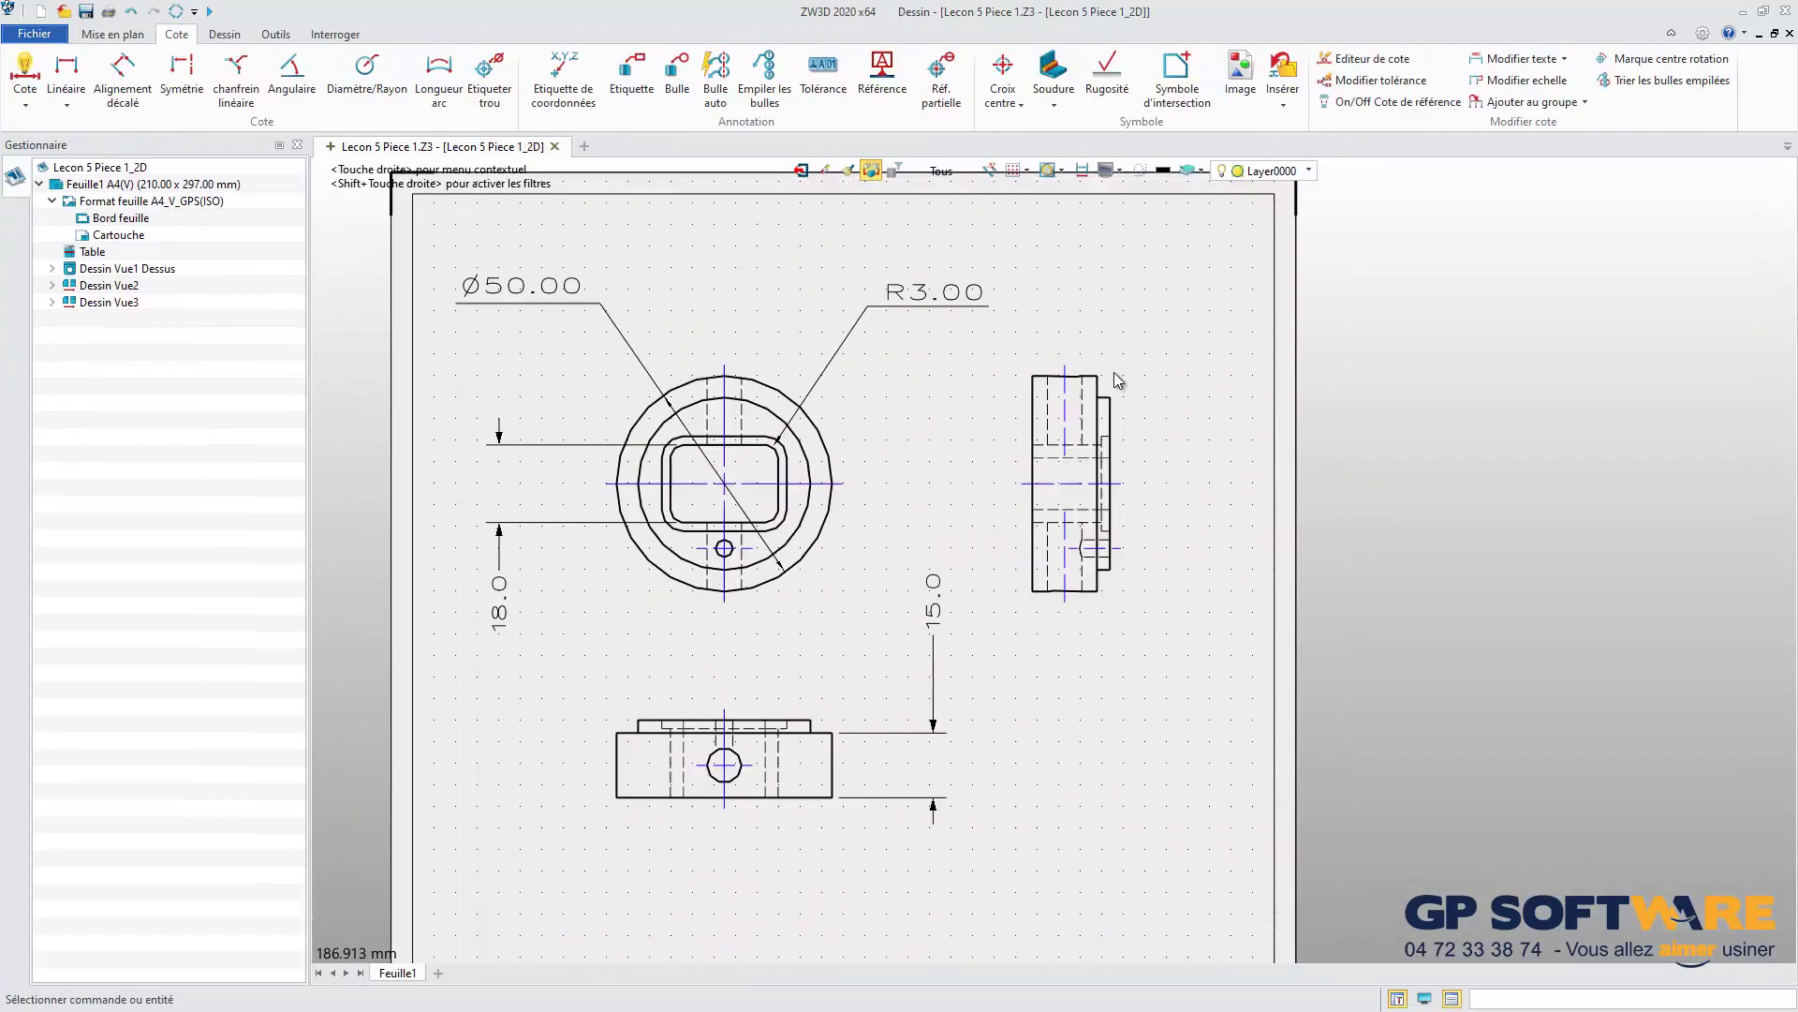
scroll(1019, 414, down, 4)
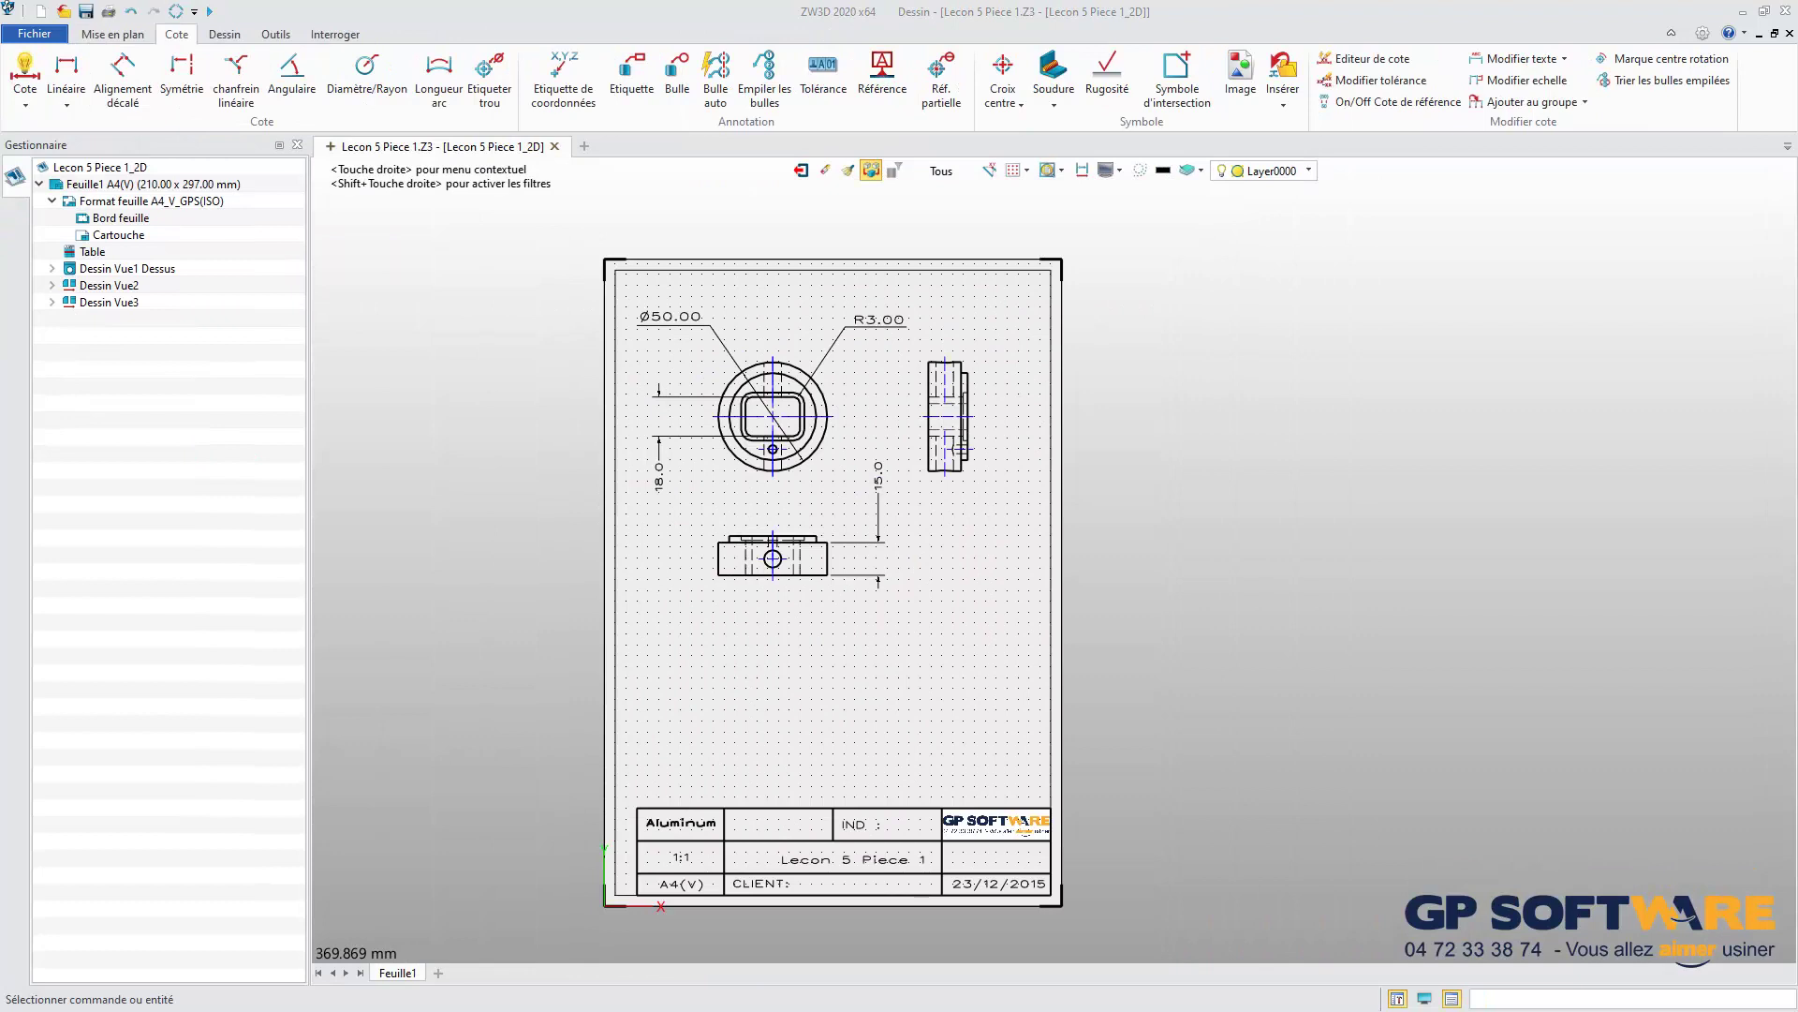